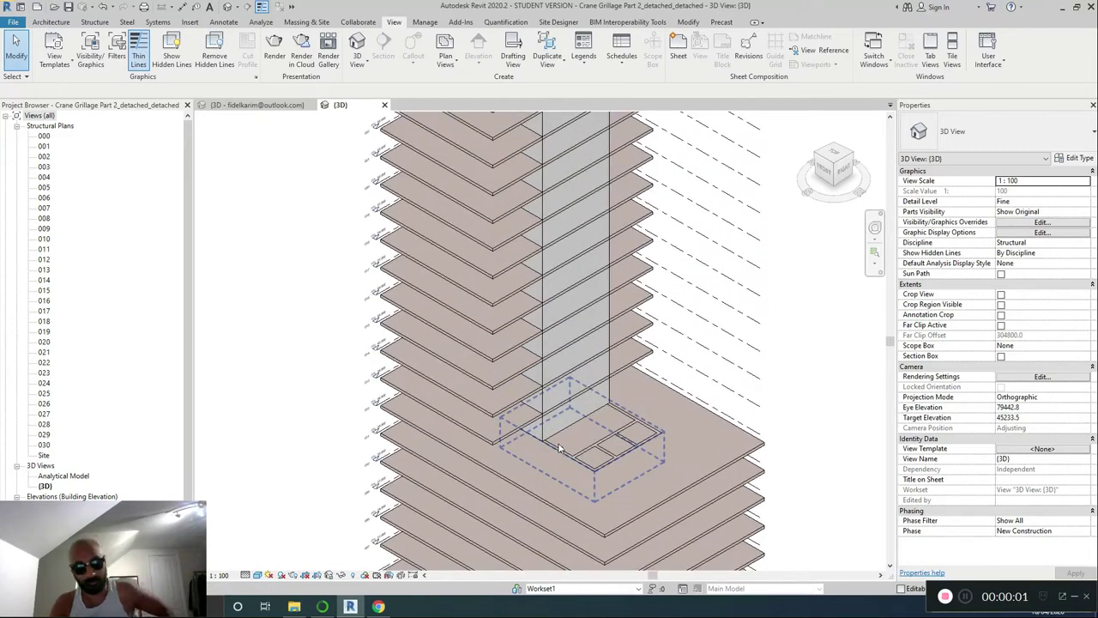
Orbit the tower to a near-front view and window-select the upper floor slabs with their levels.
{"action": "middle_click_drag", "start_coordinate": [529, 441], "coordinate": [504, 405], "text": "shift"}
{"action": "scroll", "coordinate": [520, 232], "scroll_direction": "down", "scroll_amount": 4}
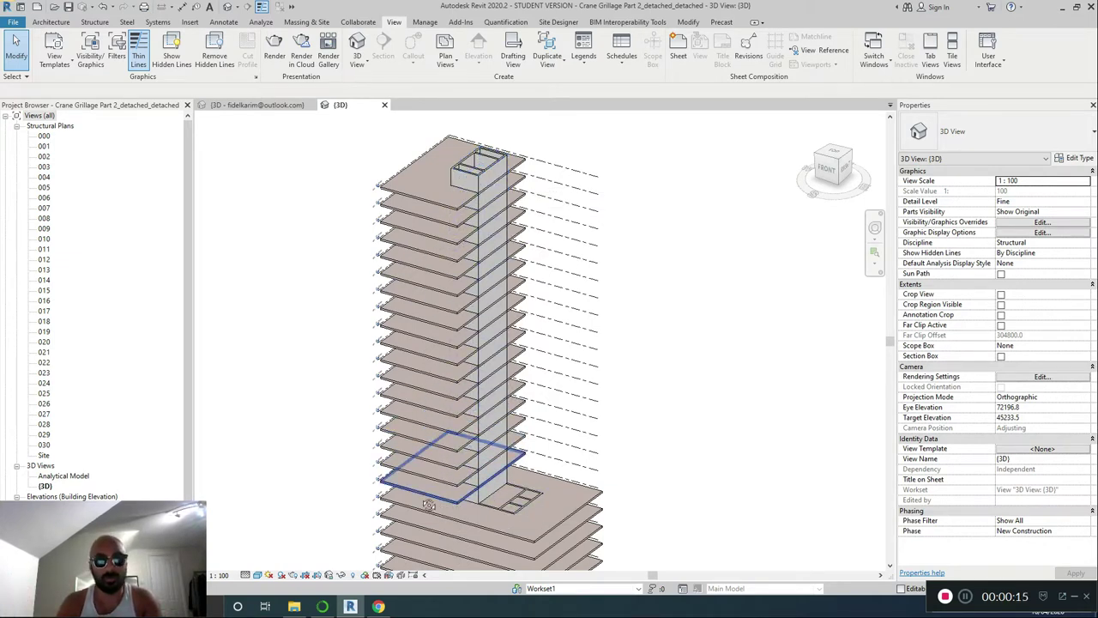
{"action": "middle_click_drag", "start_coordinate": [460, 511], "coordinate": [496, 463], "text": "shift"}
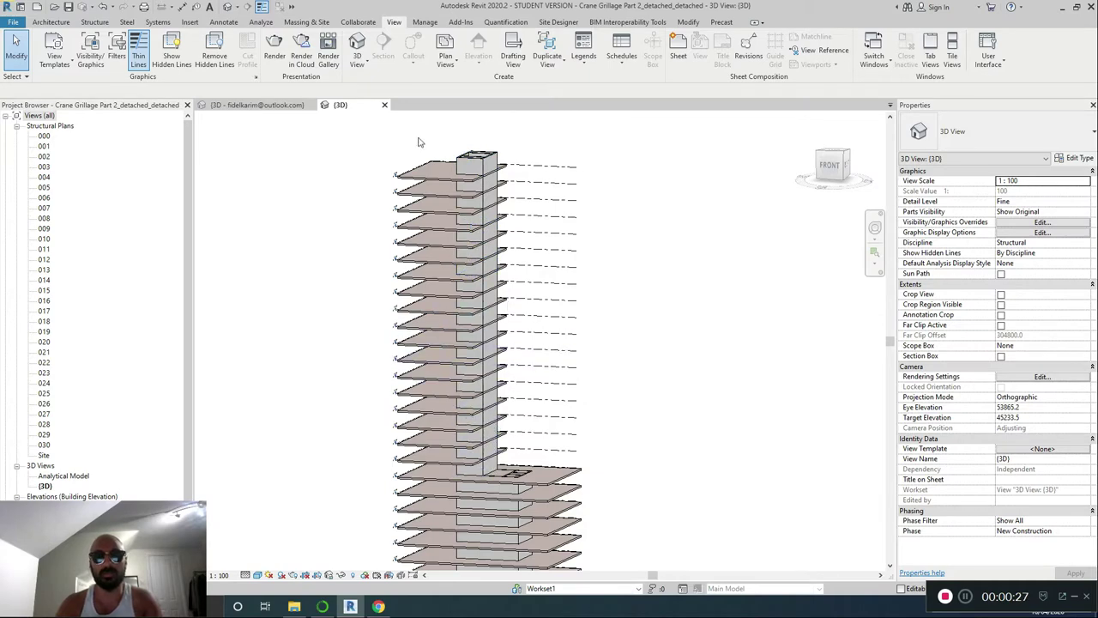
{"action": "left_click_drag", "start_coordinate": [445, 140], "coordinate": [386, 448]}
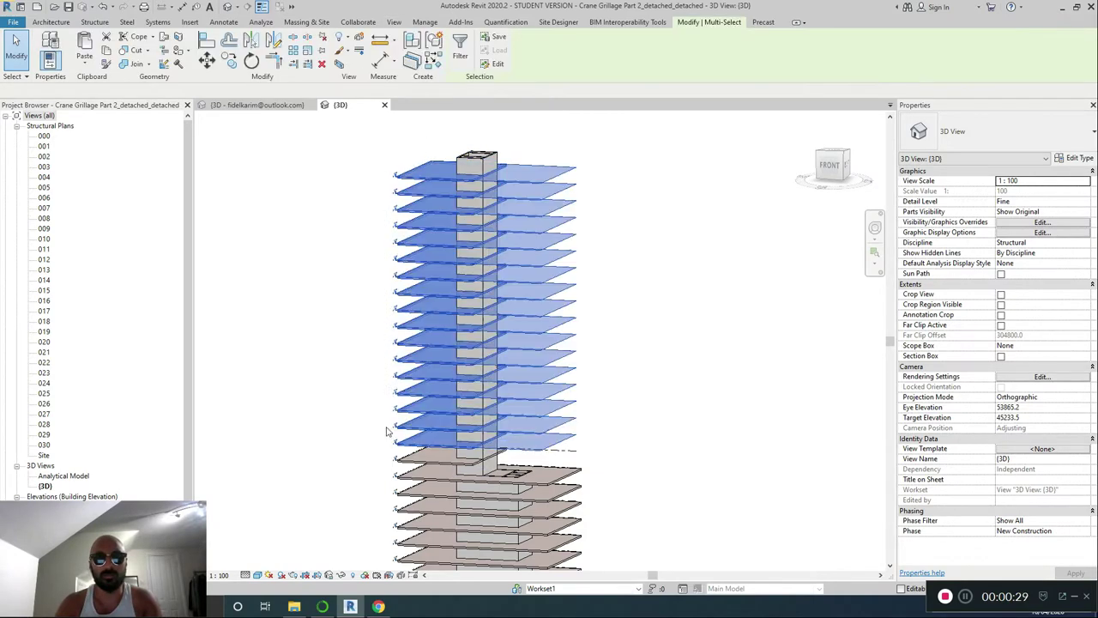
Filter the selection to Floors only and delete the 17 upper floor slabs.
{"action": "left_click", "coordinate": [461, 50]}
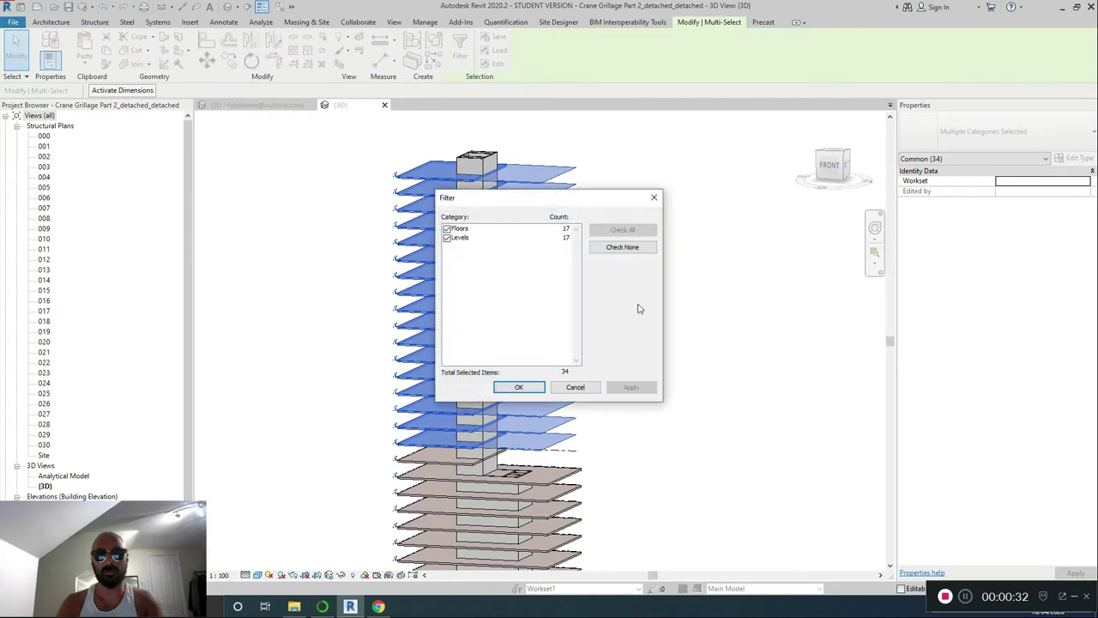
{"action": "left_click", "coordinate": [447, 238]}
{"action": "left_click", "coordinate": [518, 388]}
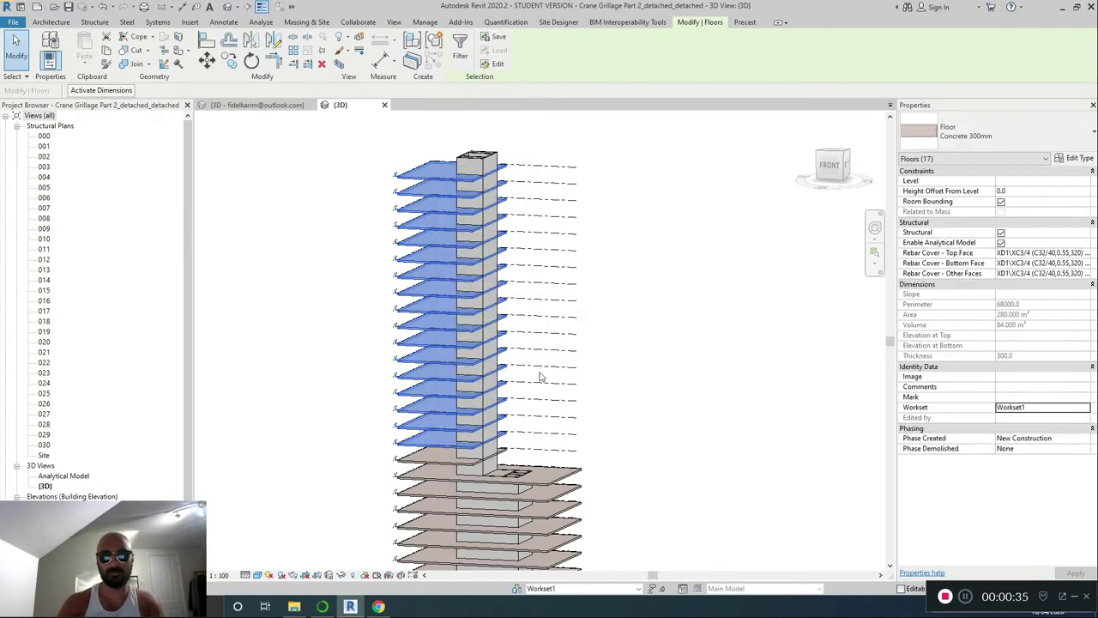
{"action": "key", "text": "Delete"}
{"action": "middle_click_drag", "start_coordinate": [495, 483], "coordinate": [463, 477], "text": "shift"}
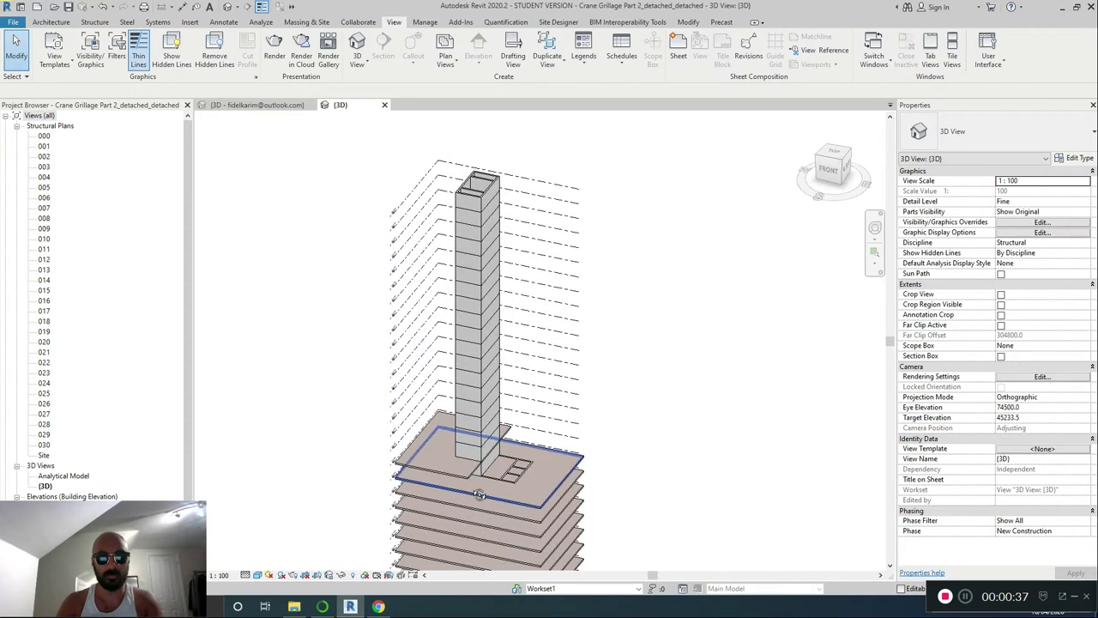
Open the level 013 floor's boundary sketch for editing.
{"action": "left_click", "coordinate": [458, 476]}
{"action": "scroll", "coordinate": [458, 477], "scroll_direction": "up", "scroll_amount": 3}
{"action": "double_click", "coordinate": [548, 448]}
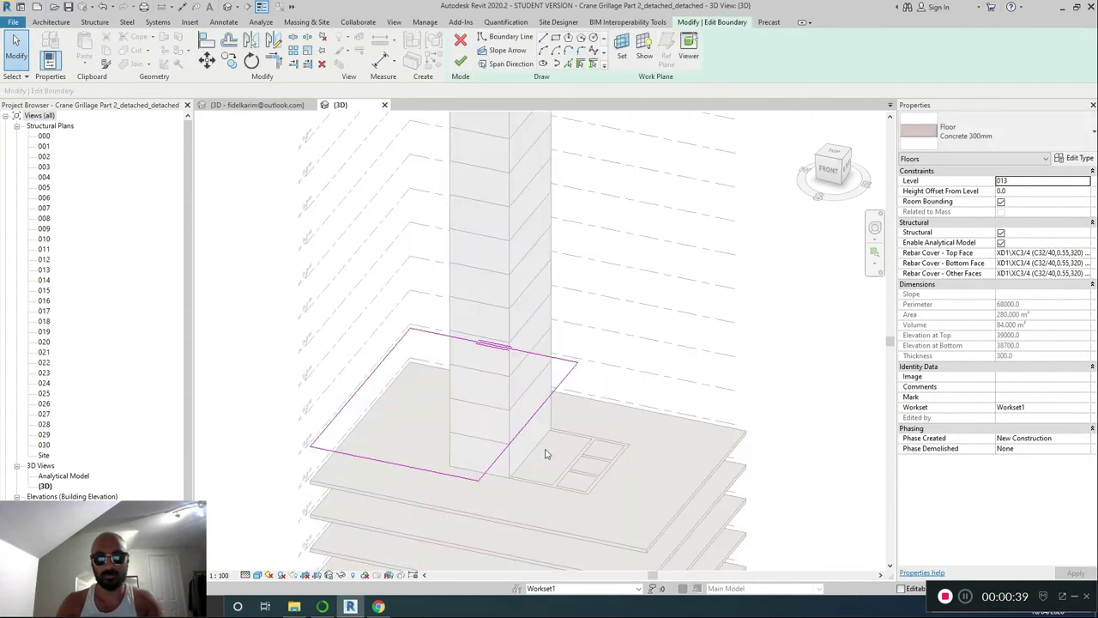
{"action": "left_click_drag", "start_coordinate": [511, 451], "coordinate": [554, 466]}
{"action": "key", "text": "Escape"}
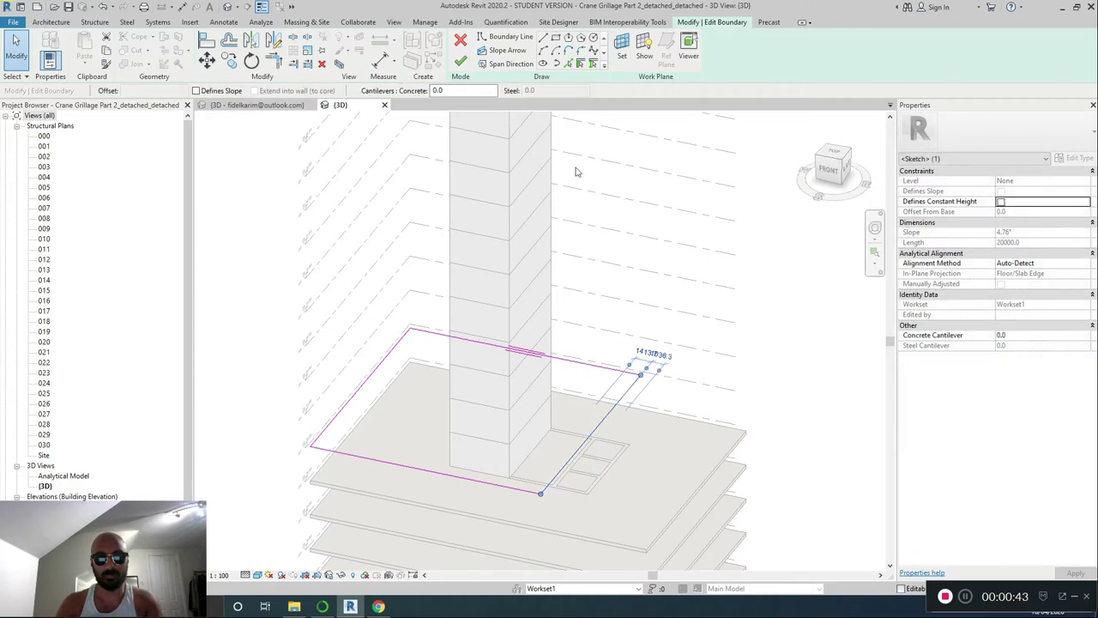
Check the sketch edge length with an aligned dimension (DI).
{"action": "key", "text": "d"}
{"action": "key", "text": "i"}
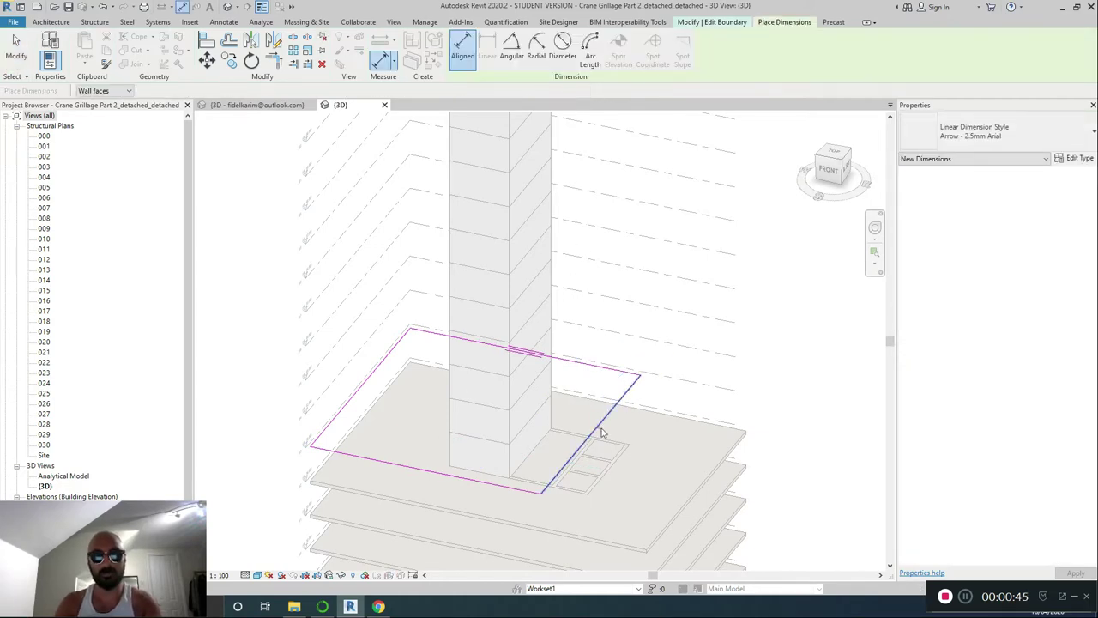
{"action": "scroll", "coordinate": [404, 515], "scroll_direction": "up", "scroll_amount": 4}
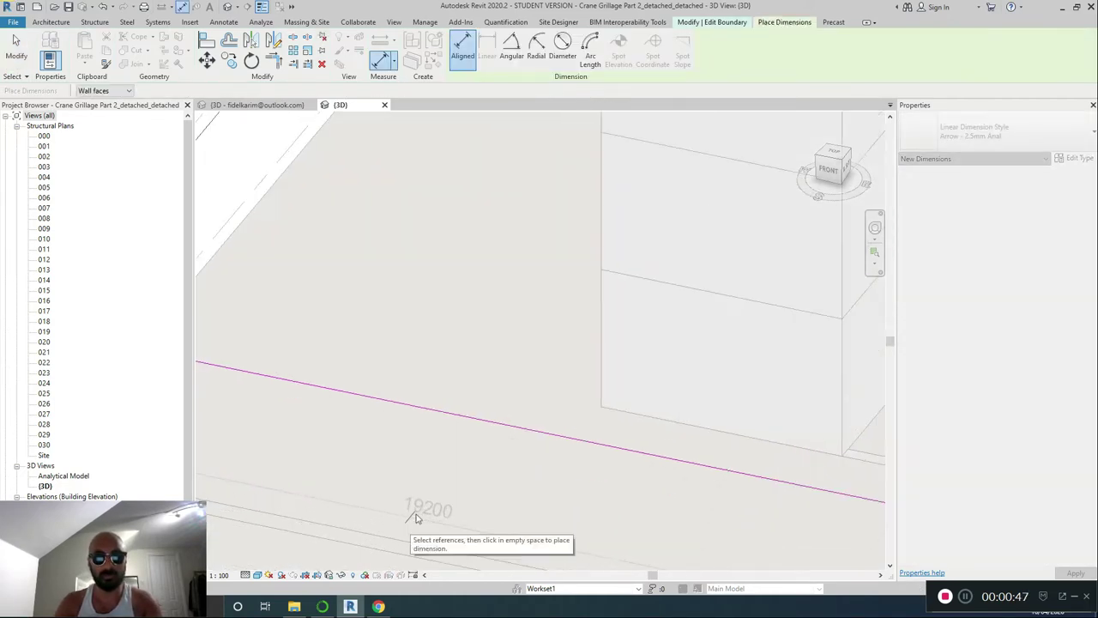
{"action": "scroll", "coordinate": [429, 515], "scroll_direction": "down", "scroll_amount": 5}
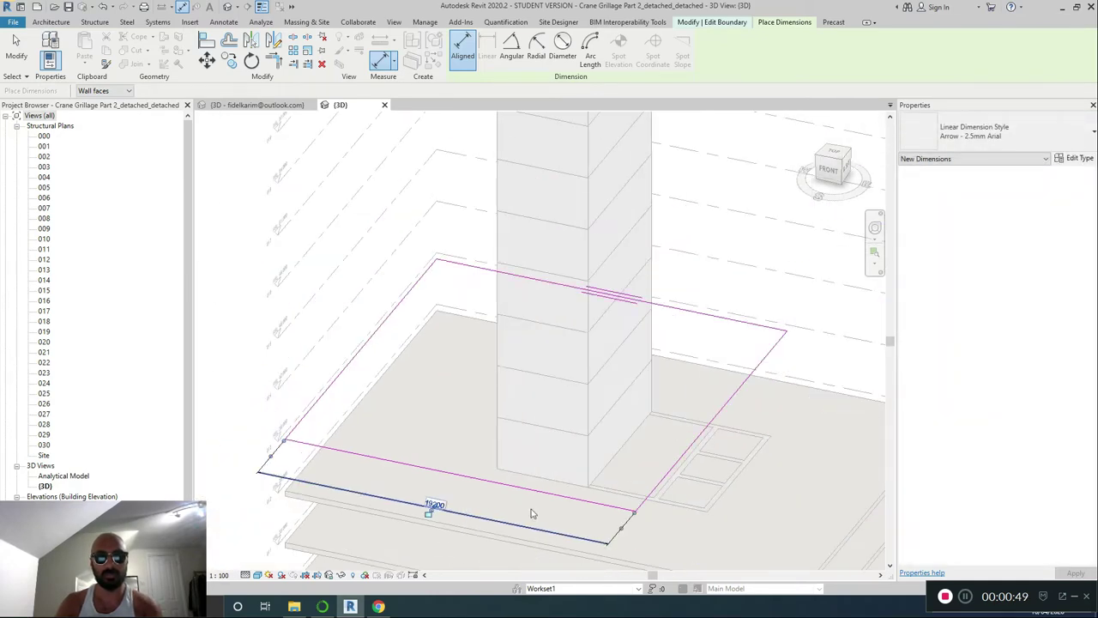
{"action": "key", "text": "Escape"}
Move the right sketch edge out so the edge measures 20000, then finish the boundary edit.
{"action": "left_click", "coordinate": [735, 391]}
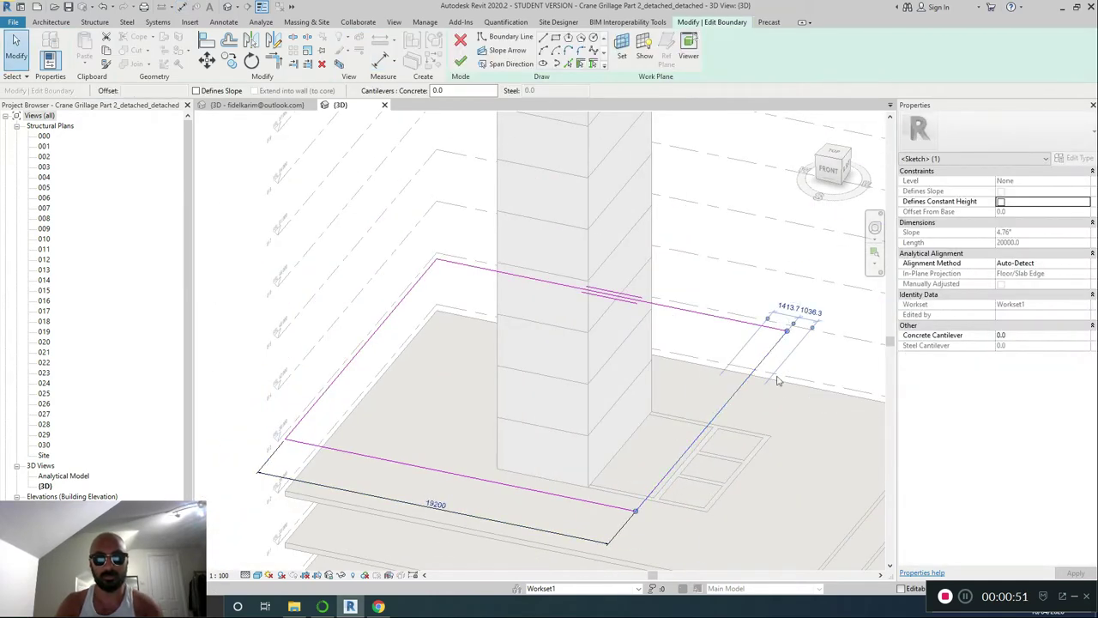
{"action": "scroll", "coordinate": [738, 390], "scroll_direction": "up", "scroll_amount": 3}
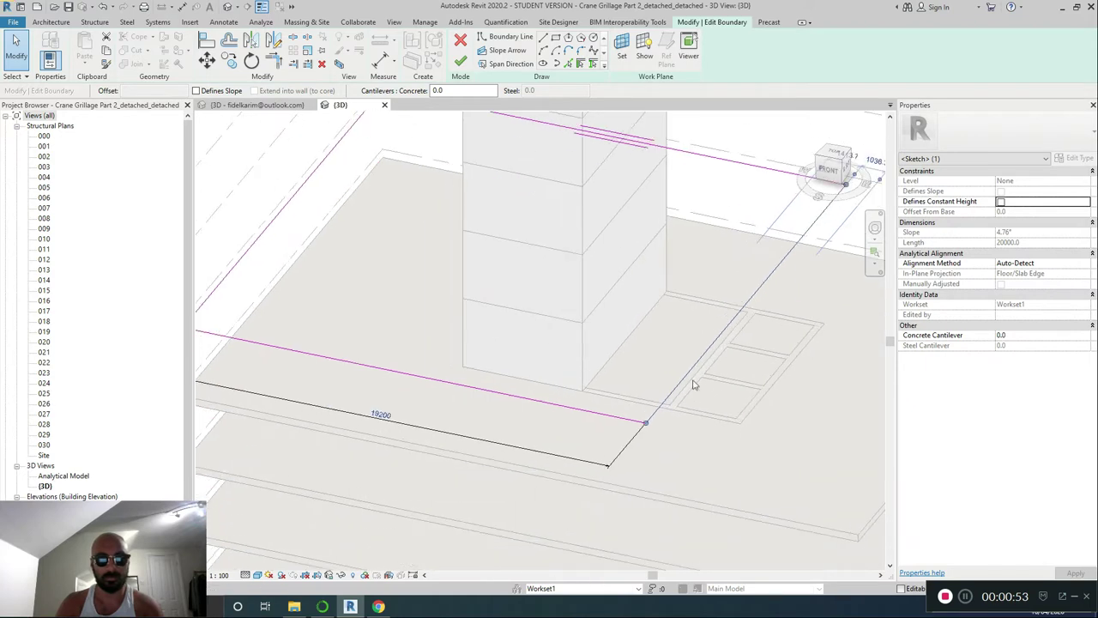
{"action": "left_click_drag", "start_coordinate": [704, 376], "coordinate": [707, 375]}
{"action": "scroll", "coordinate": [445, 408], "scroll_direction": "down", "scroll_amount": 5}
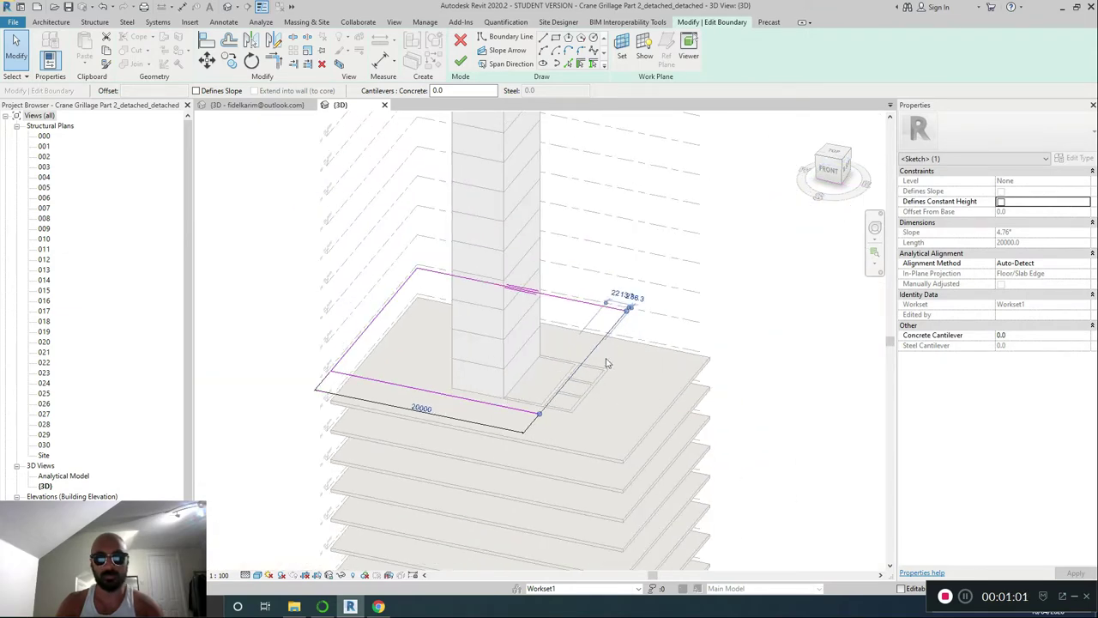
{"action": "left_click", "coordinate": [460, 62]}
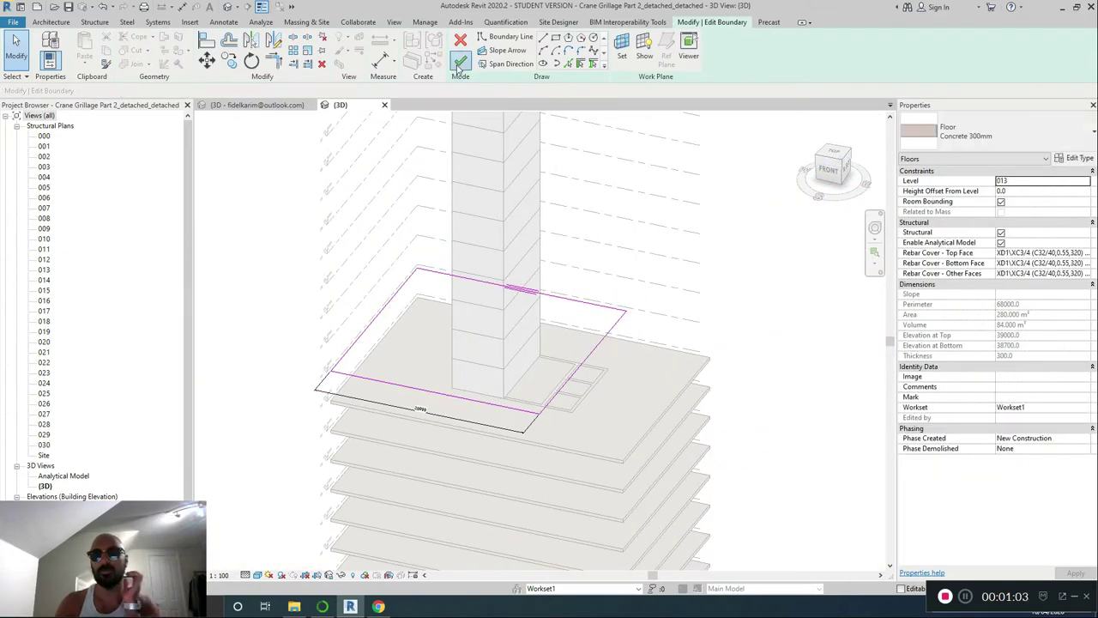
Copy the level 013 floor and use Paste Aligned to Selected Levels.
{"action": "scroll", "coordinate": [495, 206], "scroll_direction": "down", "scroll_amount": 2}
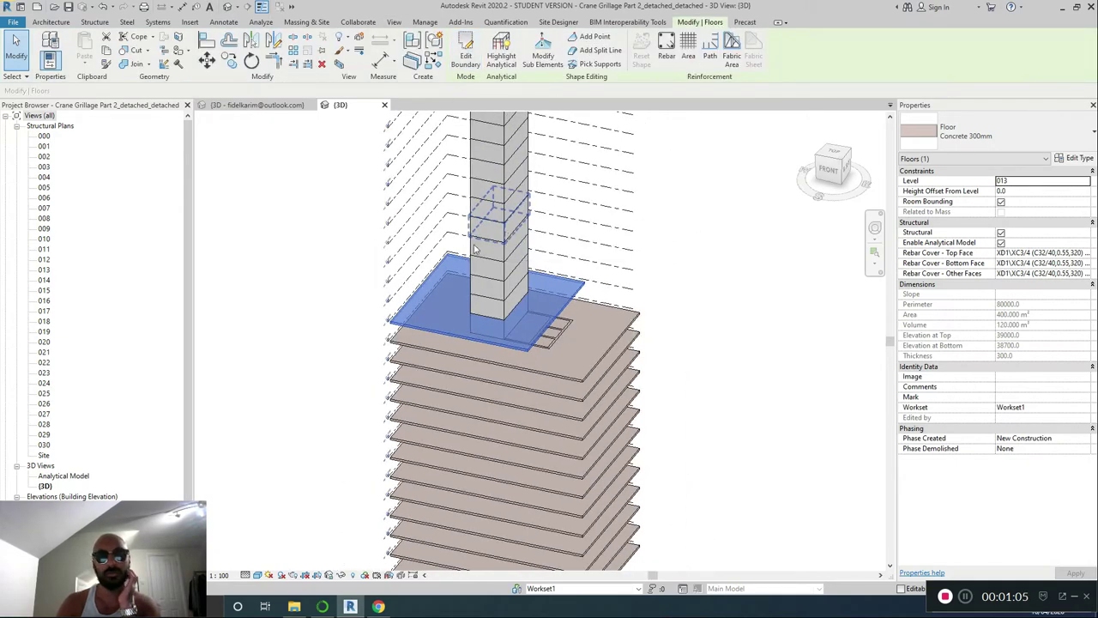
{"action": "middle_click_drag", "start_coordinate": [416, 331], "coordinate": [266, 218], "text": "shift"}
{"action": "key", "text": "ctrl+c"}
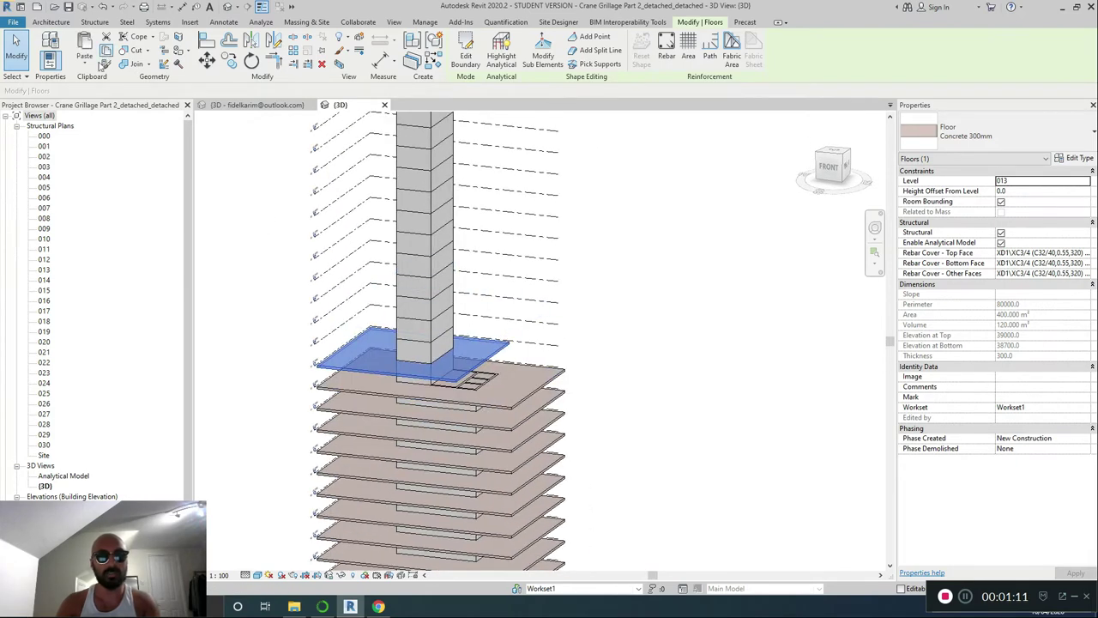
{"action": "left_click", "coordinate": [83, 69]}
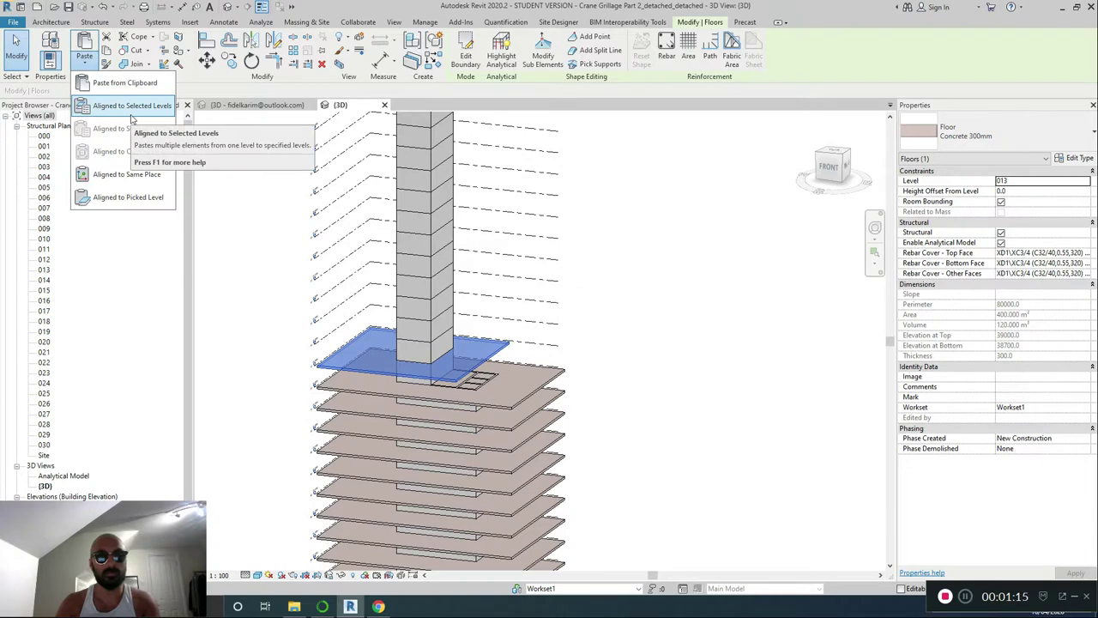
{"action": "scroll", "coordinate": [312, 377], "scroll_direction": "up", "scroll_amount": 6}
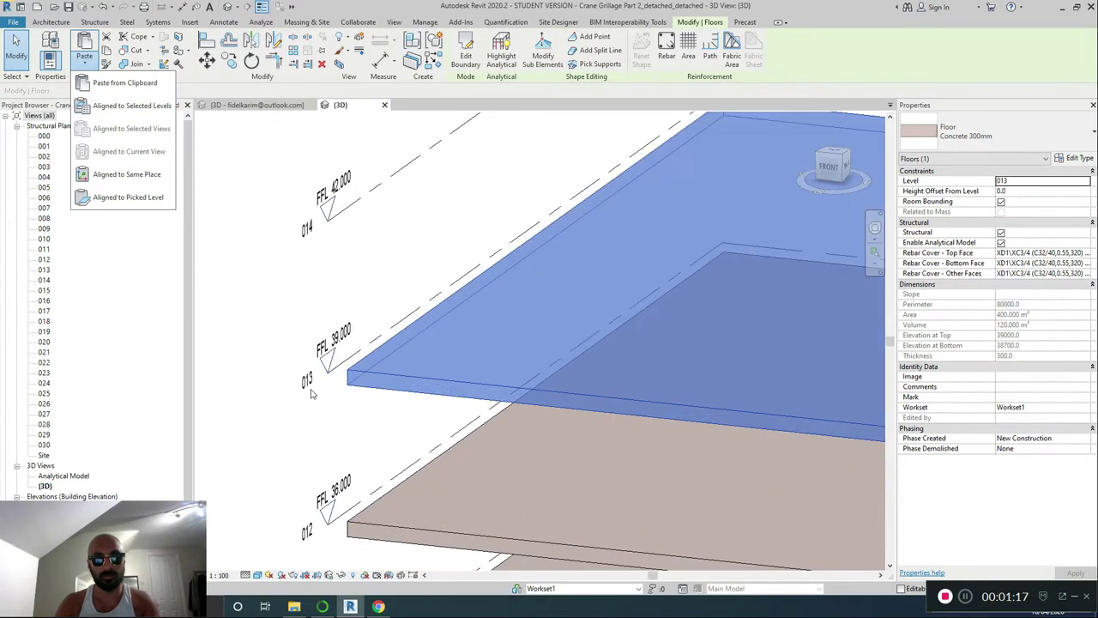
{"action": "scroll", "coordinate": [312, 394], "scroll_direction": "down", "scroll_amount": 8}
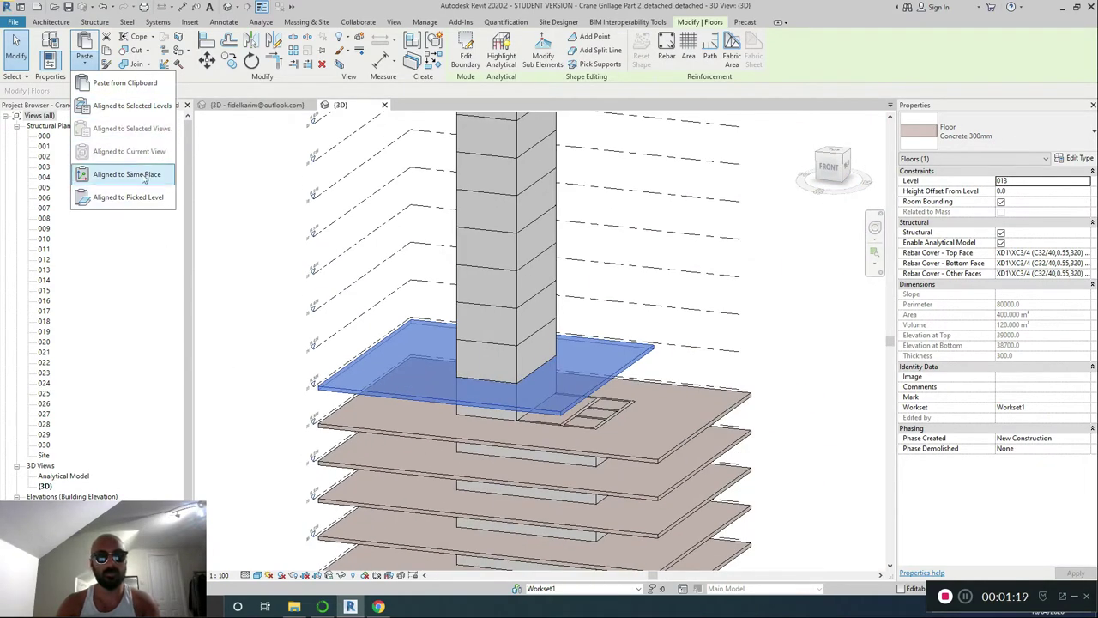
{"action": "left_click", "coordinate": [142, 106]}
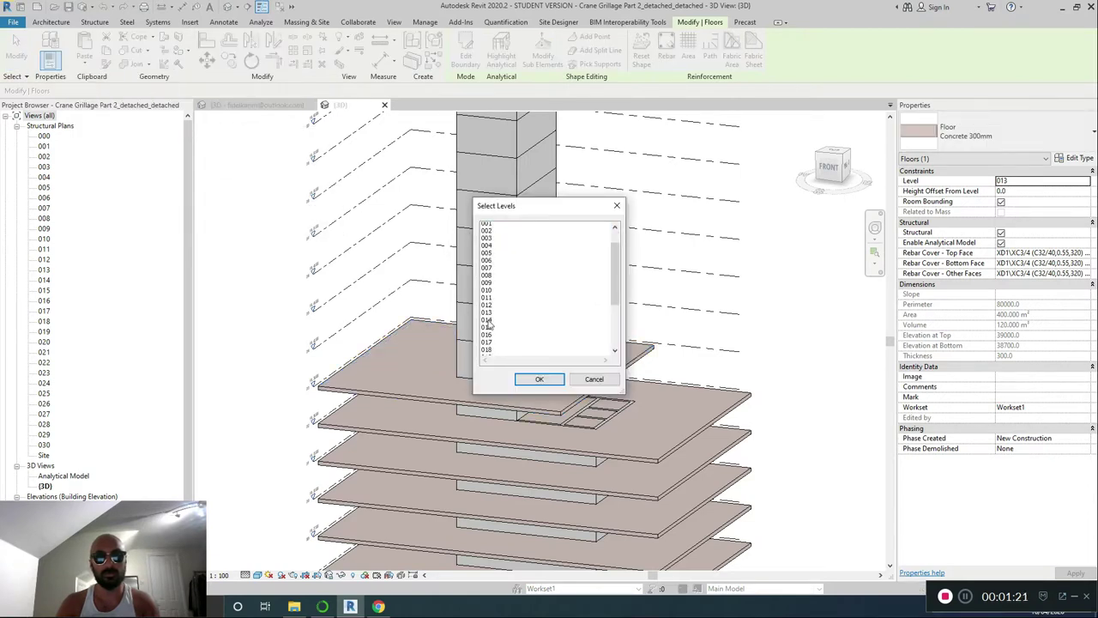
Paste the floor onto levels 014 through 030 and inspect the restored tower.
{"action": "scroll", "coordinate": [488, 324], "scroll_direction": "down", "scroll_amount": 3}
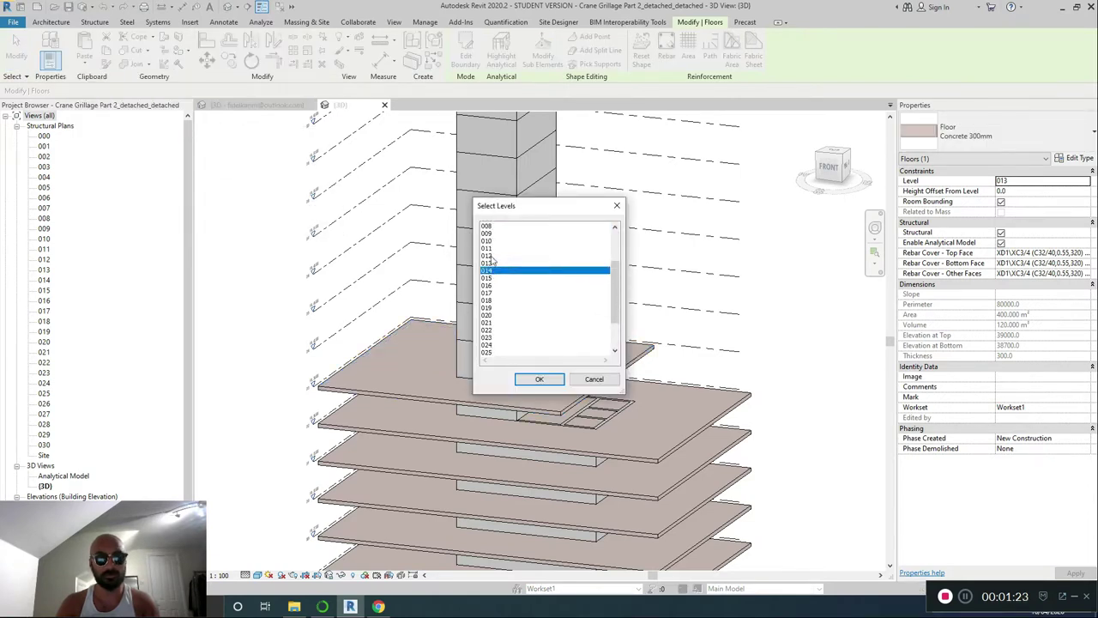
{"action": "scroll", "coordinate": [489, 337], "scroll_direction": "down", "scroll_amount": 1}
{"action": "left_click", "coordinate": [494, 345], "text": "shift"}
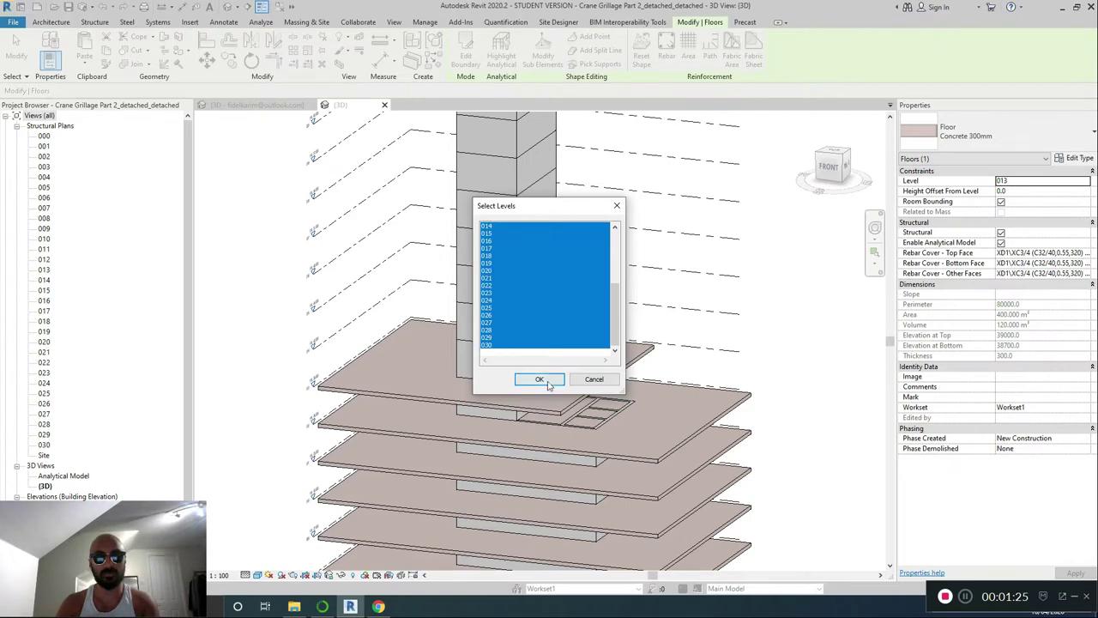
{"action": "left_click", "coordinate": [540, 379]}
{"action": "scroll", "coordinate": [549, 379], "scroll_direction": "down", "scroll_amount": 5}
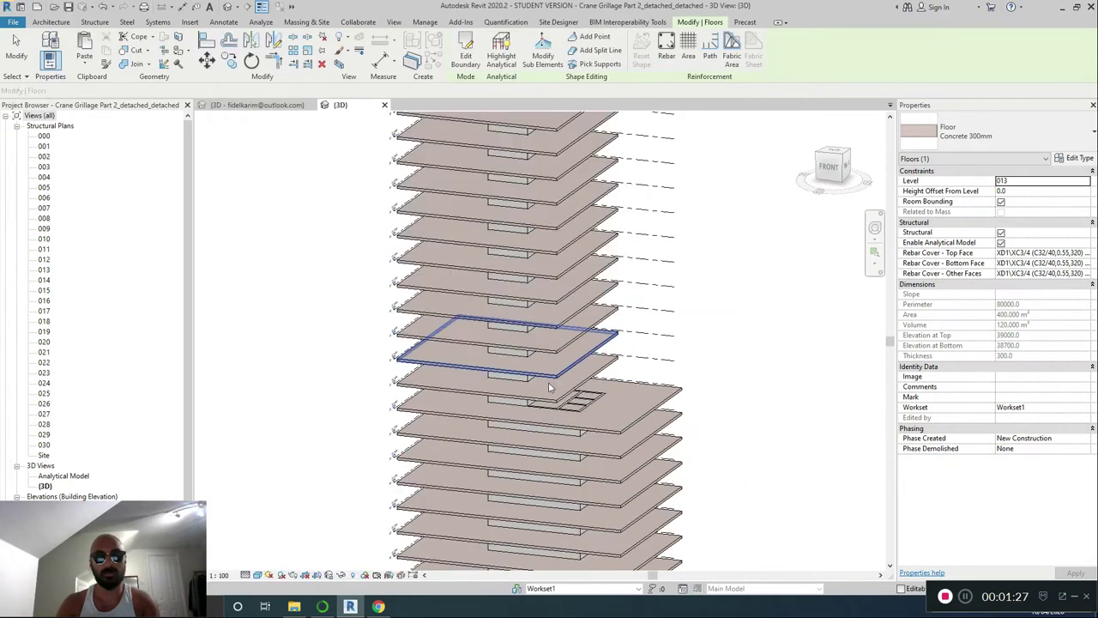
{"action": "middle_click_drag", "start_coordinate": [550, 378], "coordinate": [556, 371], "text": "shift"}
{"action": "scroll", "coordinate": [553, 373], "scroll_direction": "up", "scroll_amount": 5}
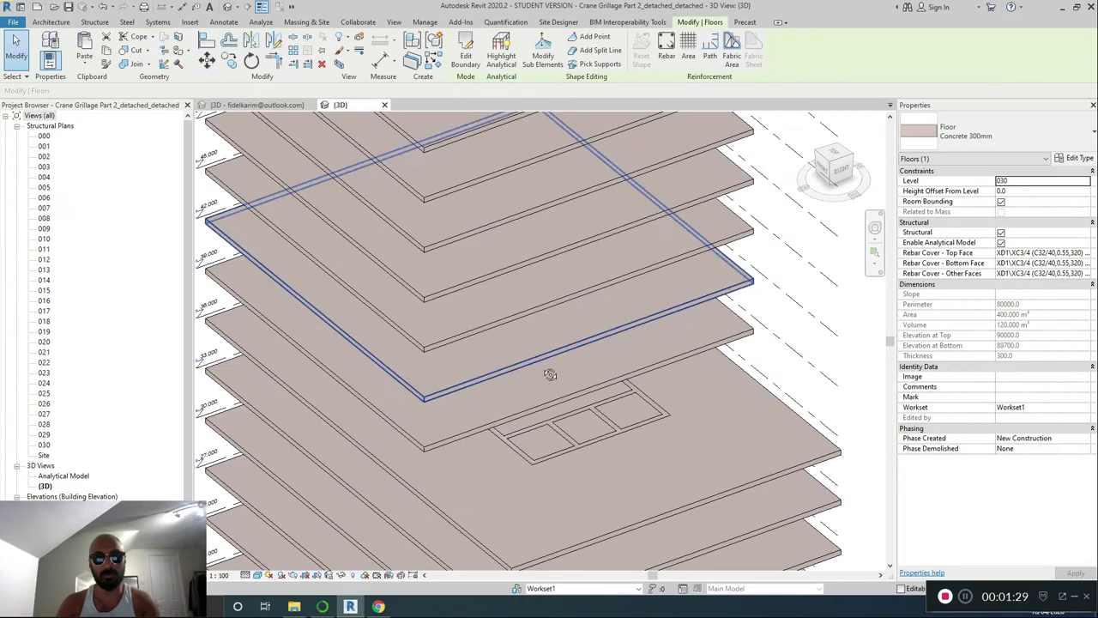
{"action": "scroll", "coordinate": [524, 375], "scroll_direction": "down", "scroll_amount": 3}
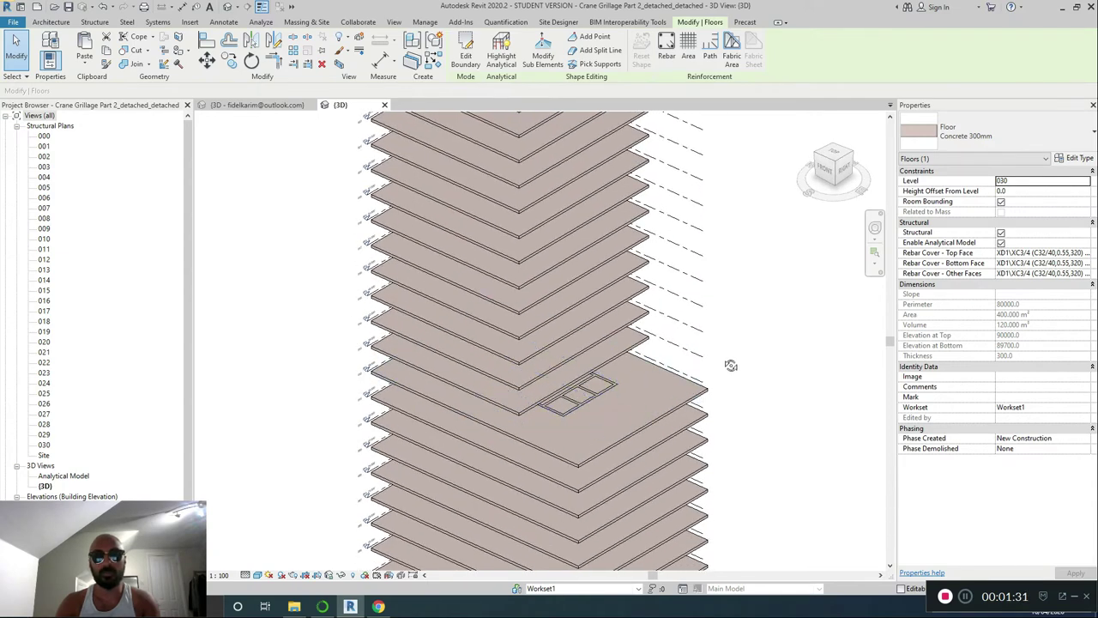
{"action": "middle_click_drag", "start_coordinate": [746, 352], "coordinate": [639, 455]}
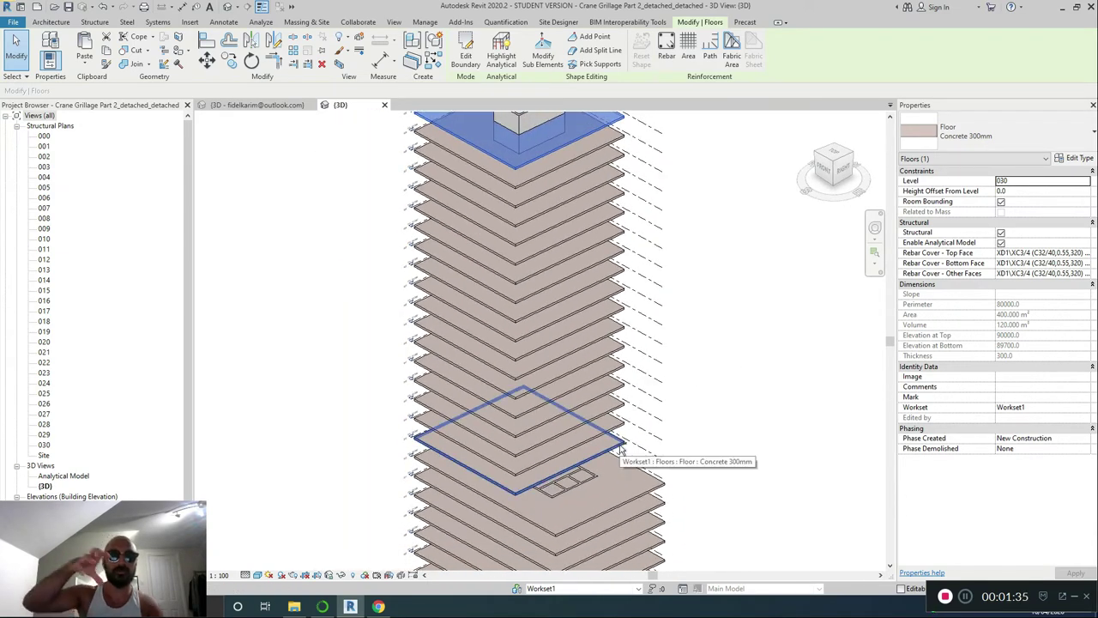
Clear the floor selection and start a new family from a template.
{"action": "left_click", "coordinate": [685, 399]}
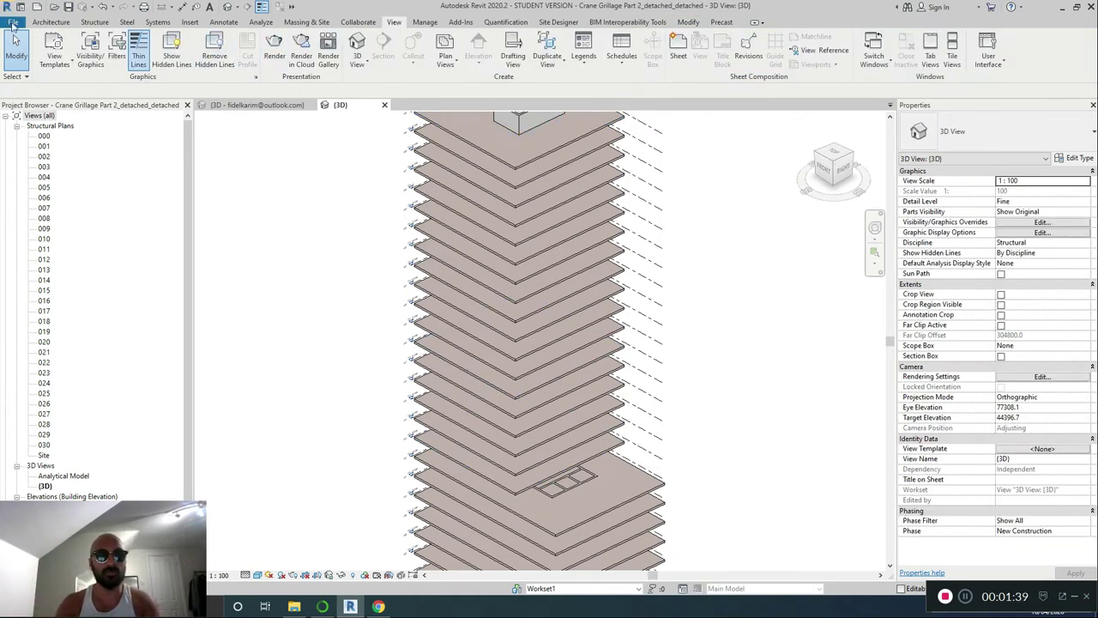
{"action": "left_click", "coordinate": [13, 23]}
{"action": "mouse_move", "coordinate": [47, 66]}
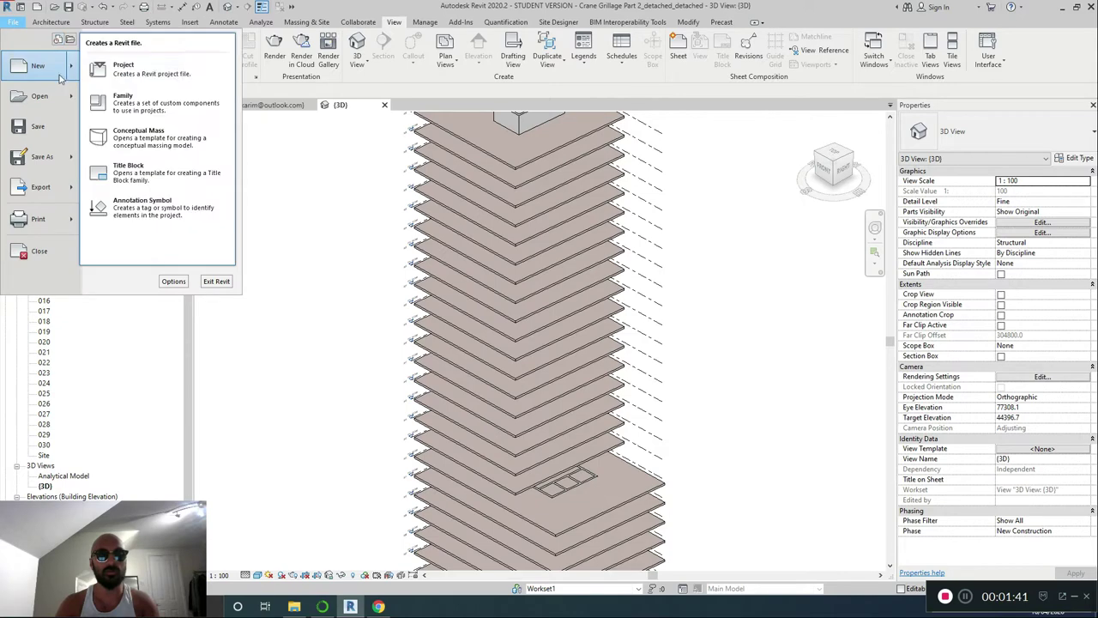
{"action": "left_click", "coordinate": [133, 111]}
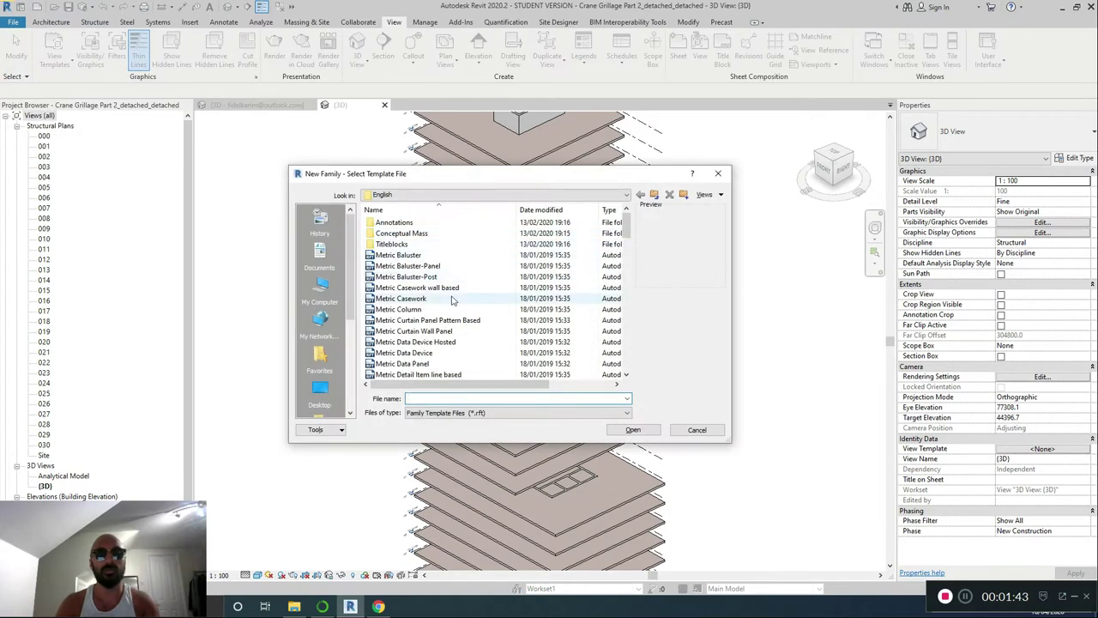
Create Family1 from the Metric Generic Model floor based.rft template.
{"action": "scroll", "coordinate": [447, 307], "scroll_direction": "down", "scroll_amount": 6}
{"action": "scroll", "coordinate": [447, 307], "scroll_direction": "down", "scroll_amount": 4}
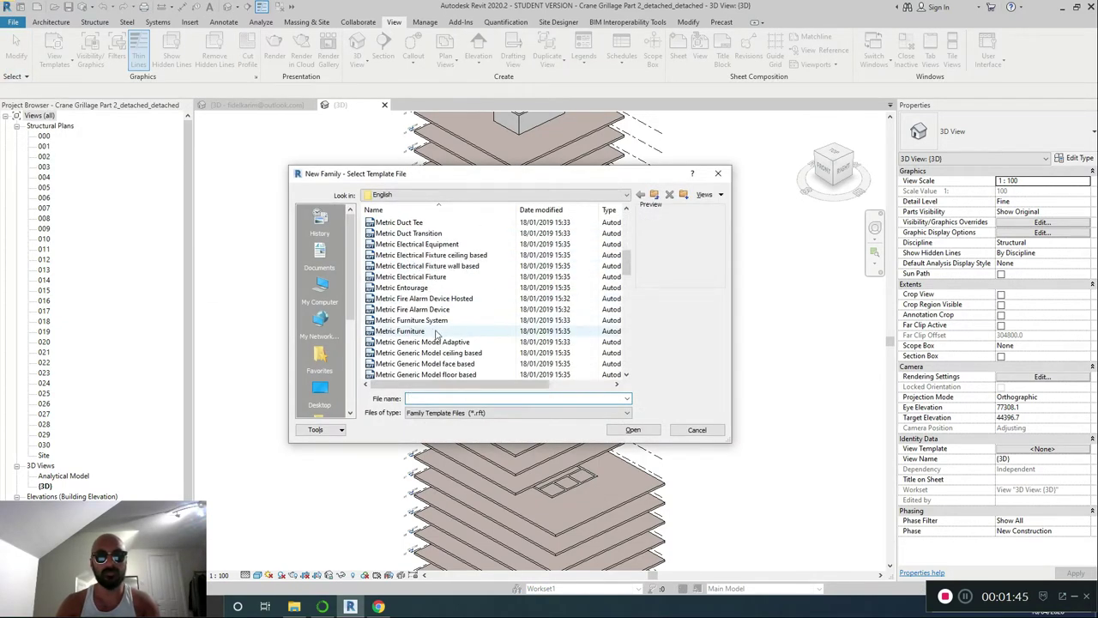
{"action": "scroll", "coordinate": [430, 334], "scroll_direction": "down", "scroll_amount": 4}
{"action": "scroll", "coordinate": [427, 323], "scroll_direction": "down", "scroll_amount": 4}
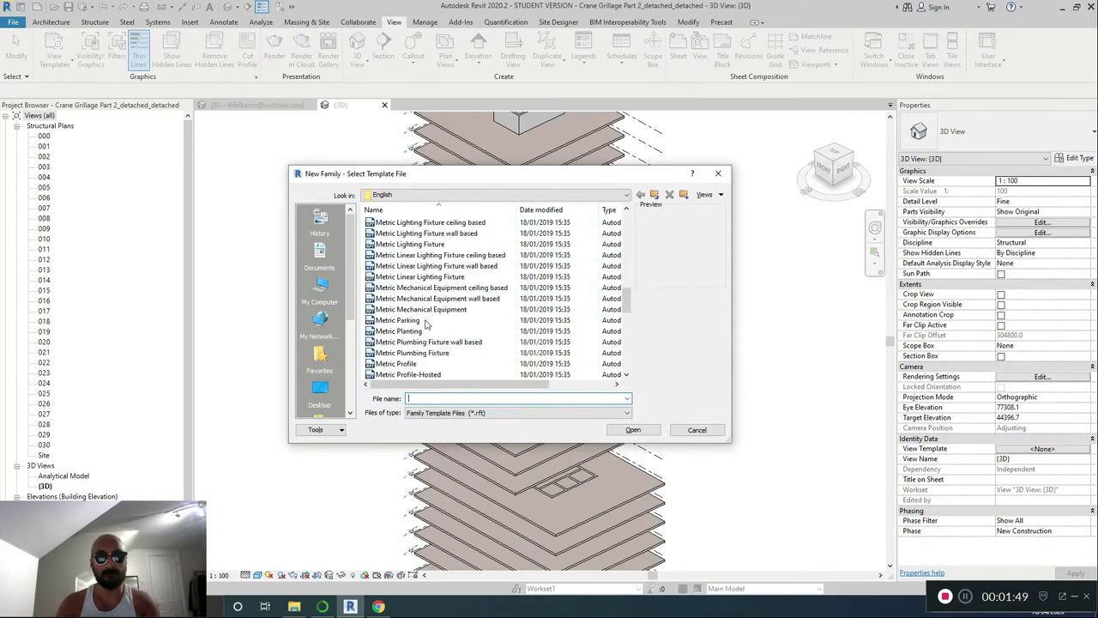
{"action": "scroll", "coordinate": [426, 323], "scroll_direction": "down", "scroll_amount": 8}
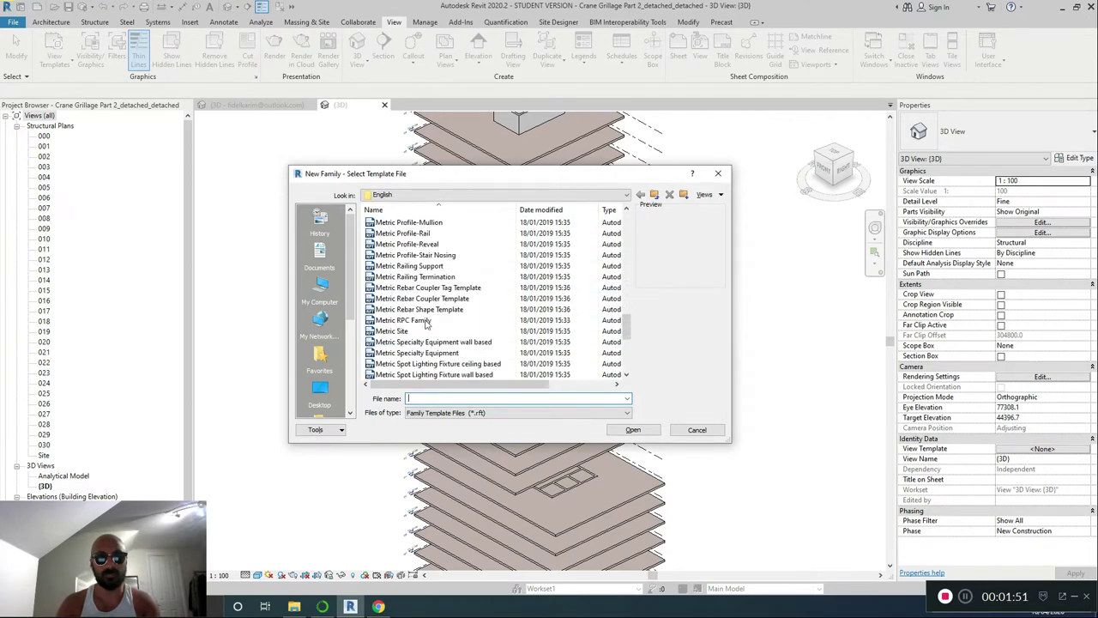
{"action": "scroll", "coordinate": [427, 324], "scroll_direction": "down", "scroll_amount": 1}
{"action": "scroll", "coordinate": [427, 323], "scroll_direction": "up", "scroll_amount": 12}
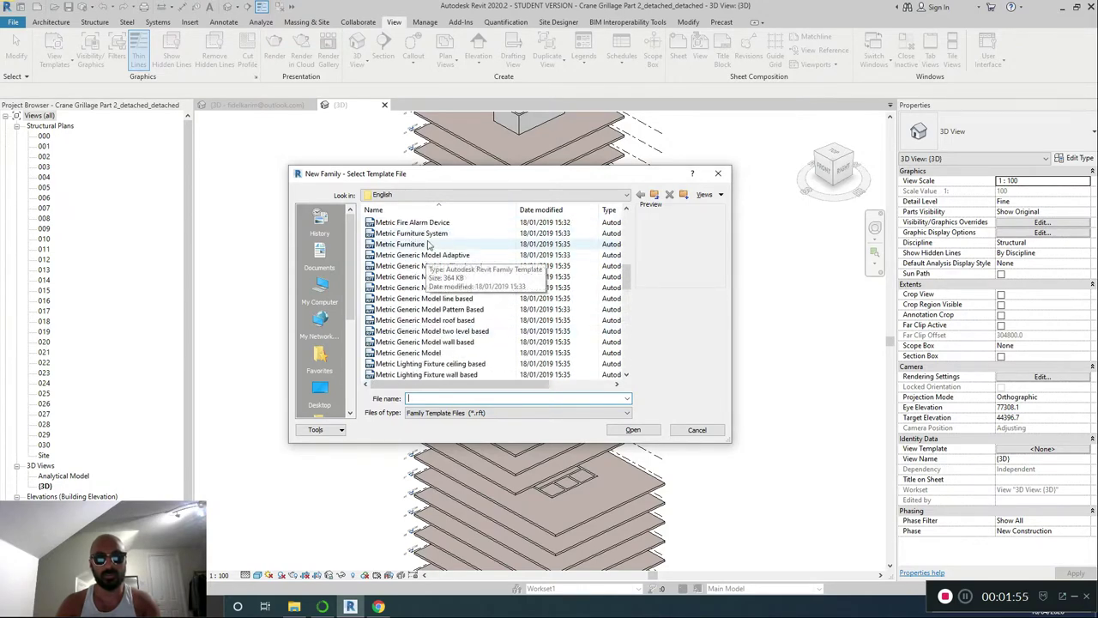
{"action": "scroll", "coordinate": [439, 335], "scroll_direction": "up", "scroll_amount": 3}
{"action": "scroll", "coordinate": [438, 322], "scroll_direction": "up", "scroll_amount": 8}
{"action": "scroll", "coordinate": [436, 319], "scroll_direction": "down", "scroll_amount": 9}
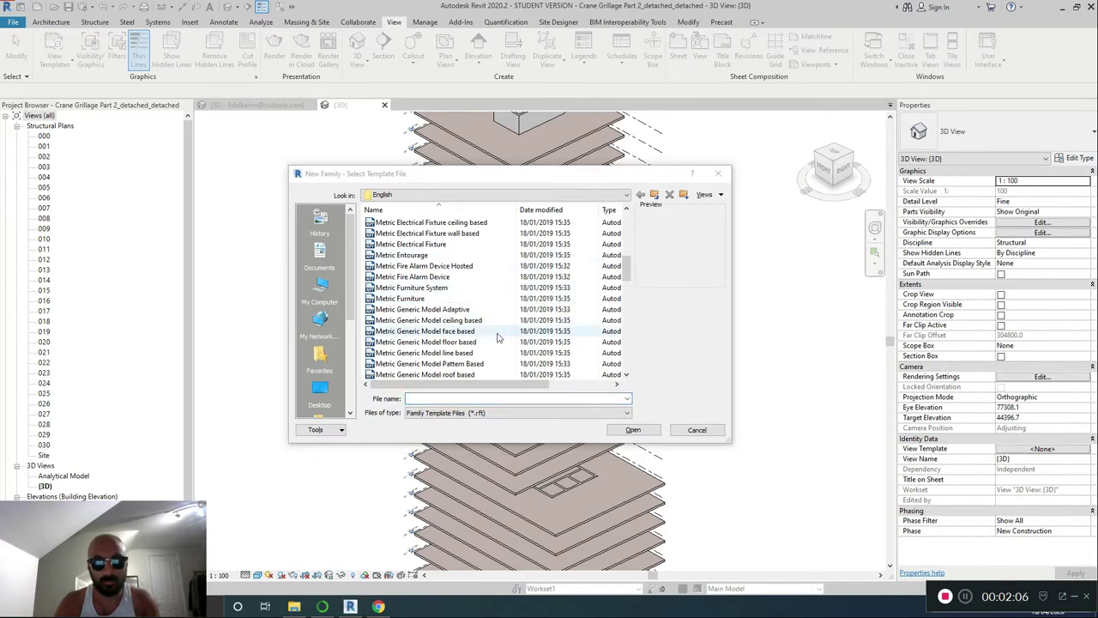
{"action": "left_click", "coordinate": [483, 342]}
{"action": "left_click", "coordinate": [633, 430]}
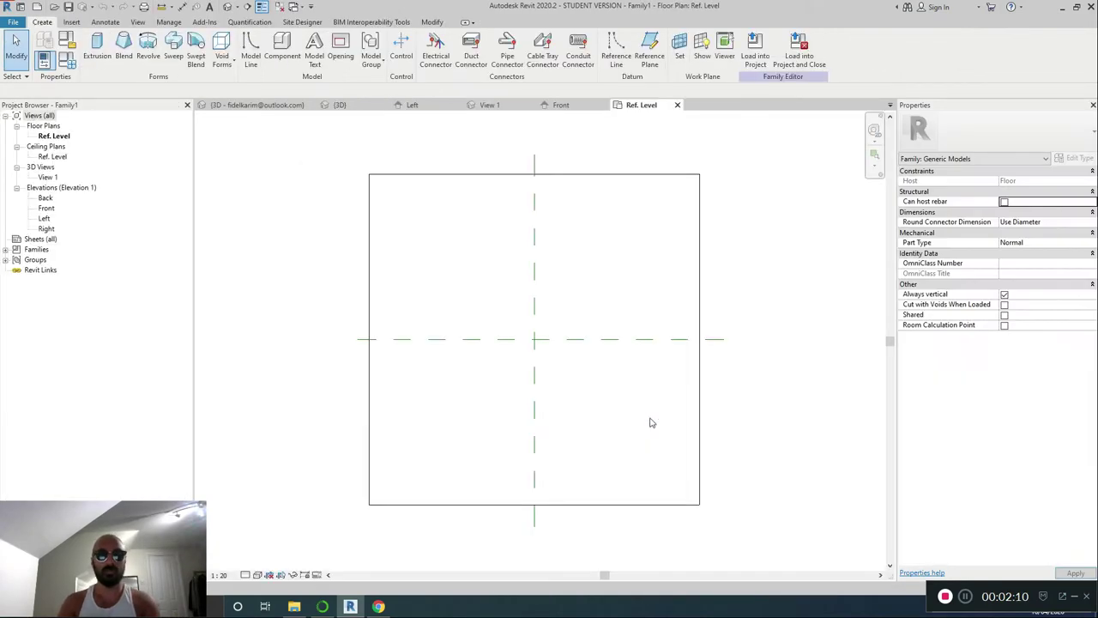
Draw two vertical reference planes on either side of the vertical centre plane.
{"action": "left_click", "coordinate": [535, 377]}
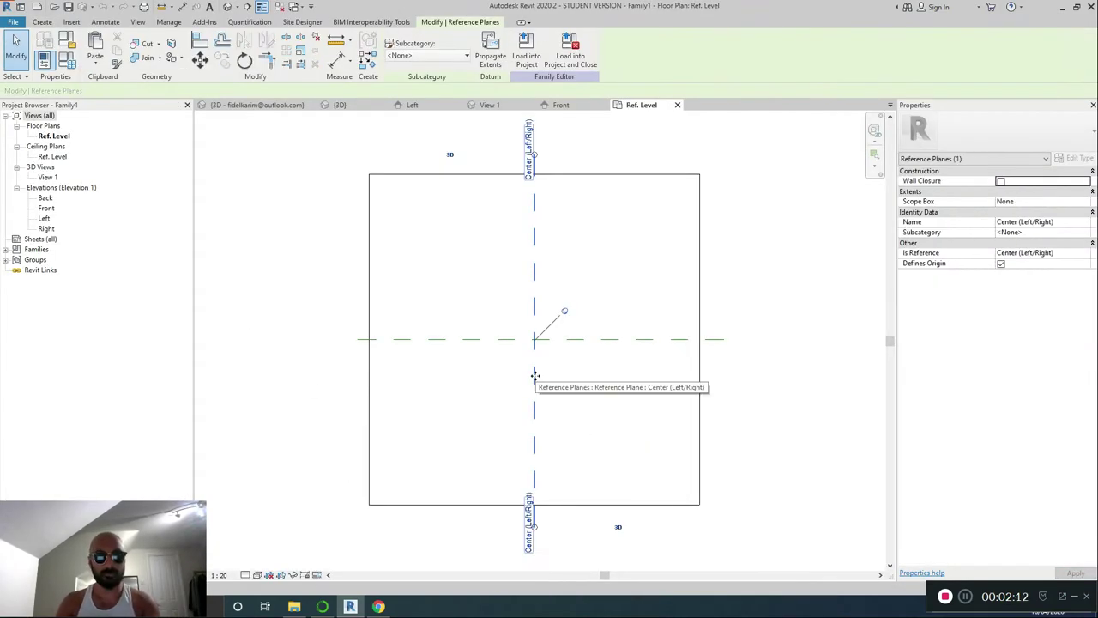
{"action": "key", "text": "r"}
{"action": "key", "text": "p"}
{"action": "left_click", "coordinate": [491, 153]}
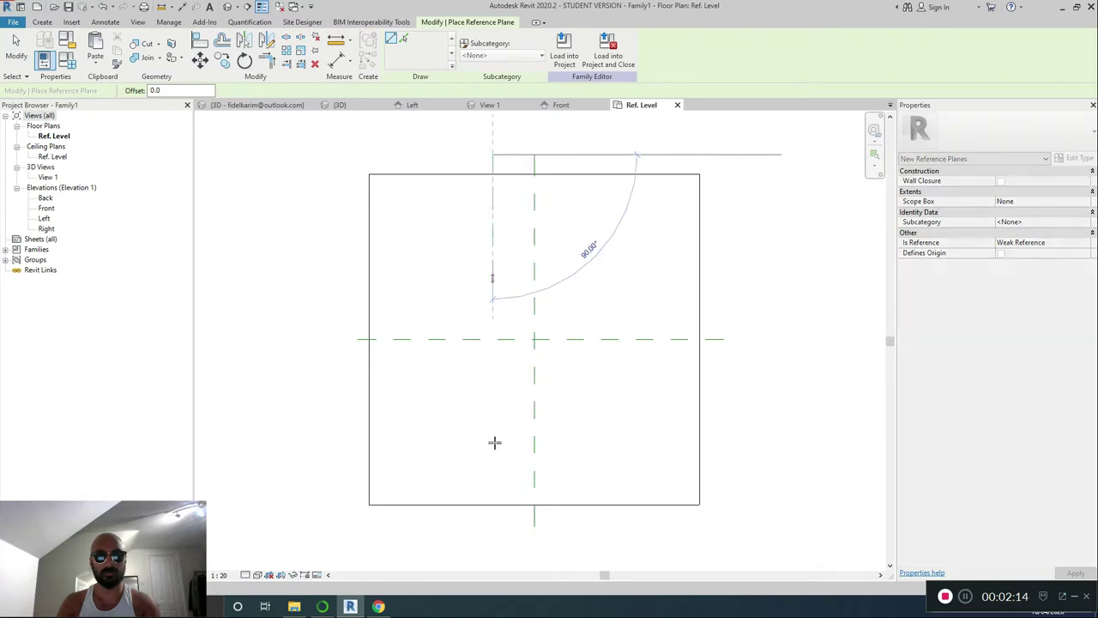
{"action": "left_click", "coordinate": [487, 527]}
{"action": "left_click", "coordinate": [592, 526]}
{"action": "left_click", "coordinate": [592, 152]}
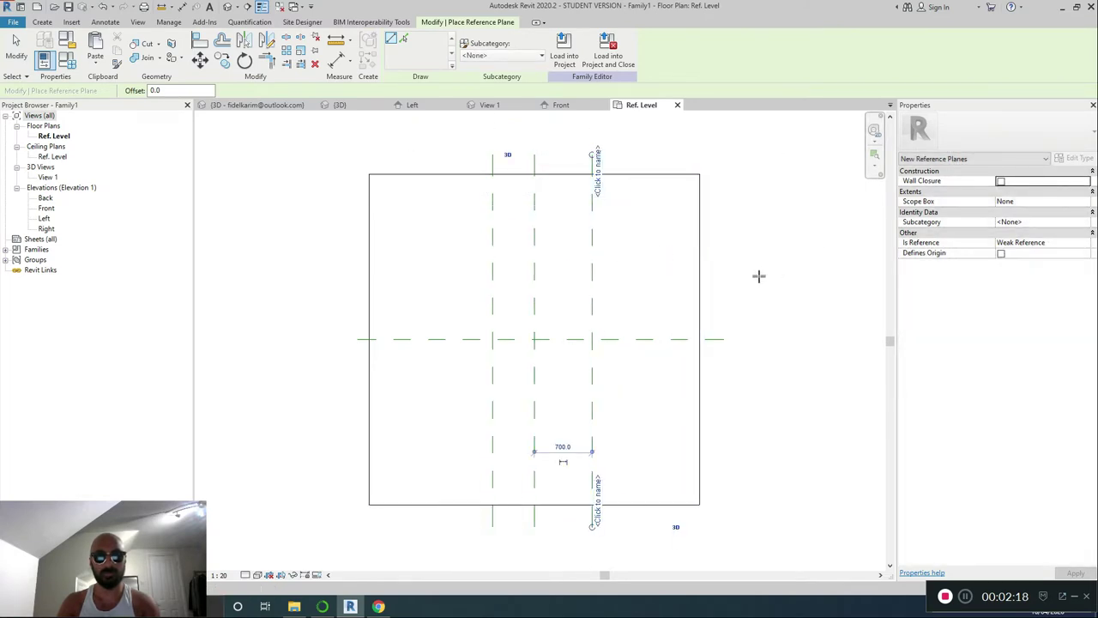
Draw two horizontal reference planes above and below the horizontal centre plane.
{"action": "left_click", "coordinate": [726, 282]}
{"action": "left_click", "coordinate": [357, 281]}
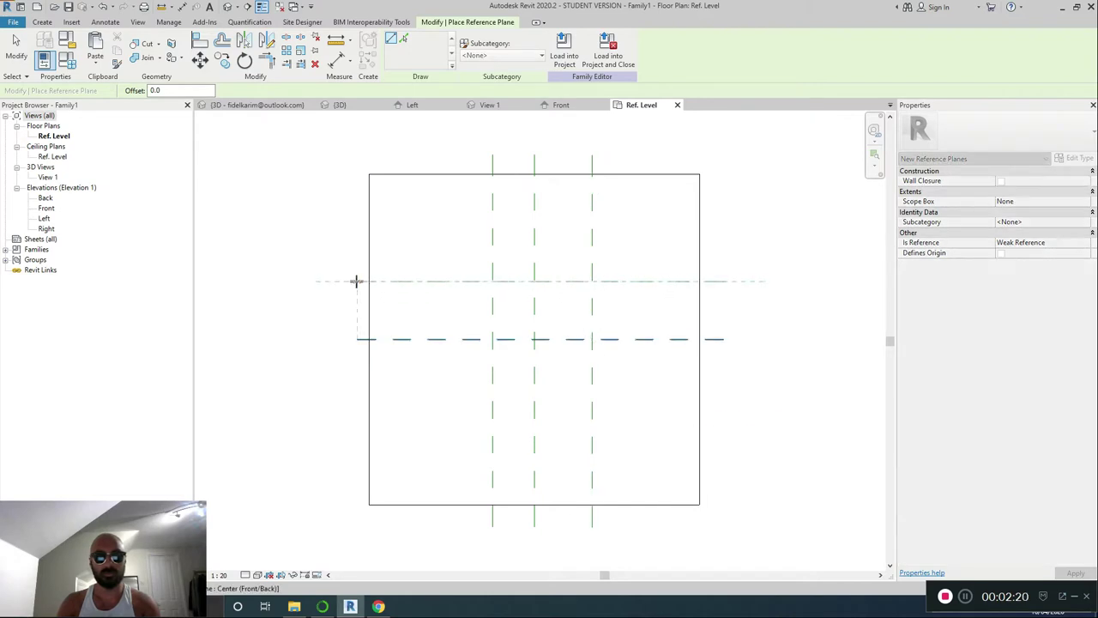
{"action": "left_click", "coordinate": [357, 397]}
{"action": "left_click", "coordinate": [725, 397]}
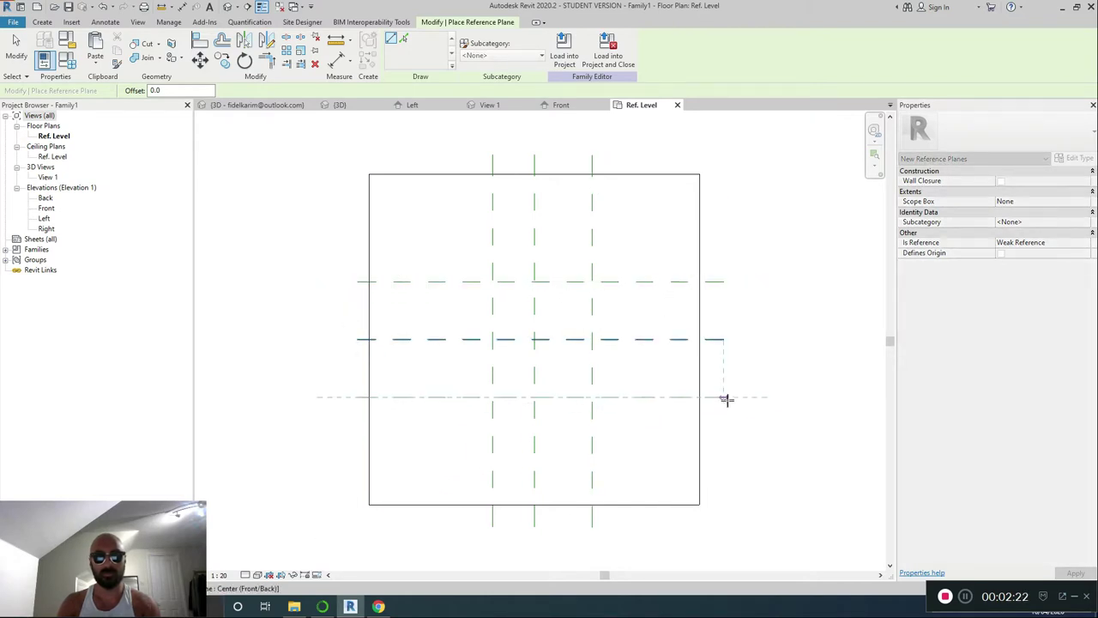
{"action": "key", "text": "Escape"}
{"action": "key", "text": "Escape"}
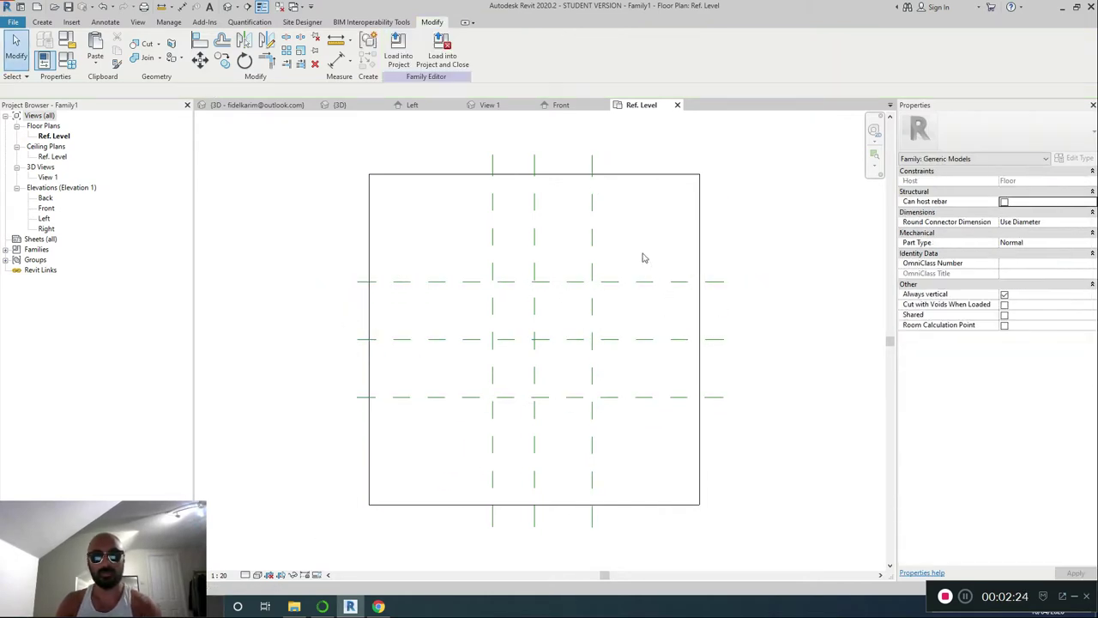
Add EQ dimensions making the vertical and horizontal plane pairs equally spaced about the centre.
{"action": "key", "text": "d"}
{"action": "key", "text": "i"}
{"action": "left_click", "coordinate": [494, 232]}
{"action": "left_click", "coordinate": [515, 141]}
{"action": "left_click", "coordinate": [534, 119]}
{"action": "left_click", "coordinate": [672, 282]}
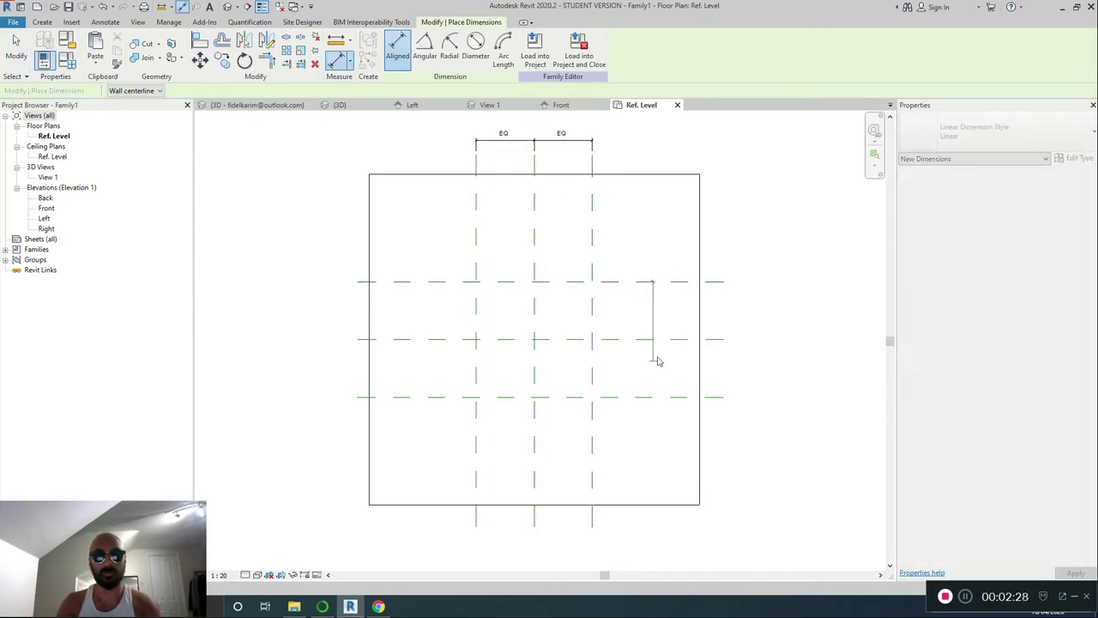
{"action": "left_click", "coordinate": [651, 397]}
{"action": "left_click", "coordinate": [759, 368]}
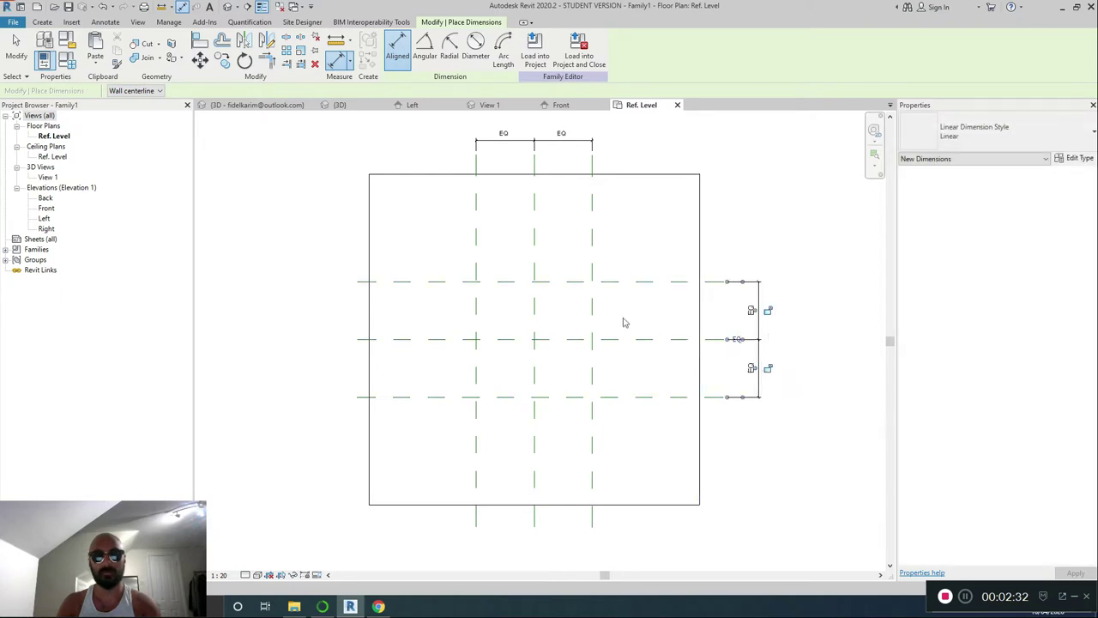
Add 1400 overall dimensions both ways and create a Crane Leg Spacing parameter for them.
{"action": "left_click", "coordinate": [598, 240]}
{"action": "left_click", "coordinate": [505, 213]}
{"action": "left_click", "coordinate": [650, 282]}
{"action": "left_click", "coordinate": [649, 395]}
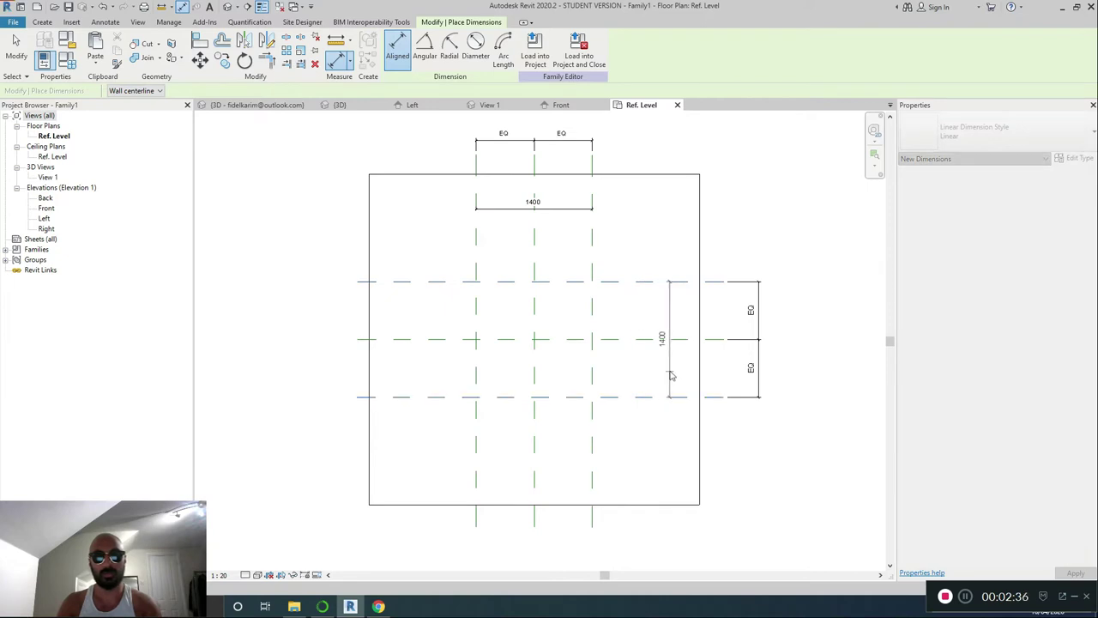
{"action": "left_click", "coordinate": [670, 376]}
{"action": "key", "text": "Escape"}
{"action": "key", "text": "Escape"}
{"action": "left_click", "coordinate": [571, 212], "text": "ctrl"}
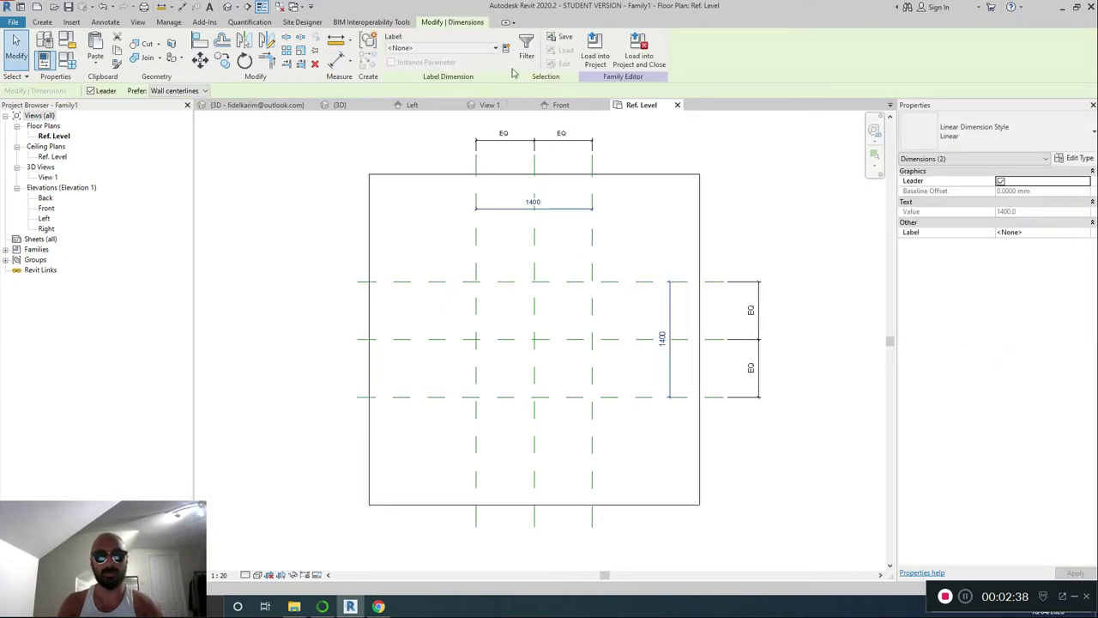
{"action": "left_click", "coordinate": [508, 48]}
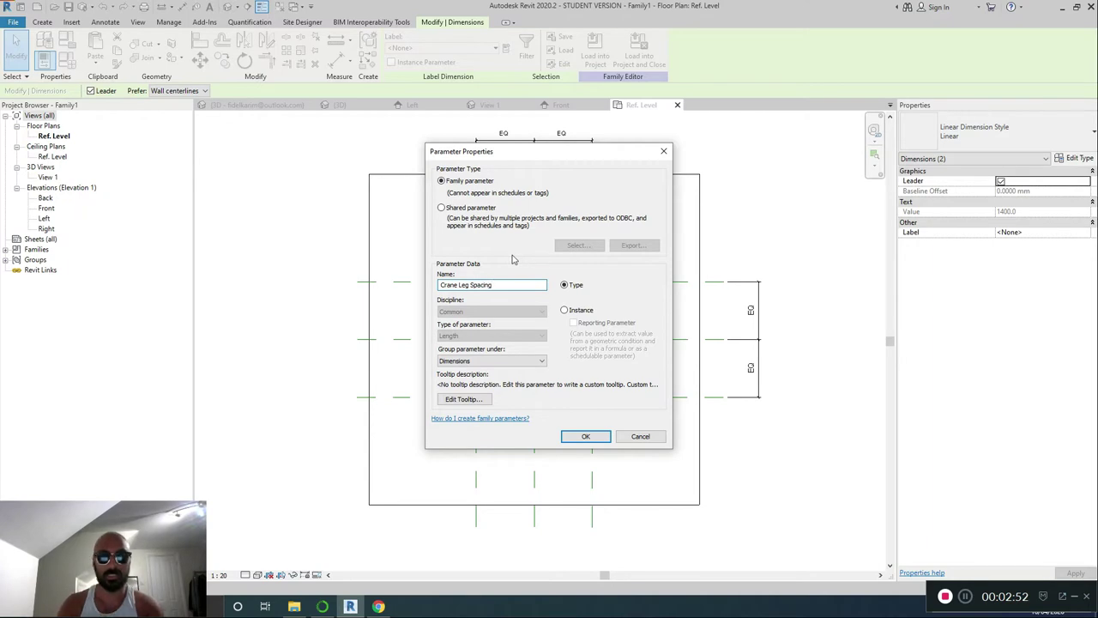
Label both 1400 dimensions with the Crane Leg Spacing parameter.
{"action": "left_click", "coordinate": [585, 437]}
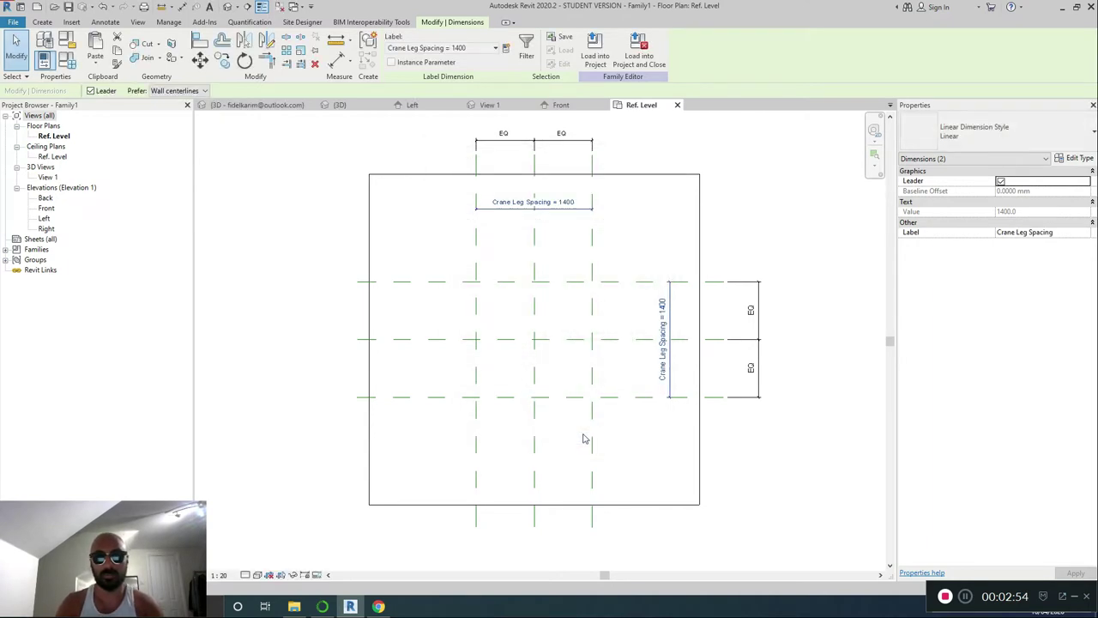
{"action": "left_click", "coordinate": [575, 462]}
{"action": "left_click", "coordinate": [72, 22]}
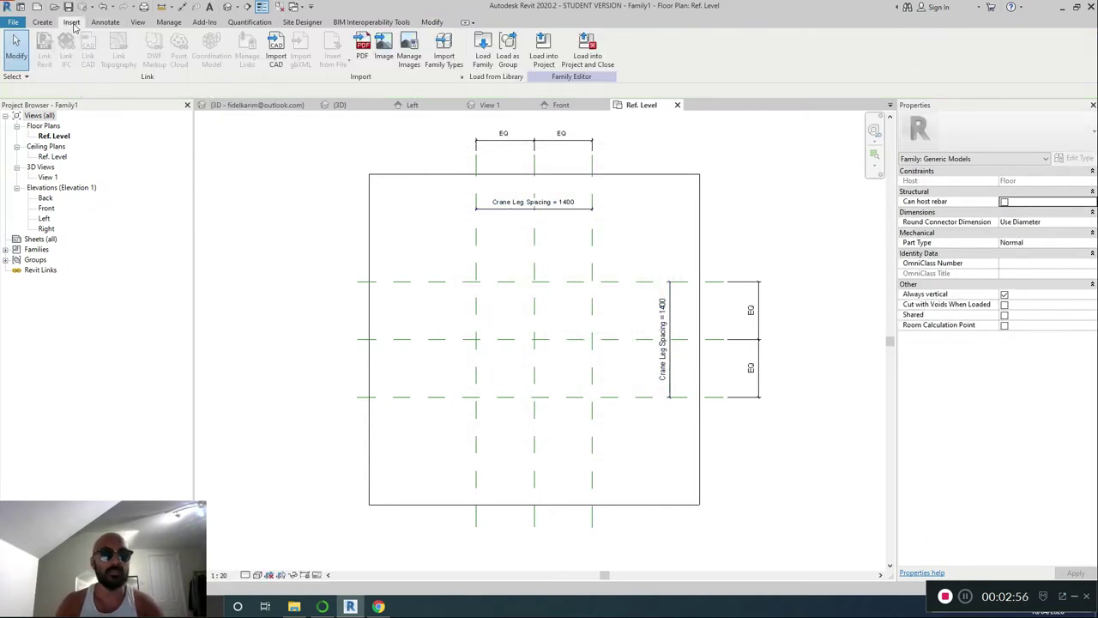
{"action": "left_click", "coordinate": [482, 48]}
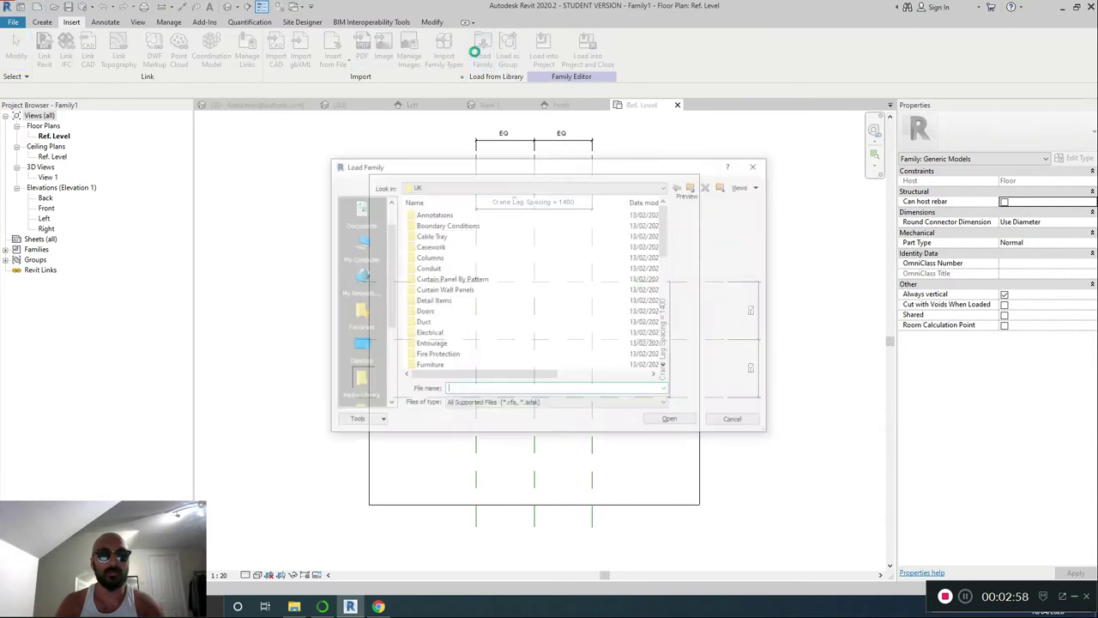
Browse the family library to Structural Columns\Steel\British Standard.
{"action": "scroll", "coordinate": [478, 314], "scroll_direction": "down", "scroll_amount": 3}
{"action": "scroll", "coordinate": [478, 314], "scroll_direction": "down", "scroll_amount": 6}
{"action": "scroll", "coordinate": [481, 292], "scroll_direction": "up", "scroll_amount": 1}
{"action": "left_click", "coordinate": [486, 190]}
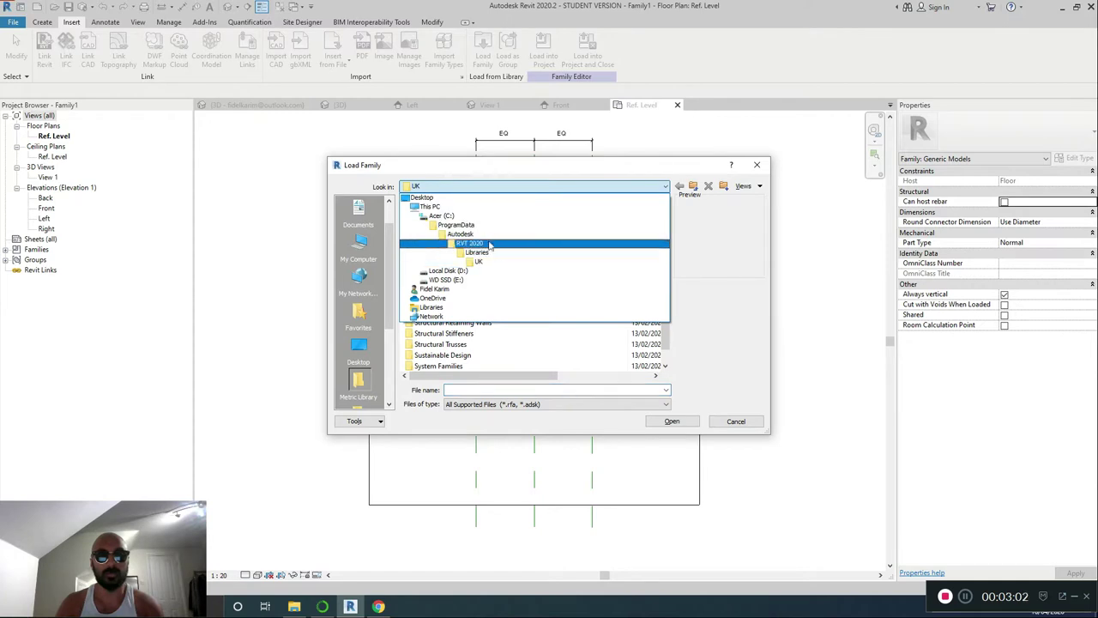
{"action": "left_click", "coordinate": [477, 327]}
{"action": "scroll", "coordinate": [472, 309], "scroll_direction": "down", "scroll_amount": 1}
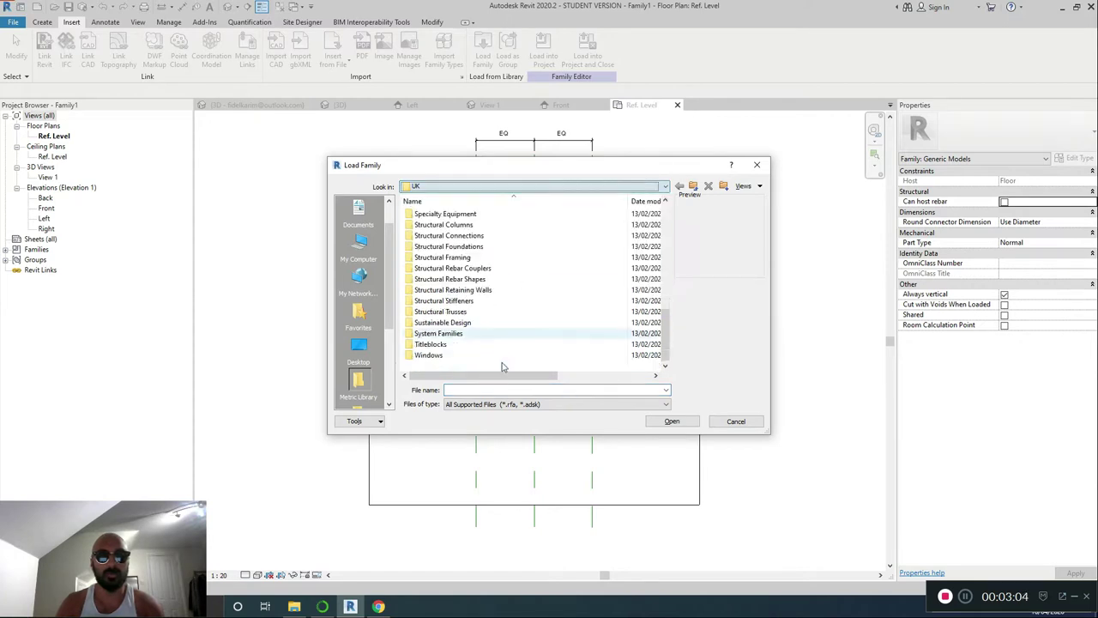
{"action": "double_click", "coordinate": [478, 225]}
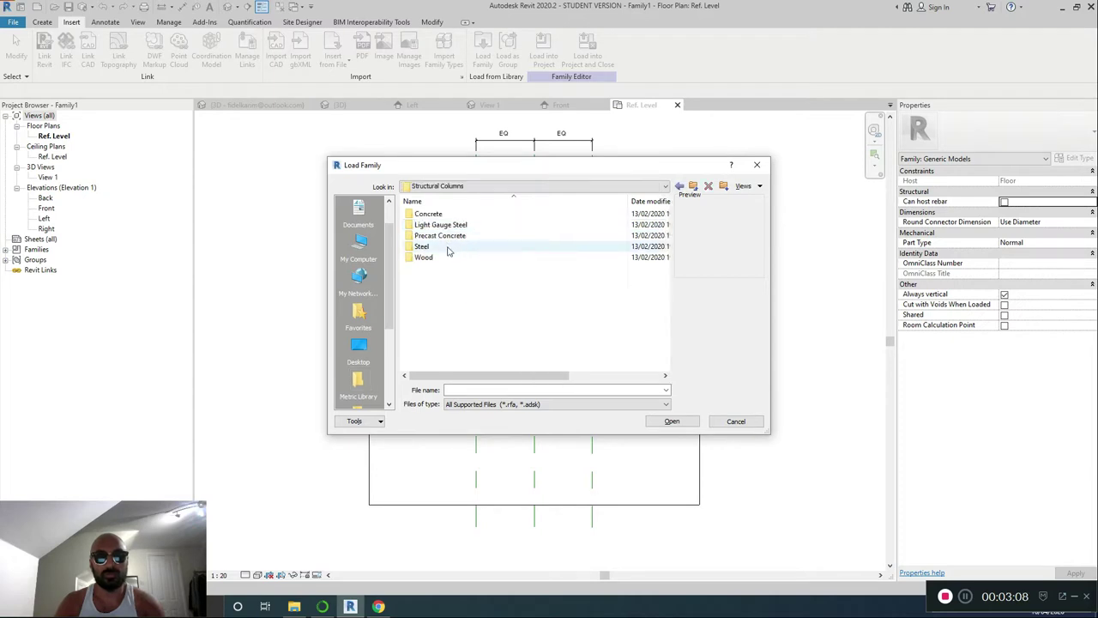
{"action": "double_click", "coordinate": [444, 246]}
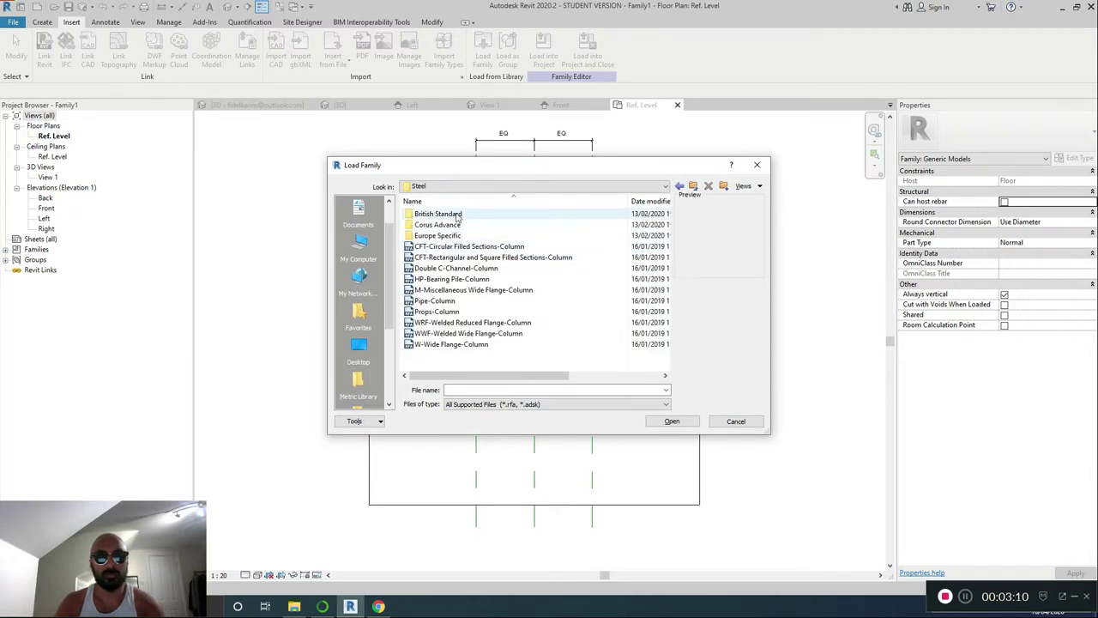
{"action": "double_click", "coordinate": [438, 214]}
Load the UC-Universal Columns-Column family with the UC356x406 types.
{"action": "left_click", "coordinate": [454, 312]}
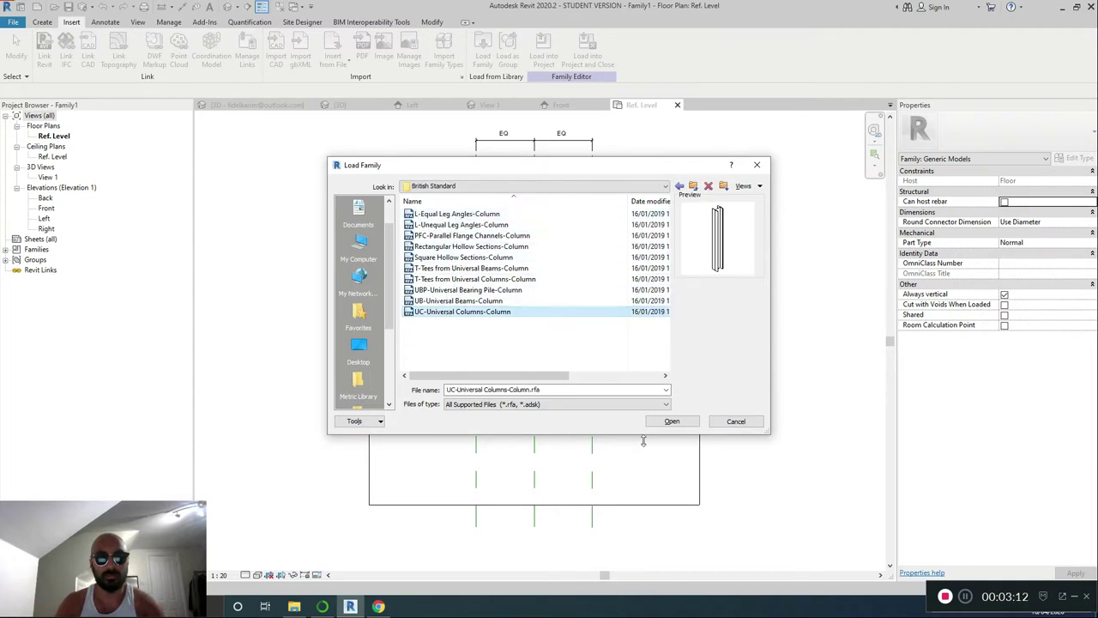
{"action": "left_click", "coordinate": [670, 421]}
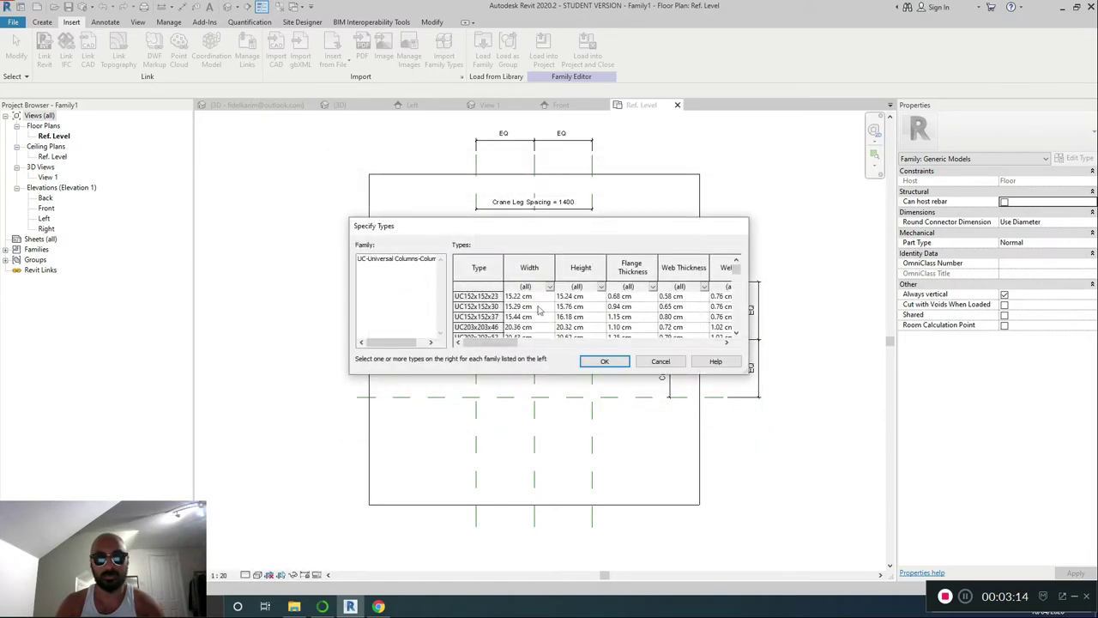
{"action": "left_click_drag", "start_coordinate": [490, 295], "coordinate": [551, 358]}
{"action": "left_click", "coordinate": [605, 362]}
{"action": "left_click", "coordinate": [576, 322]}
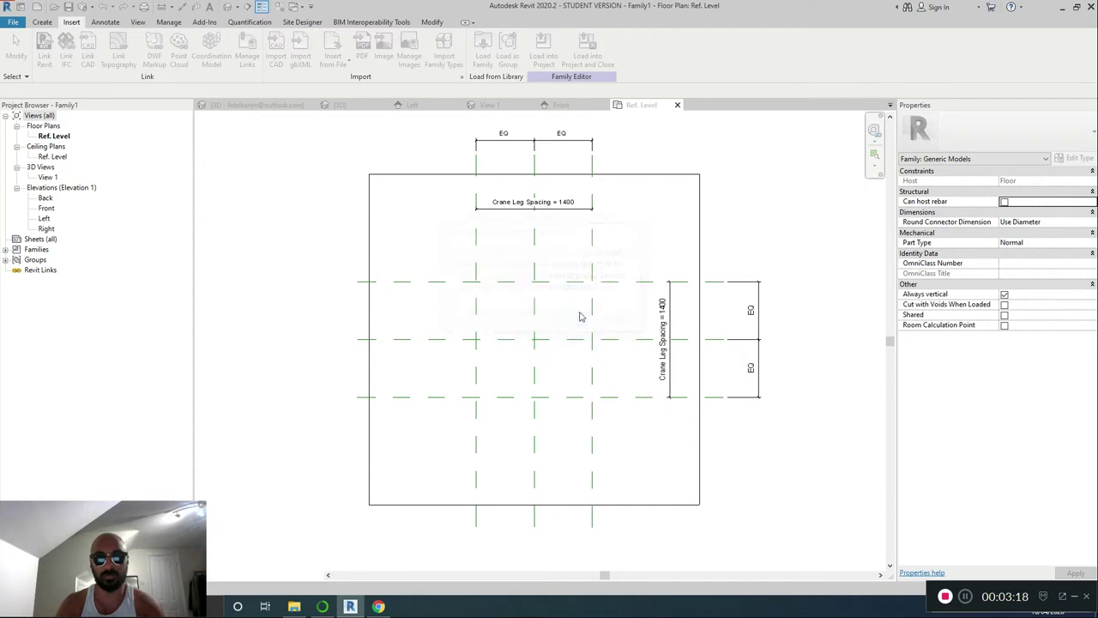
Place a UC152x152x23 column near the upper-left reference plane intersection.
{"action": "left_click", "coordinate": [6, 250]}
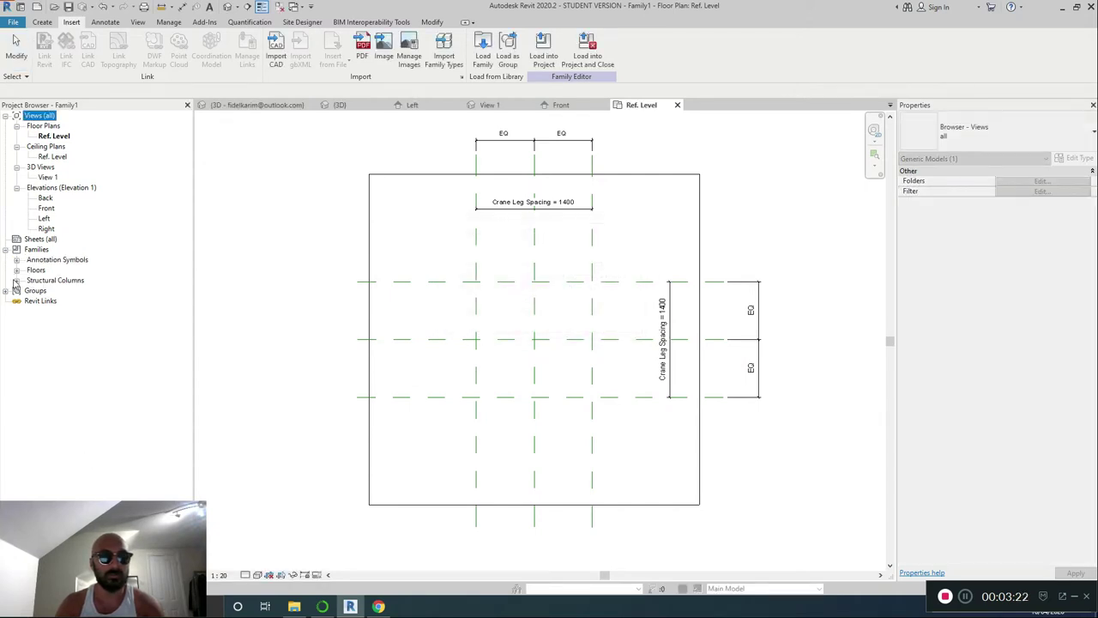
{"action": "left_click", "coordinate": [17, 281]}
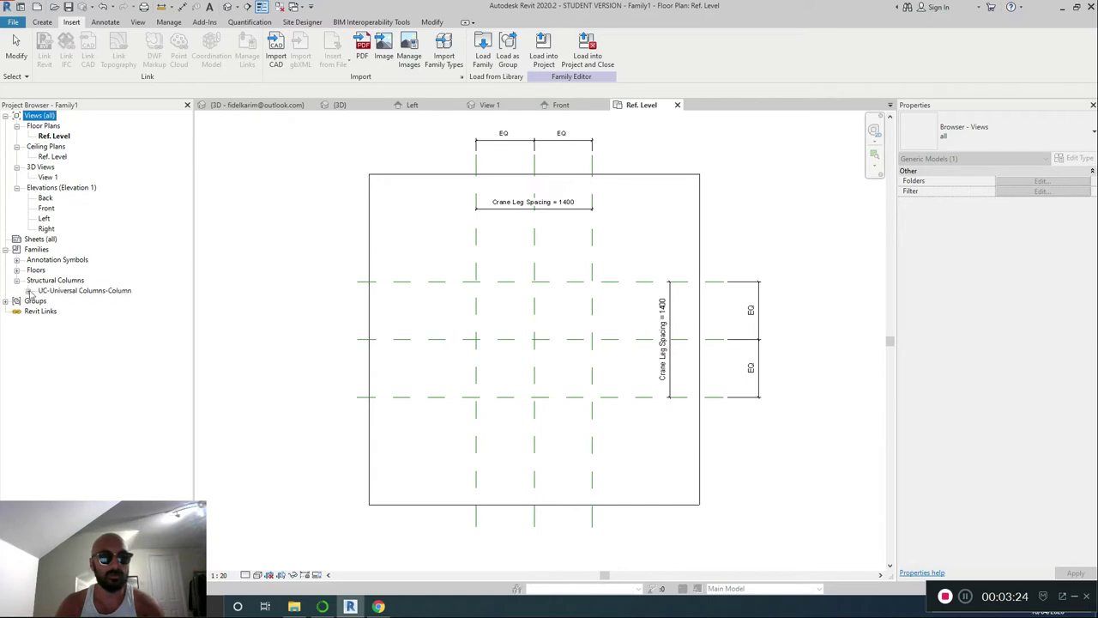
{"action": "left_click", "coordinate": [28, 291]}
{"action": "left_click", "coordinate": [64, 260]}
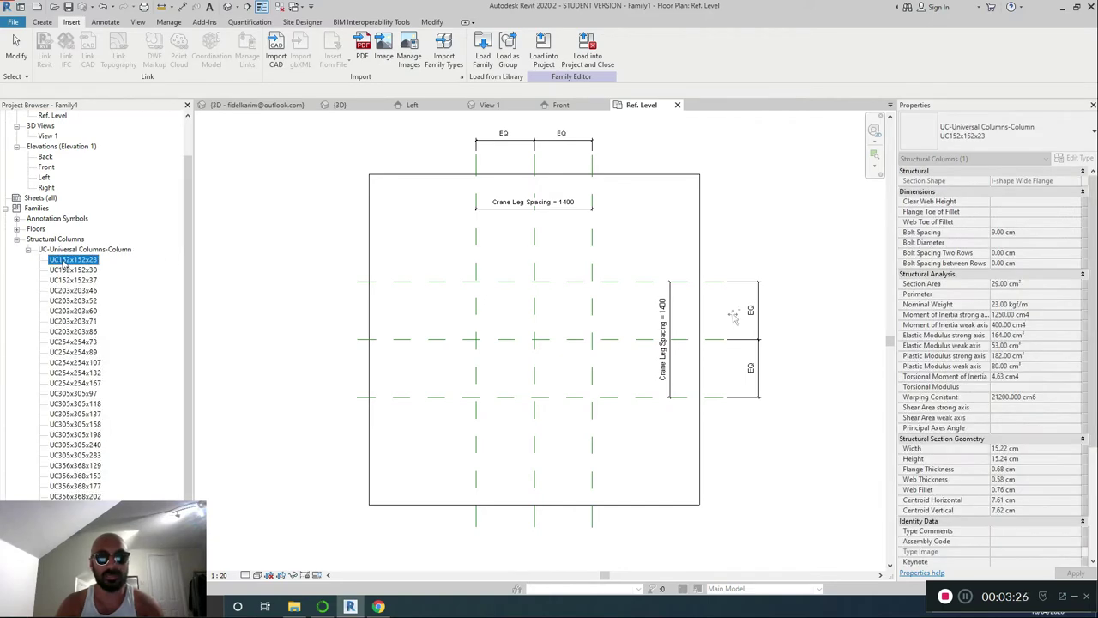
{"action": "left_click_drag", "start_coordinate": [727, 318], "coordinate": [486, 304]}
{"action": "scroll", "coordinate": [486, 303], "scroll_direction": "up", "scroll_amount": 4}
{"action": "left_click", "coordinate": [499, 296]}
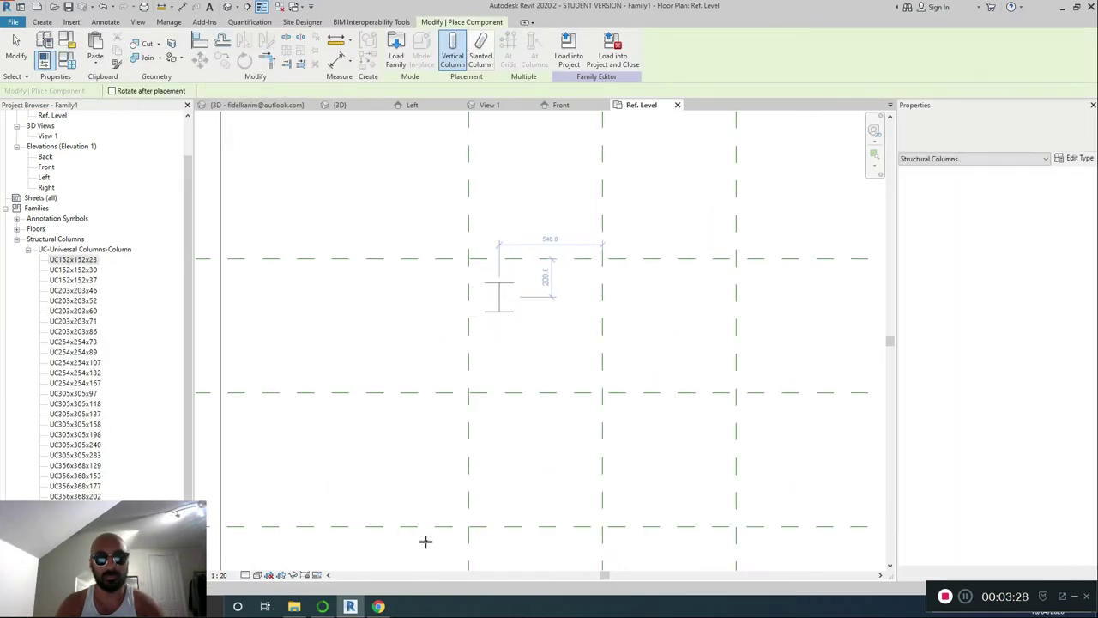
{"action": "key", "text": "Escape"}
Set the detail level to Fine and select the column to assign its label.
{"action": "left_click", "coordinate": [247, 574]}
{"action": "left_click", "coordinate": [261, 562]}
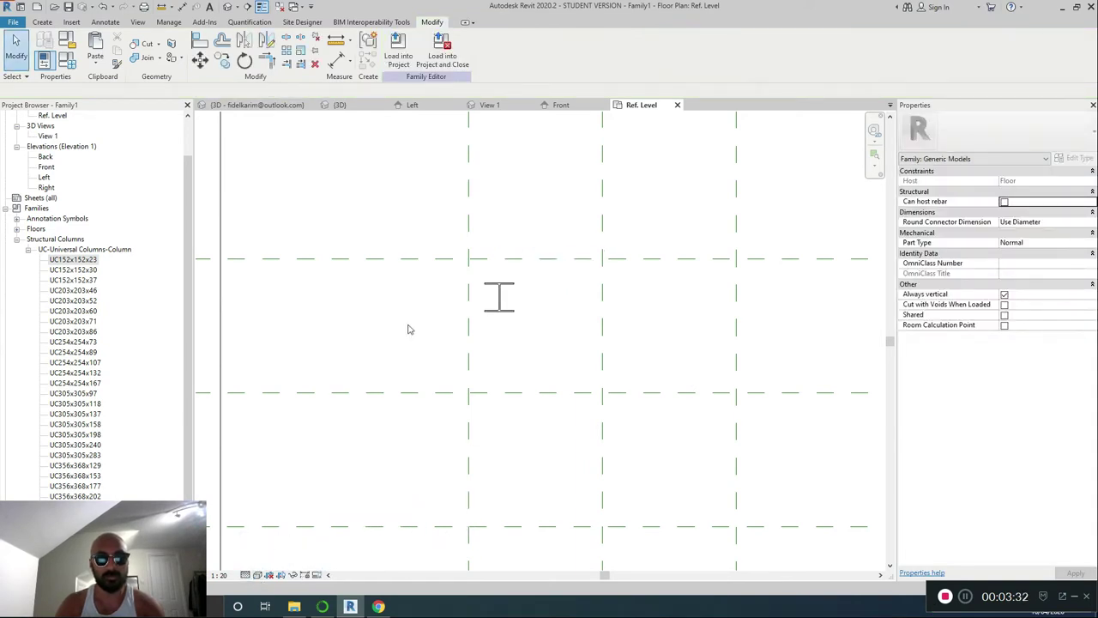
{"action": "scroll", "coordinate": [475, 407], "scroll_direction": "up", "scroll_amount": 2}
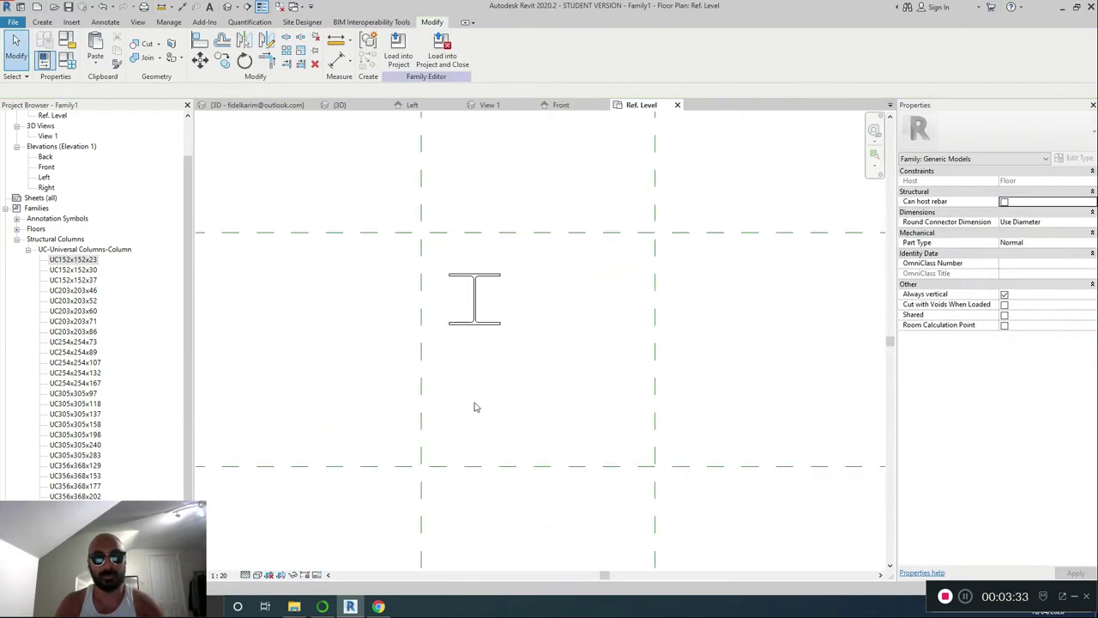
{"action": "left_click", "coordinate": [475, 309]}
{"action": "left_click", "coordinate": [274, 91]}
Create a family type parameter named Crane Leg Size for the column's label, then deselect it.
{"action": "left_click", "coordinate": [271, 111]}
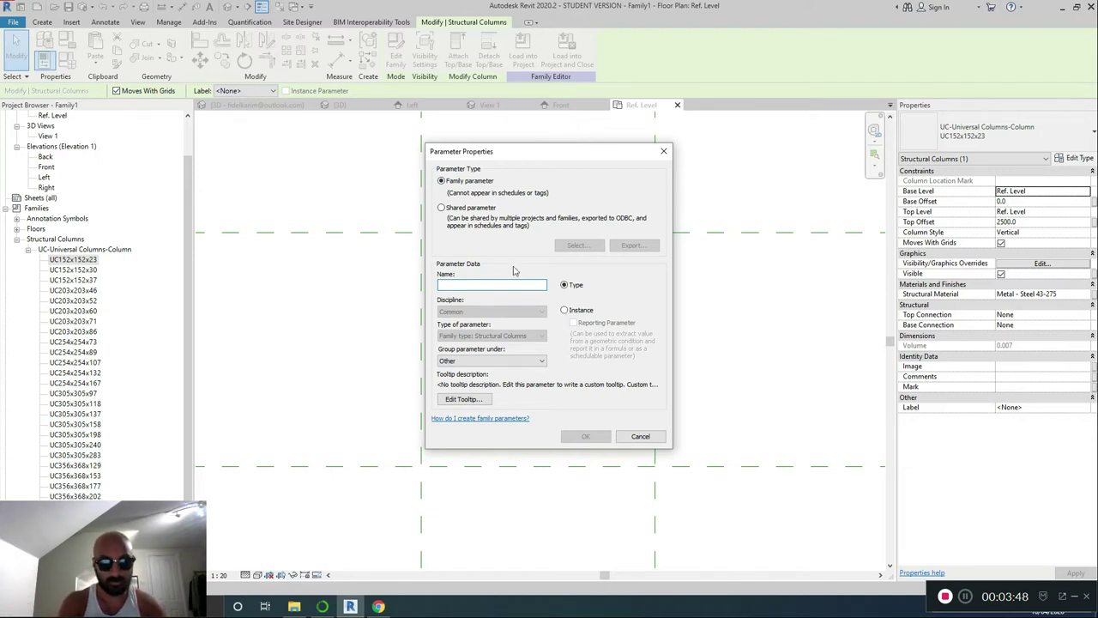
{"action": "type", "text": "Crane Leg Size"}
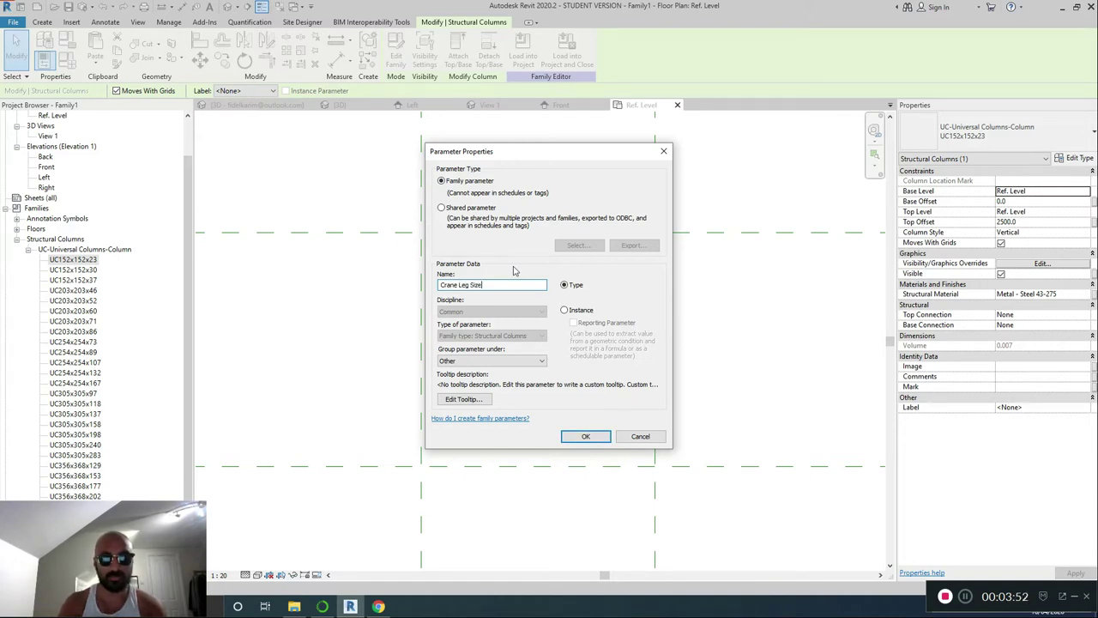
{"action": "left_click", "coordinate": [586, 437]}
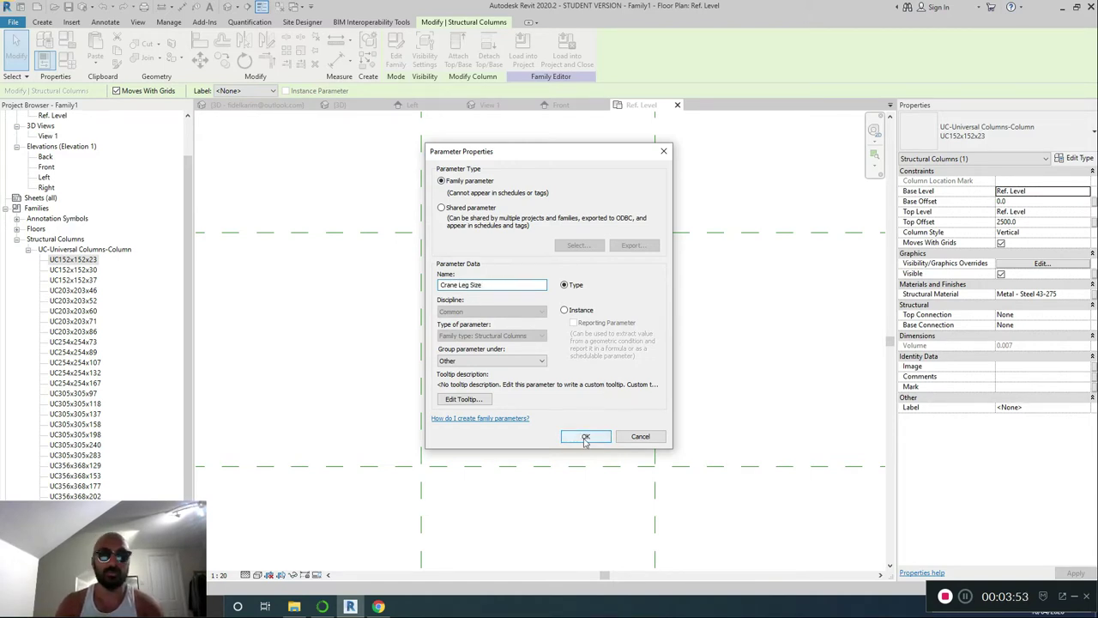
{"action": "left_click", "coordinate": [587, 437]}
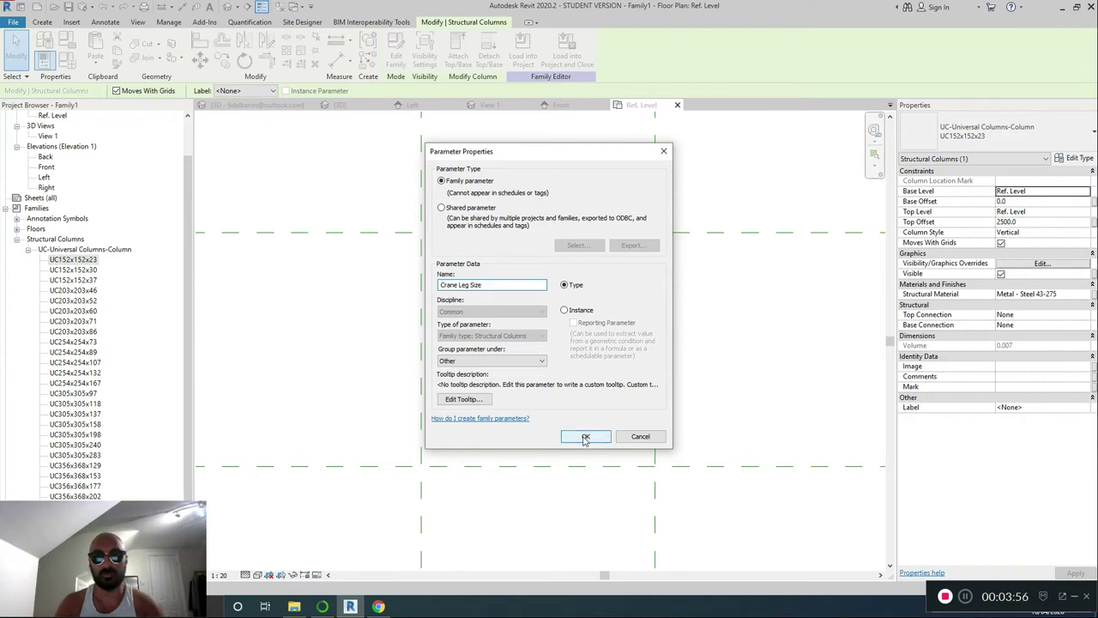
{"action": "left_click", "coordinate": [586, 437]}
{"action": "left_click", "coordinate": [530, 400]}
{"action": "scroll", "coordinate": [529, 400], "scroll_direction": "down", "scroll_amount": 3}
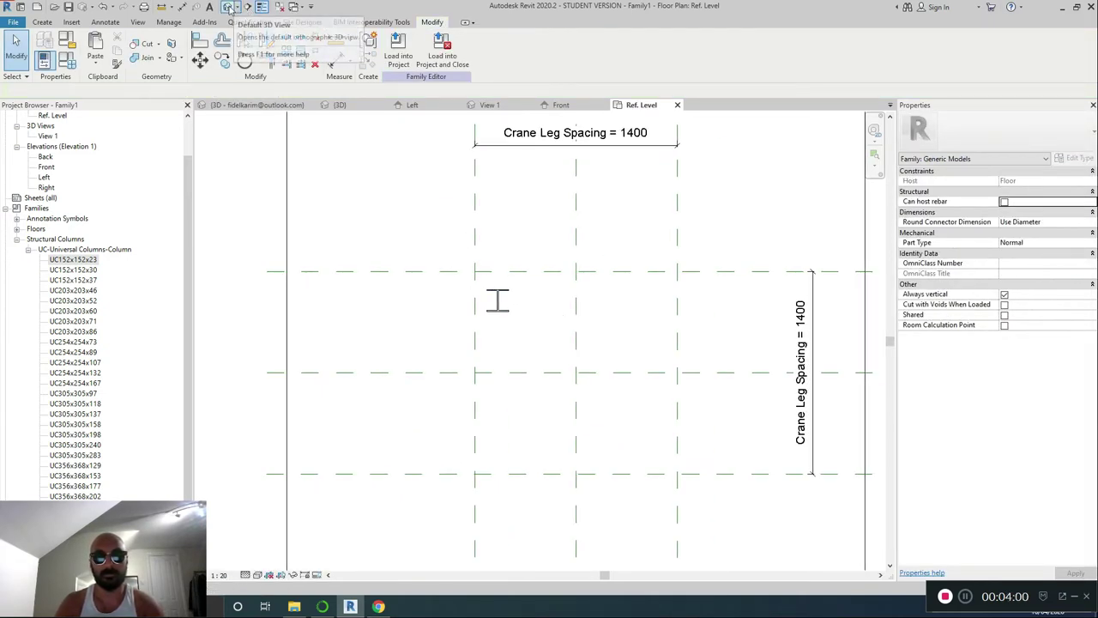
In the default 3D view, select the column and keep Crane Leg Size as its label.
{"action": "left_click", "coordinate": [229, 7]}
{"action": "scroll", "coordinate": [549, 300], "scroll_direction": "up", "scroll_amount": 3}
{"action": "left_click", "coordinate": [562, 296]}
{"action": "scroll", "coordinate": [508, 399], "scroll_direction": "down", "scroll_amount": 2}
{"action": "scroll", "coordinate": [507, 398], "scroll_direction": "up", "scroll_amount": 3}
{"action": "left_click", "coordinate": [567, 232]}
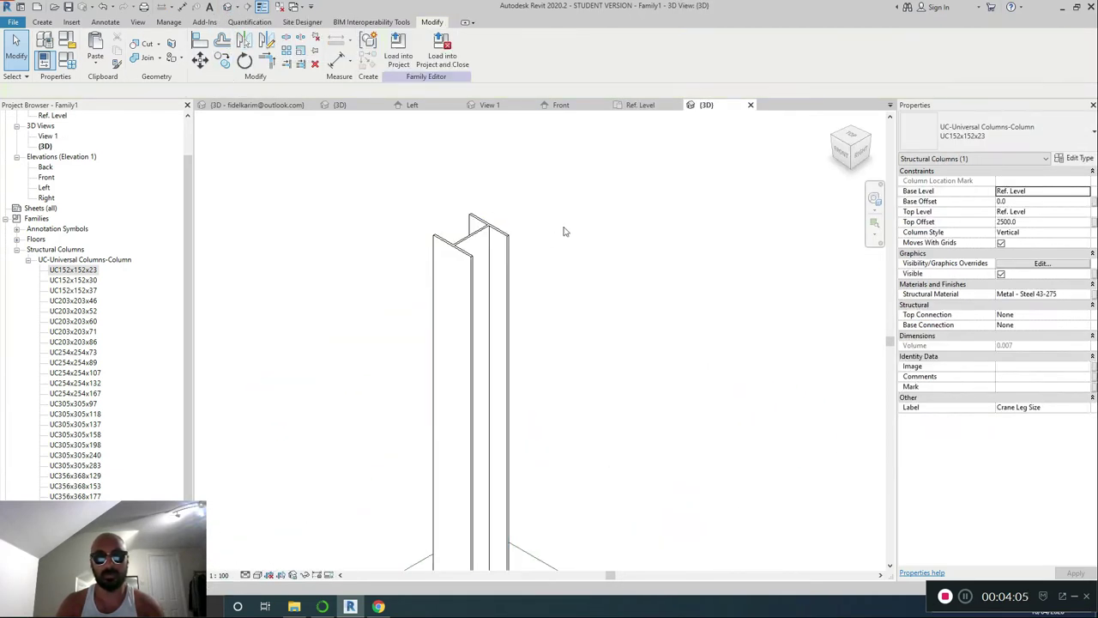
{"action": "left_click", "coordinate": [495, 264]}
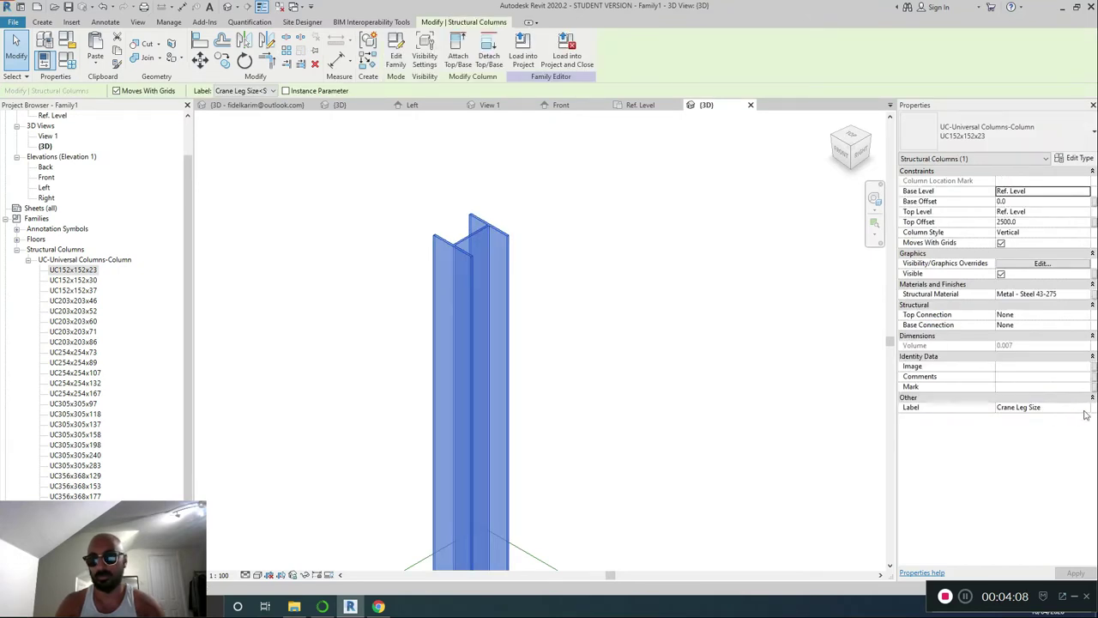
{"action": "left_click", "coordinate": [1083, 407]}
{"action": "left_click", "coordinate": [1030, 413]}
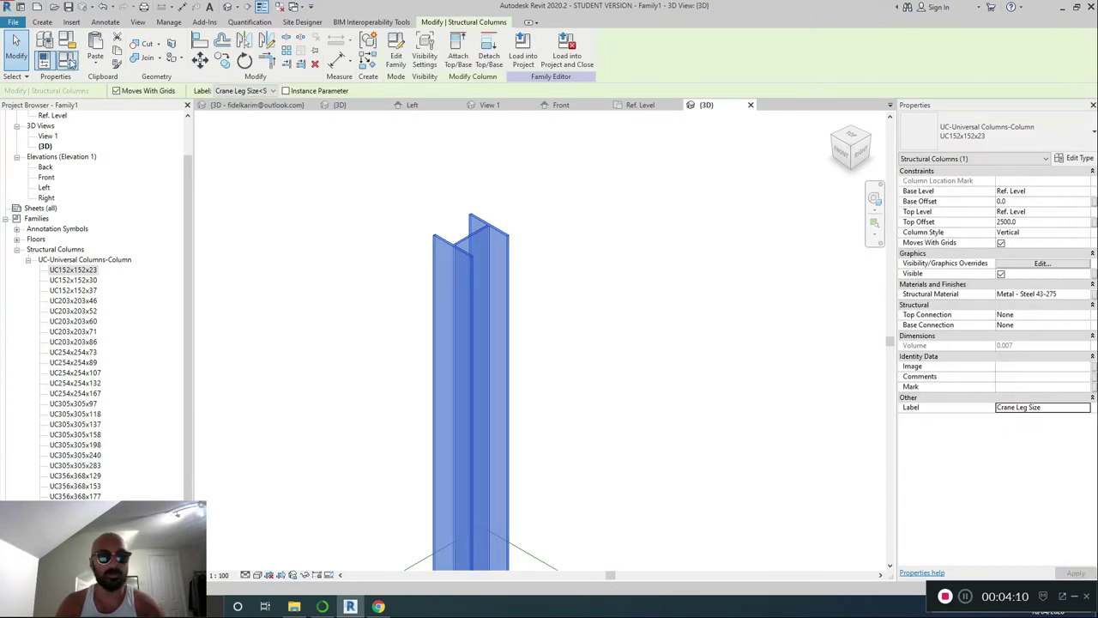
In Family Types, change Crane Leg Size to UC152x152x23 and apply it.
{"action": "left_click", "coordinate": [70, 60]}
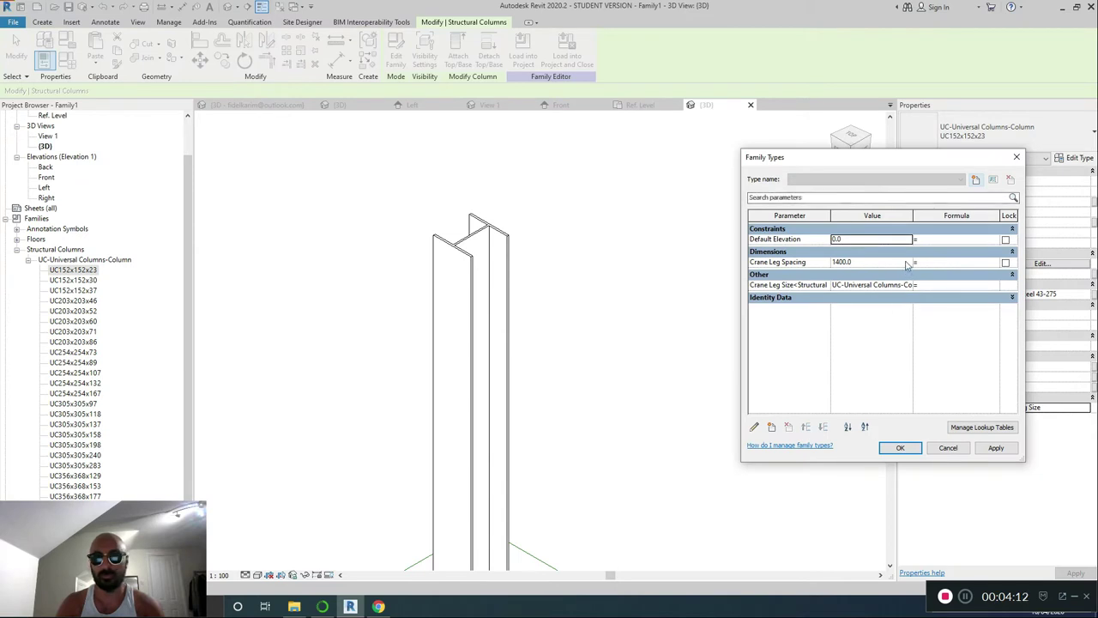
{"action": "left_click", "coordinate": [908, 262]}
{"action": "left_click", "coordinate": [913, 285]}
{"action": "left_click", "coordinate": [908, 285]}
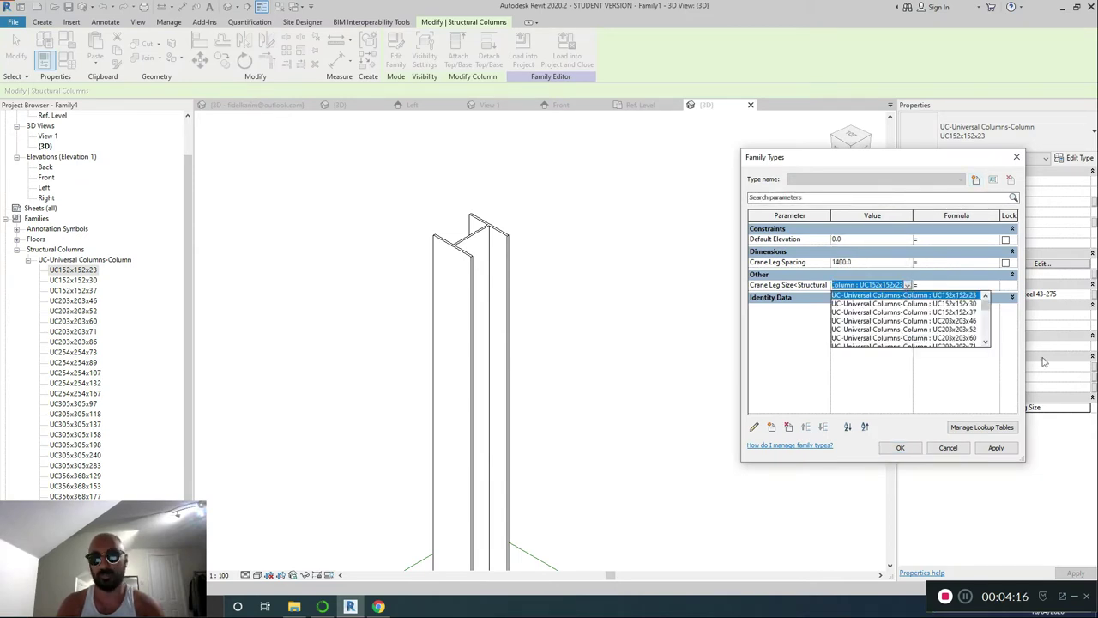
{"action": "left_click", "coordinate": [924, 332]}
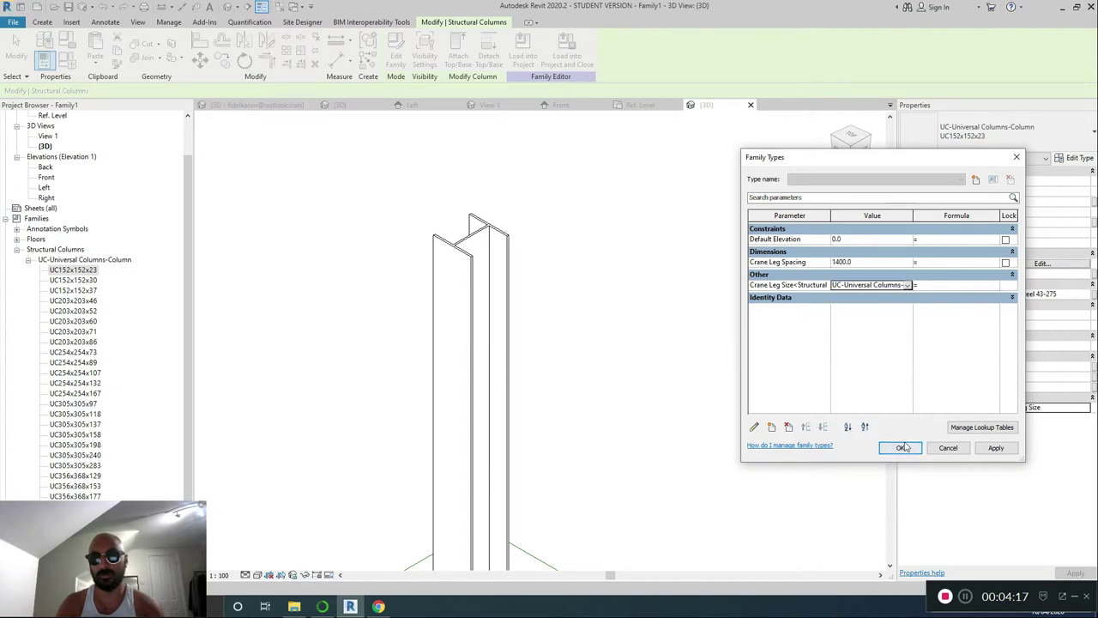
{"action": "left_click", "coordinate": [994, 447]}
{"action": "left_click", "coordinate": [885, 448]}
{"action": "left_click", "coordinate": [684, 348]}
{"action": "scroll", "coordinate": [684, 348], "scroll_direction": "down", "scroll_amount": 5}
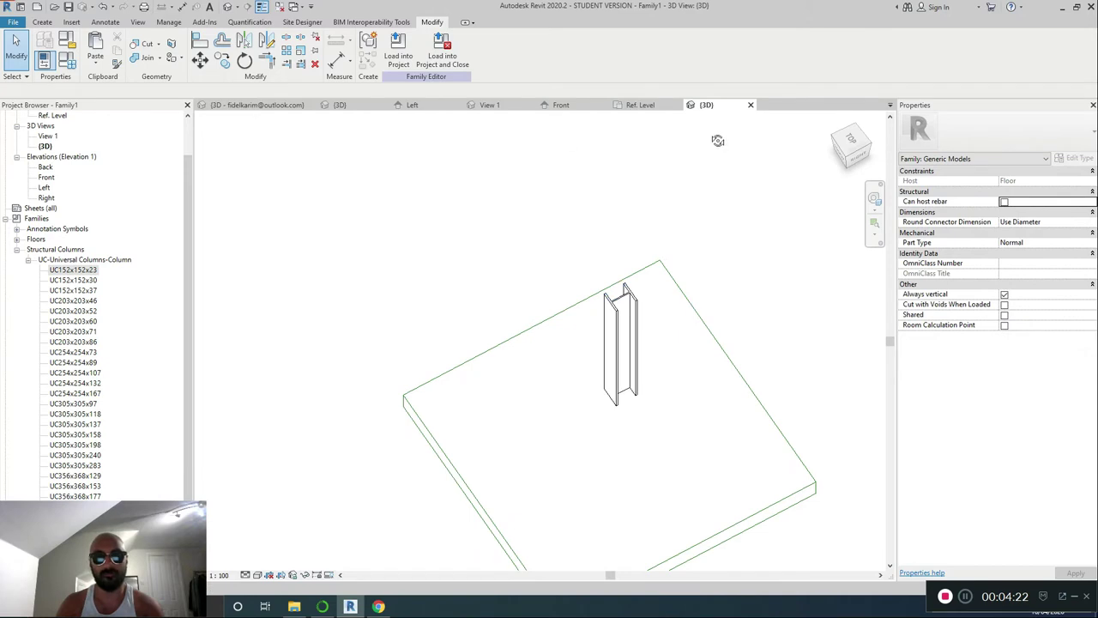
In the Ref. Level plan, start aligning the column to a reference plane, then cancel.
{"action": "left_click", "coordinate": [655, 109]}
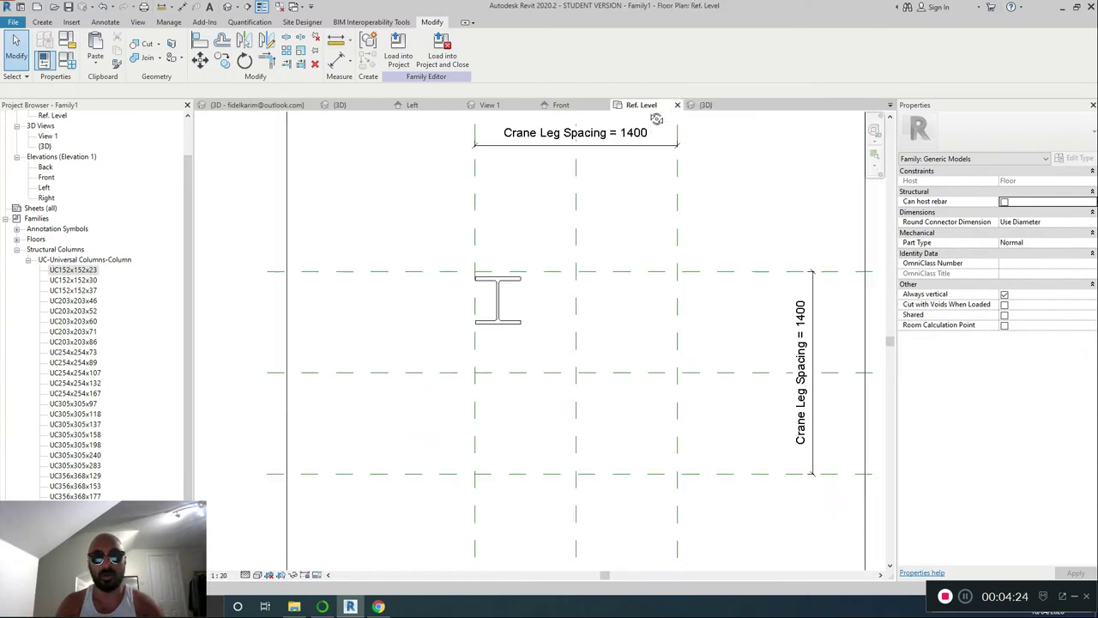
{"action": "key", "text": "a"}
{"action": "key", "text": "l"}
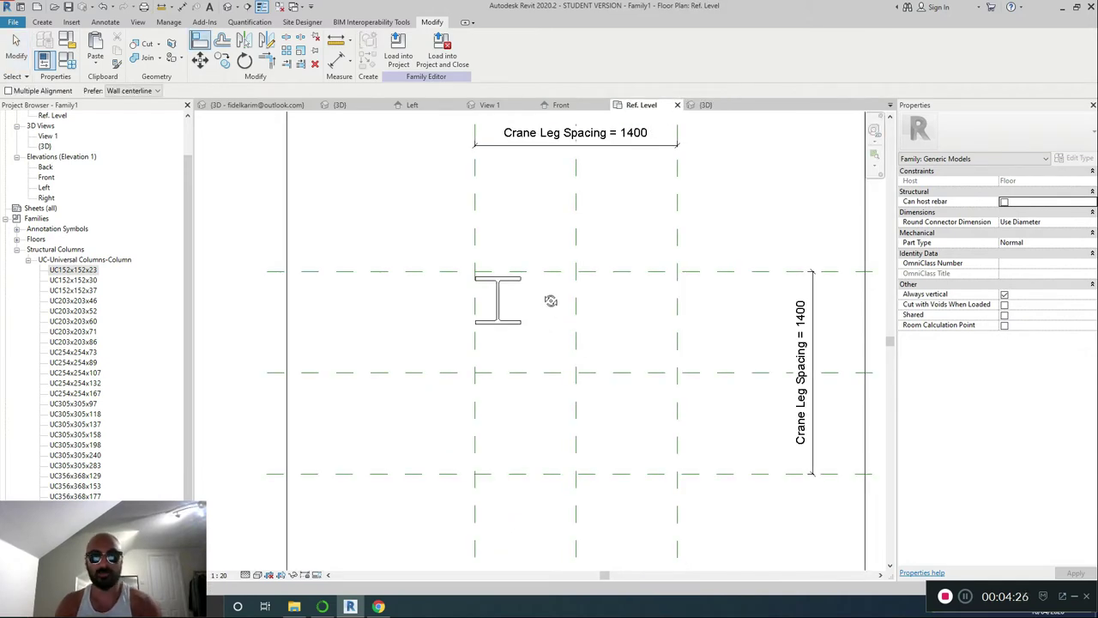
{"action": "left_click", "coordinate": [553, 271]}
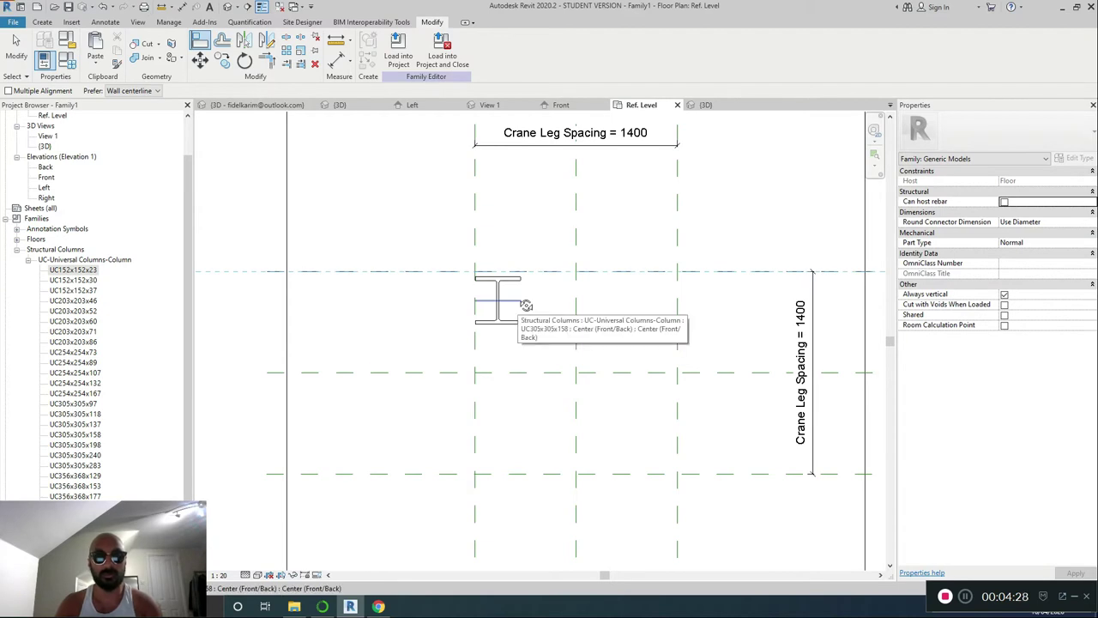
{"action": "key", "text": "Escape"}
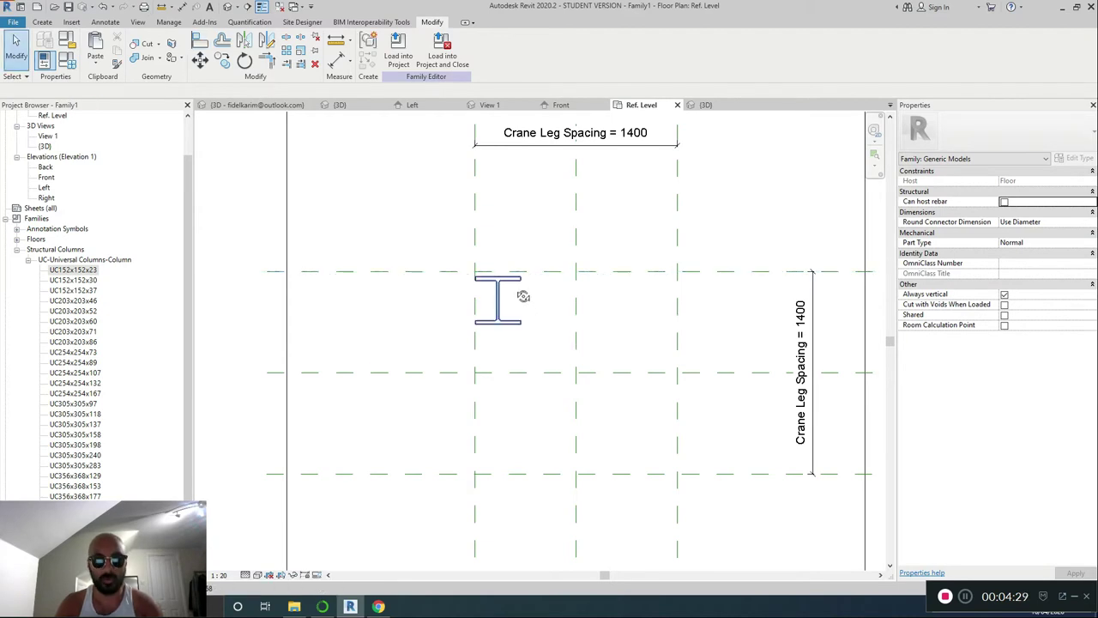
Orbit the 3D view, then open the Front elevation at Fine detail level.
{"action": "left_click", "coordinate": [704, 105]}
{"action": "middle_click_drag", "start_coordinate": [592, 294], "coordinate": [629, 276], "text": "shift"}
{"action": "scroll", "coordinate": [610, 320], "scroll_direction": "up", "scroll_amount": 3}
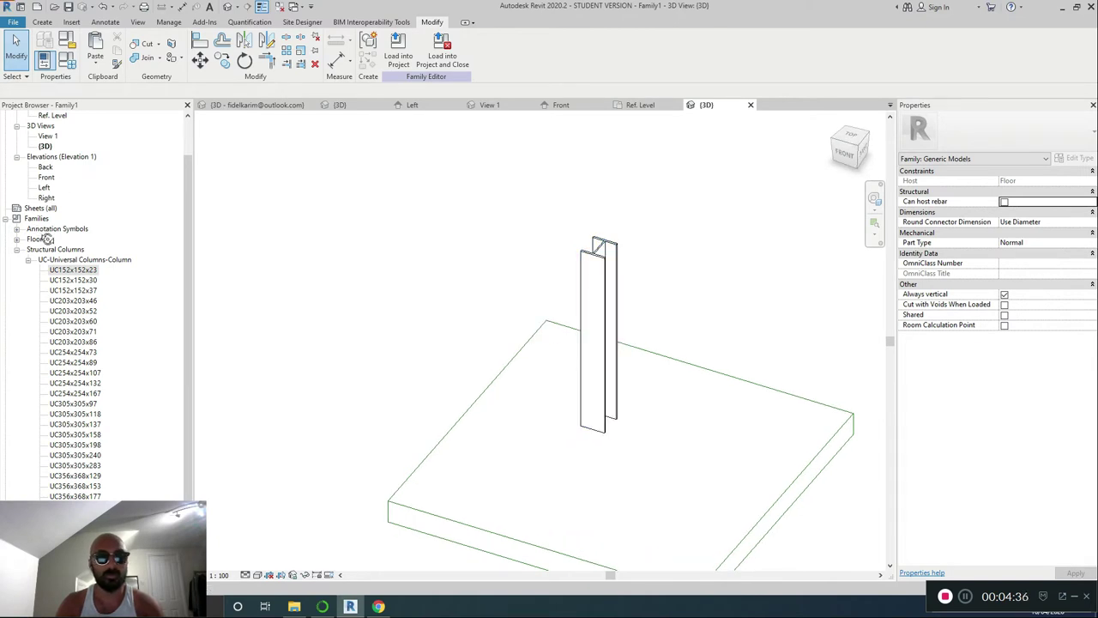
{"action": "left_click", "coordinate": [31, 262]}
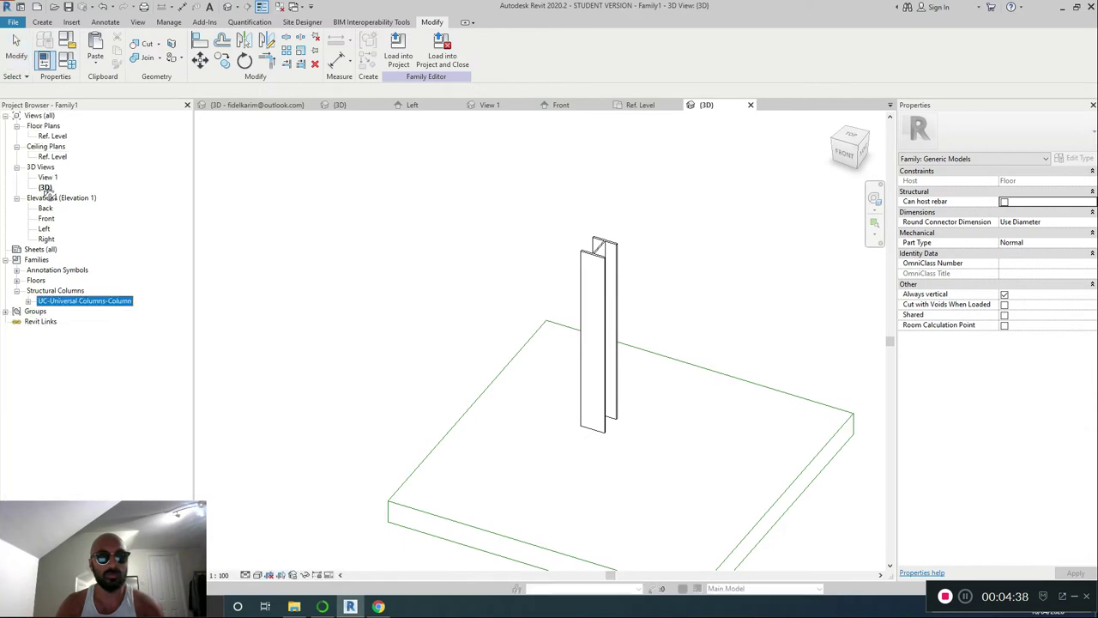
{"action": "double_click", "coordinate": [46, 218]}
{"action": "scroll", "coordinate": [538, 331], "scroll_direction": "up", "scroll_amount": 2}
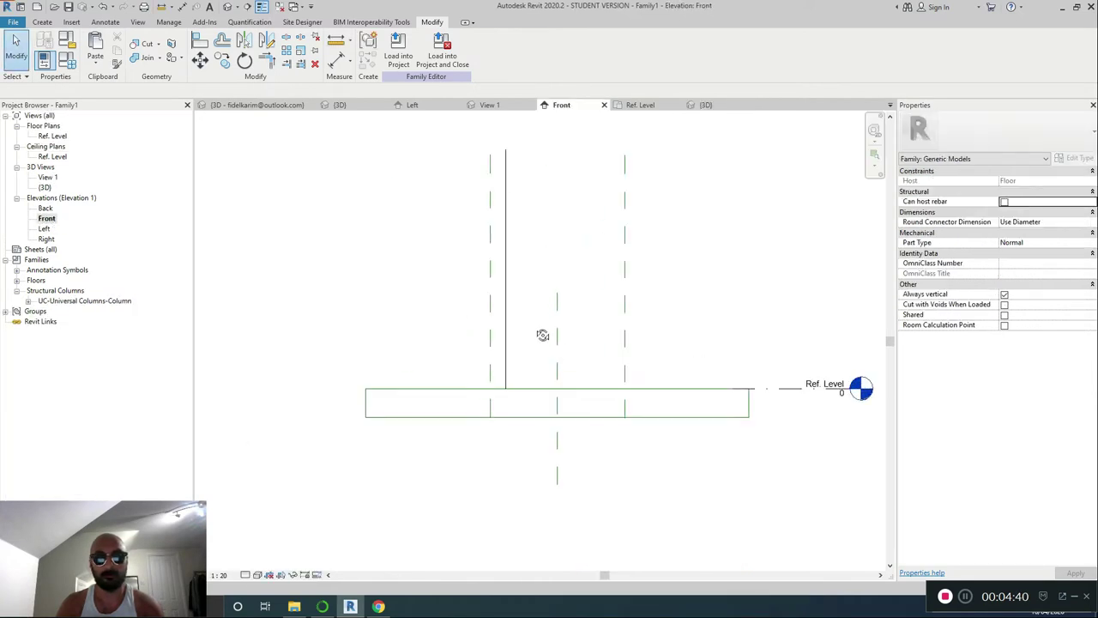
{"action": "left_click", "coordinate": [257, 574]}
{"action": "left_click", "coordinate": [262, 563]}
{"action": "scroll", "coordinate": [522, 233], "scroll_direction": "up", "scroll_amount": 4}
{"action": "scroll", "coordinate": [675, 223], "scroll_direction": "down", "scroll_amount": 2}
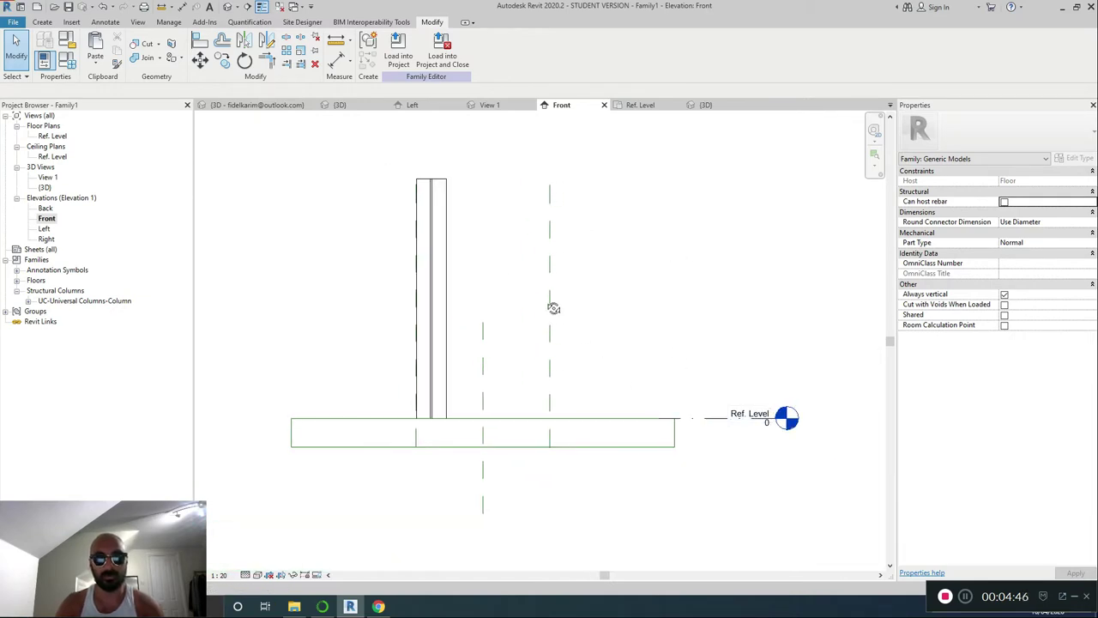
Draw a horizontal reference plane across the column above Ref. Level with RP.
{"action": "left_click", "coordinate": [551, 300]}
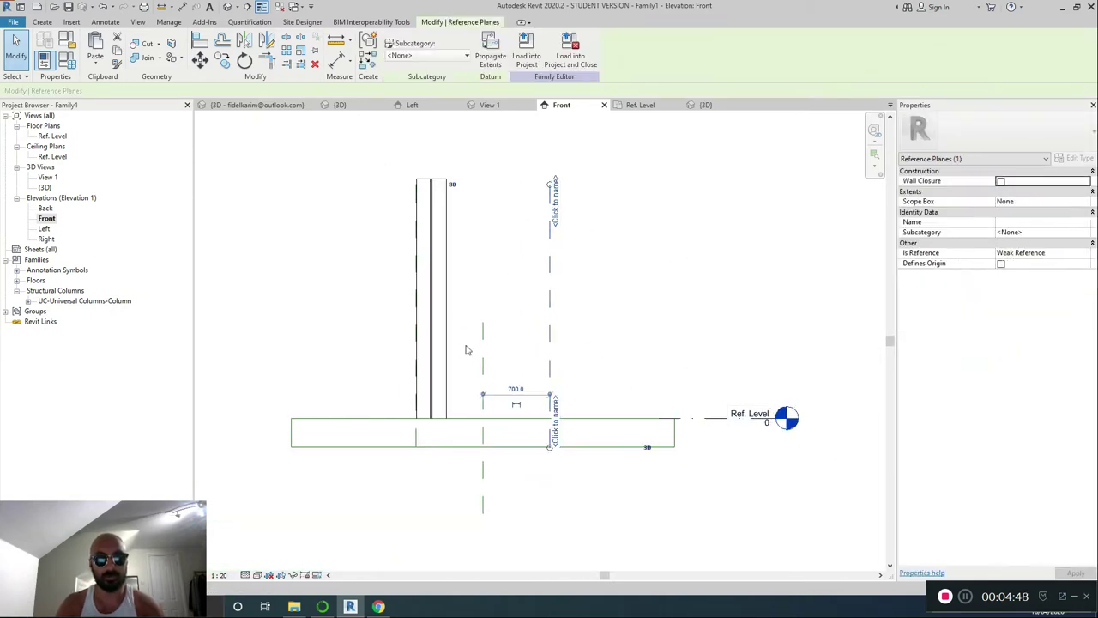
{"action": "key", "text": "r"}
{"action": "key", "text": "p"}
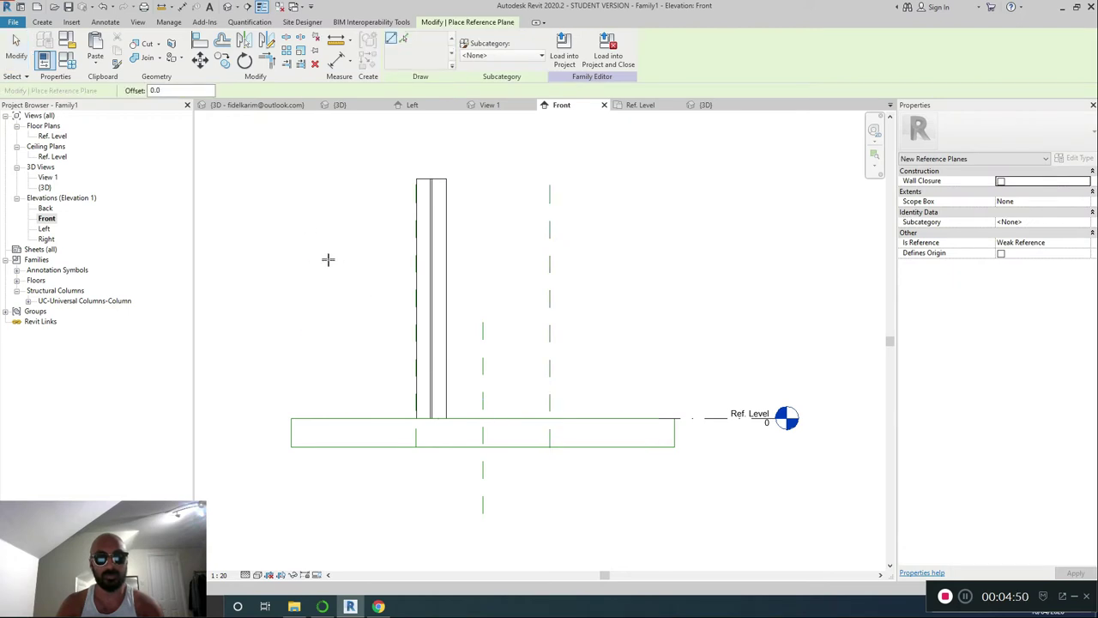
{"action": "left_click", "coordinate": [335, 265]}
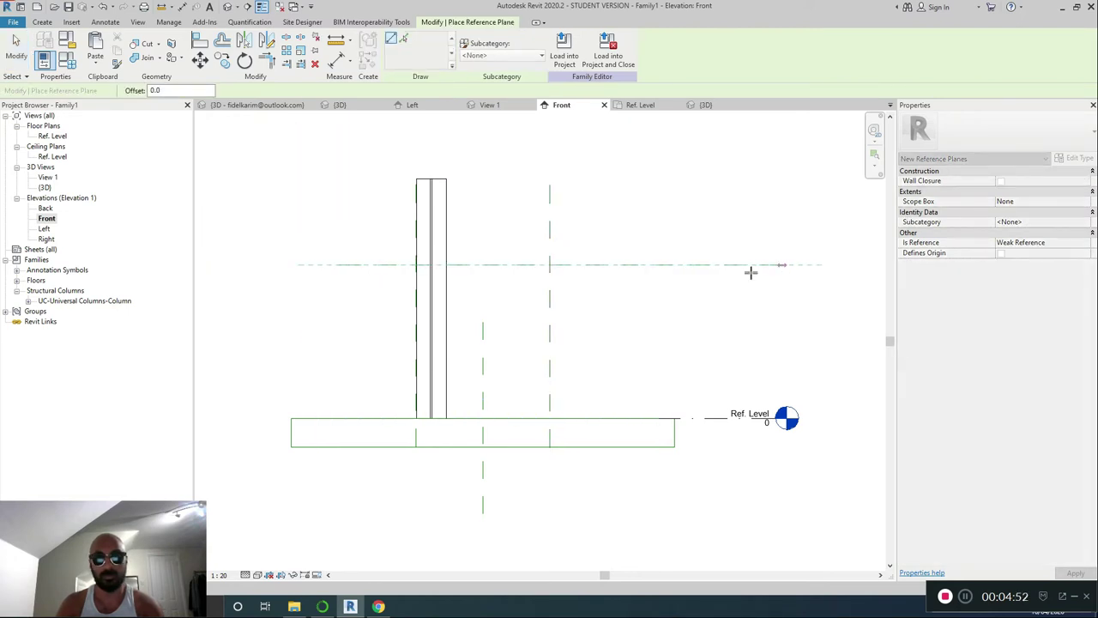
{"action": "left_click", "coordinate": [728, 265]}
{"action": "key", "text": "Escape"}
{"action": "key", "text": "Escape"}
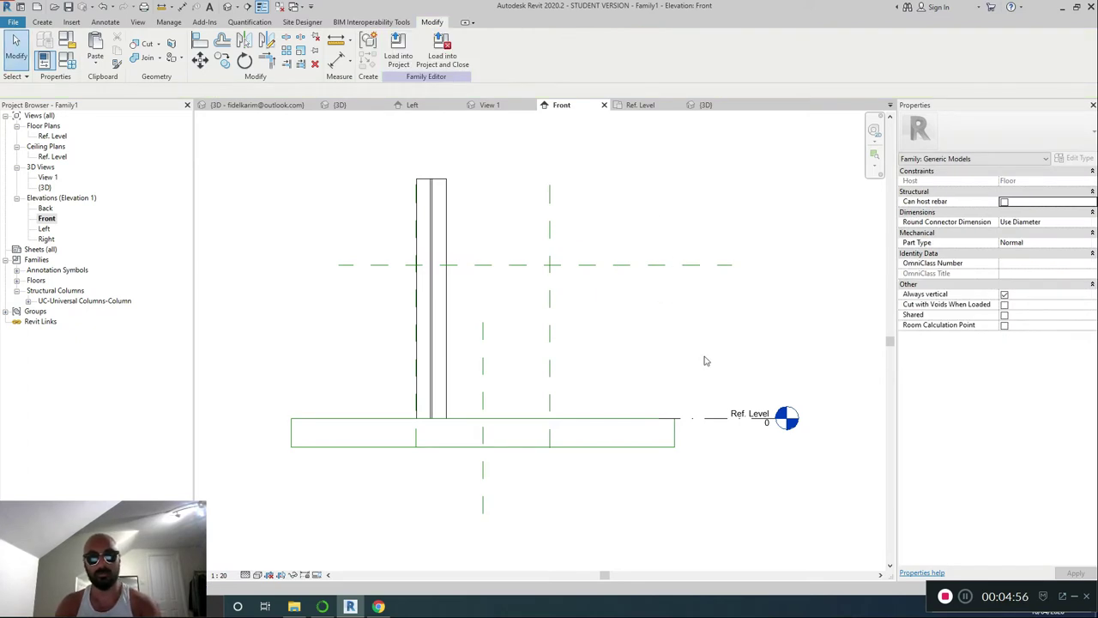
Dimension the new plane 1600 from Ref. Level and label it with a Height parameter.
{"action": "key", "text": "d"}
{"action": "key", "text": "i"}
{"action": "left_click", "coordinate": [710, 426]}
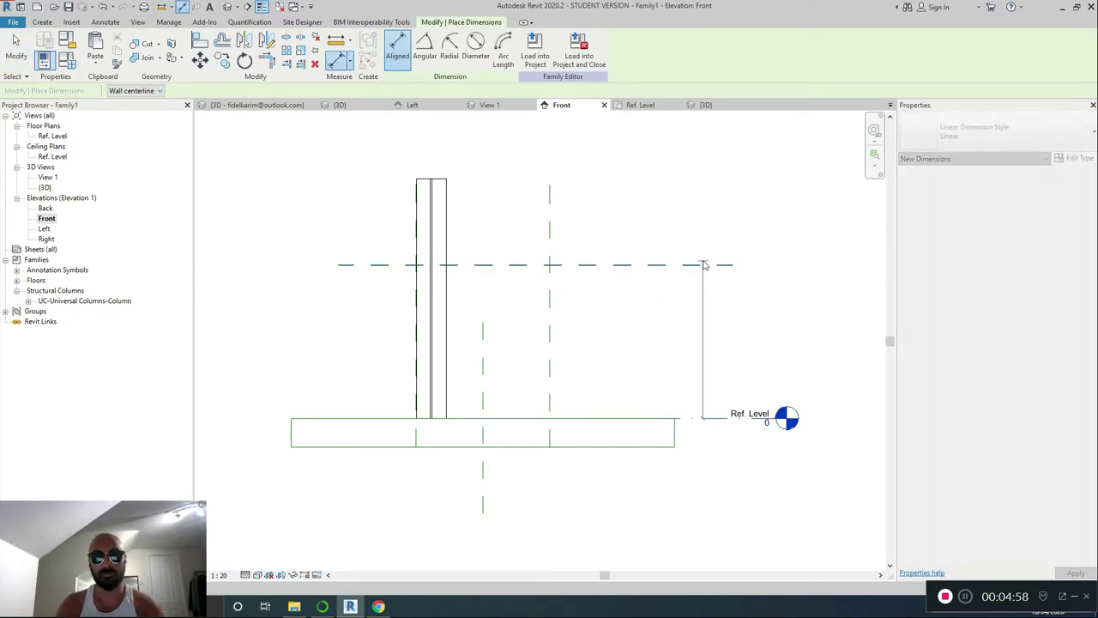
{"action": "left_click", "coordinate": [715, 264]}
{"action": "left_click", "coordinate": [717, 305]}
{"action": "key", "text": "Escape"}
{"action": "left_click", "coordinate": [714, 330]}
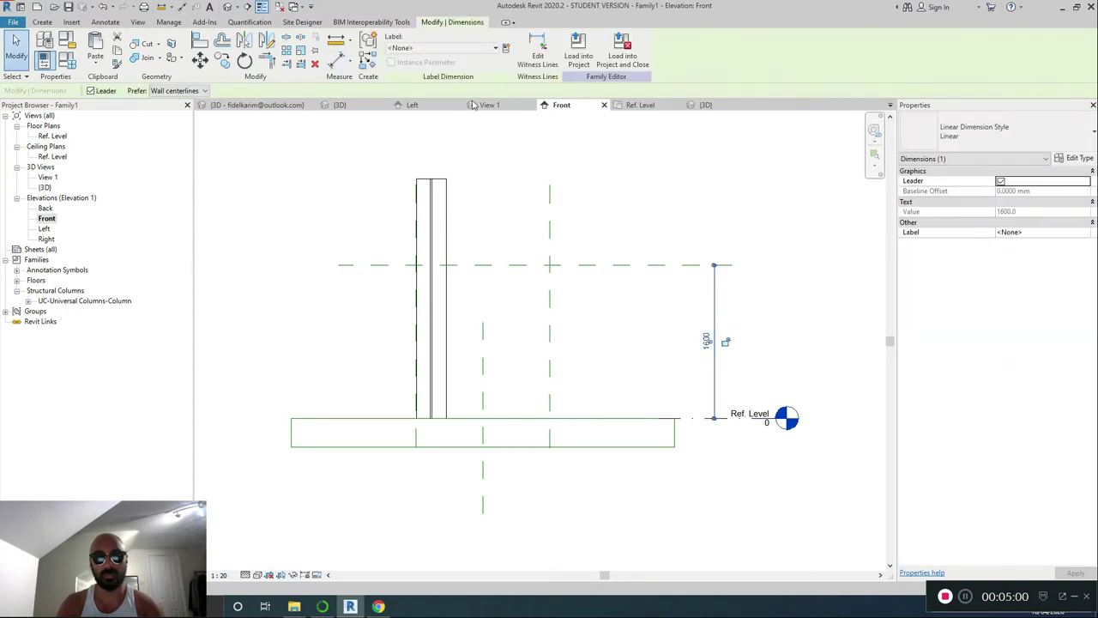
{"action": "left_click", "coordinate": [514, 48]}
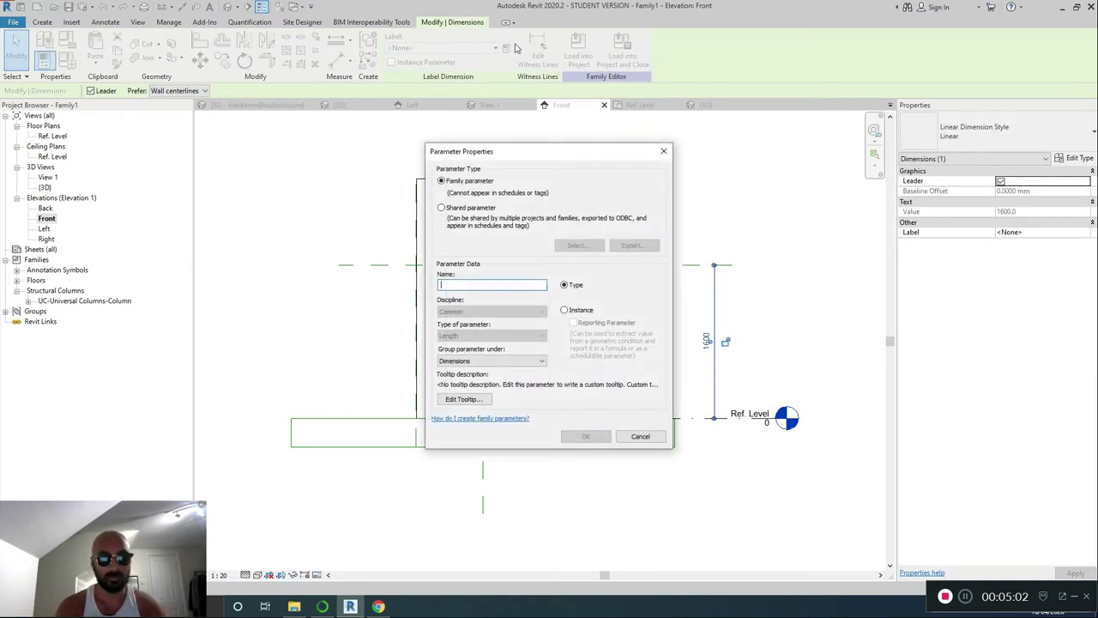
{"action": "type", "text": "Height"}
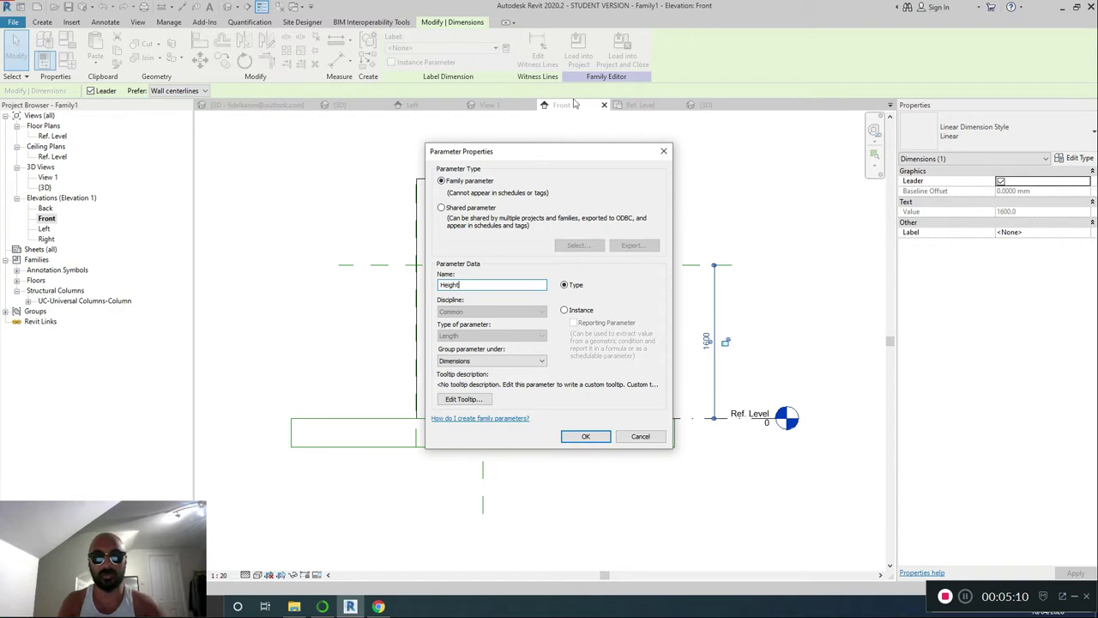
{"action": "left_click", "coordinate": [605, 441]}
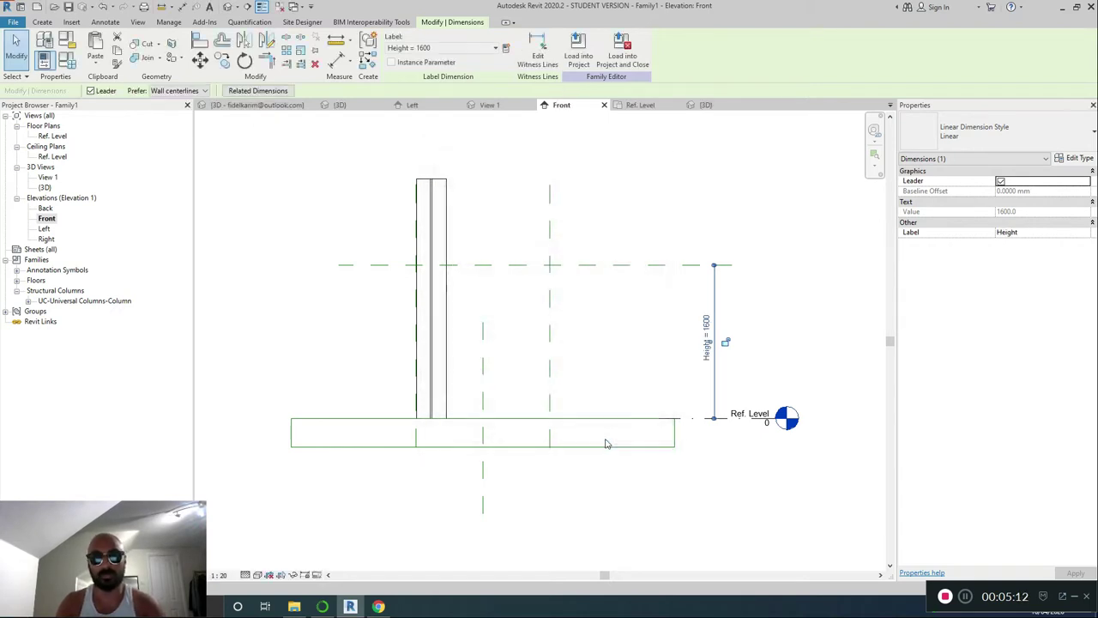
{"action": "left_click", "coordinate": [615, 317]}
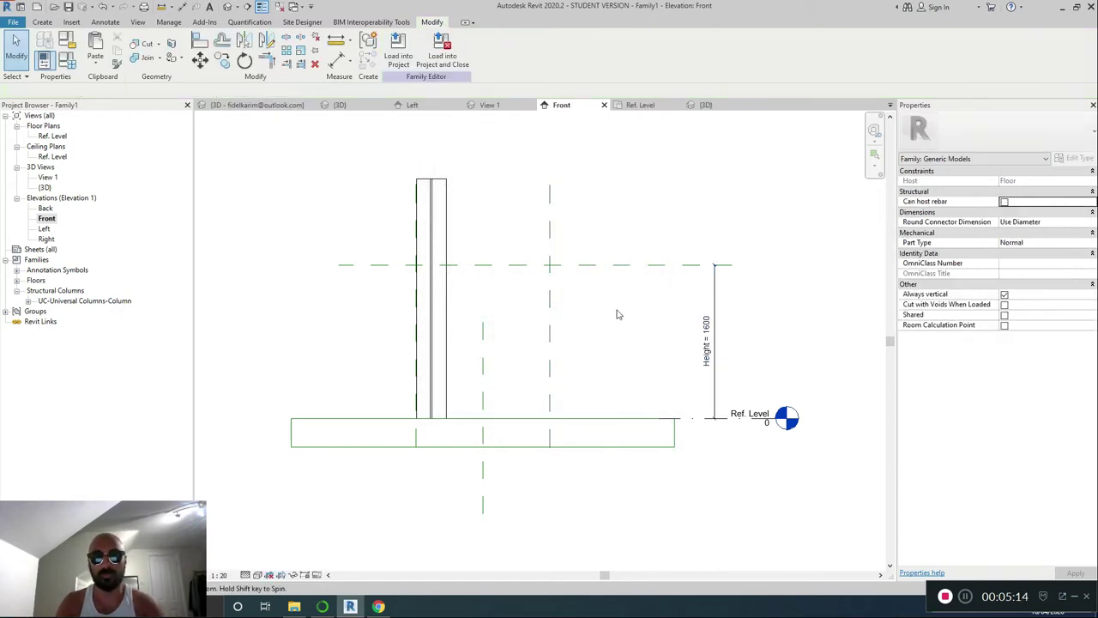
Select the structural column and associate its Top Offset with the Height family parameter.
{"action": "middle_click_drag", "start_coordinate": [616, 317], "coordinate": [627, 308]}
{"action": "left_click", "coordinate": [461, 193]}
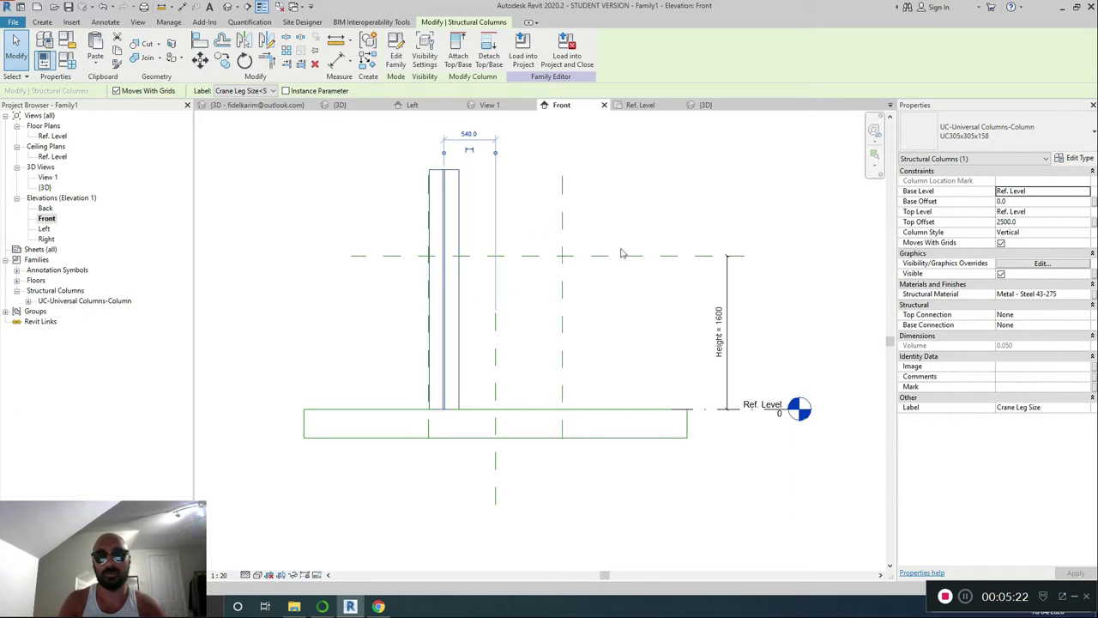
{"action": "left_click", "coordinate": [666, 256]}
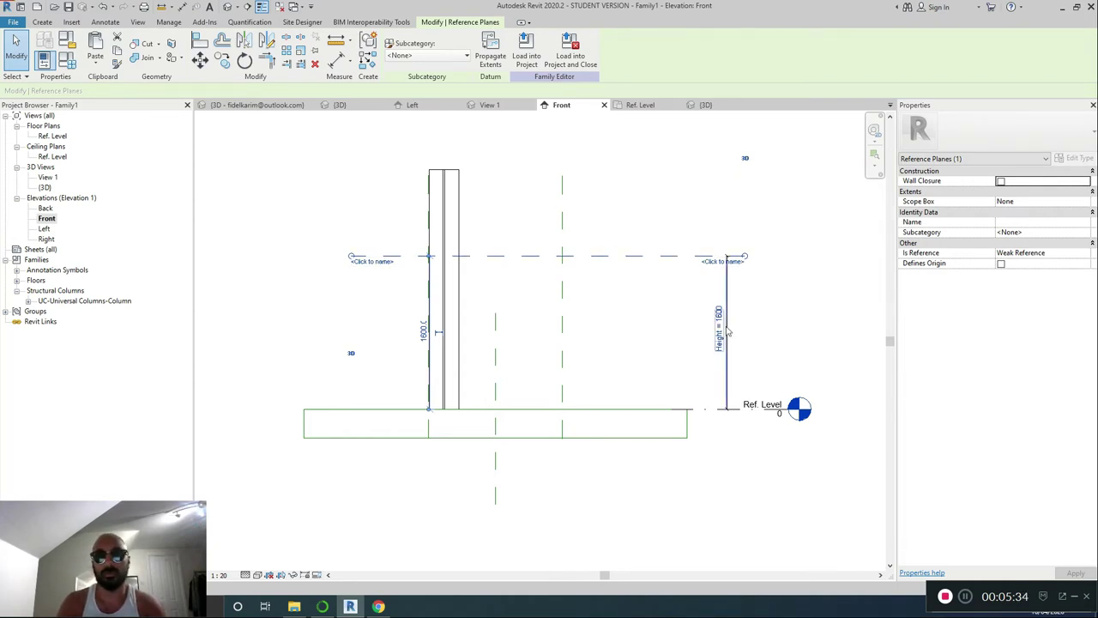
{"action": "left_click", "coordinate": [470, 290]}
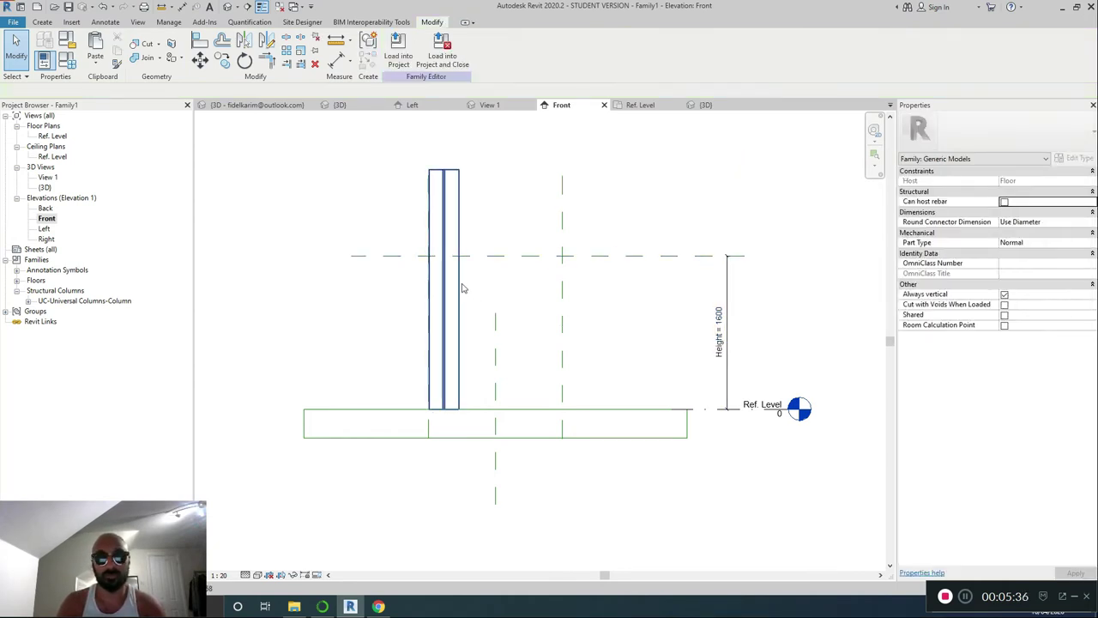
{"action": "left_click", "coordinate": [462, 289]}
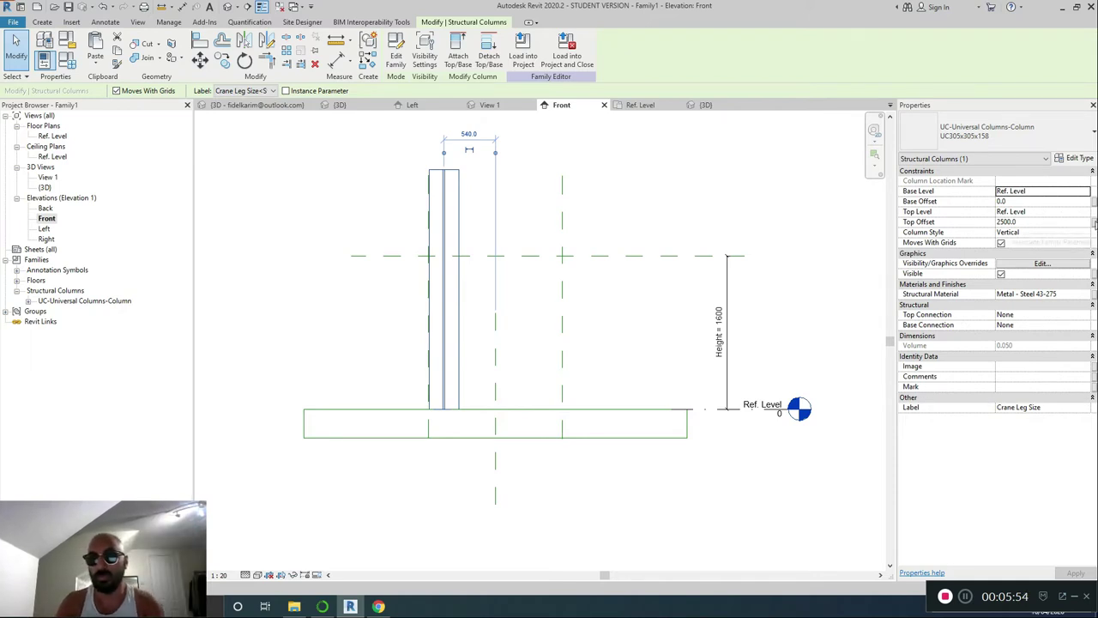
{"action": "left_click", "coordinate": [1094, 221]}
{"action": "left_click", "coordinate": [501, 283]}
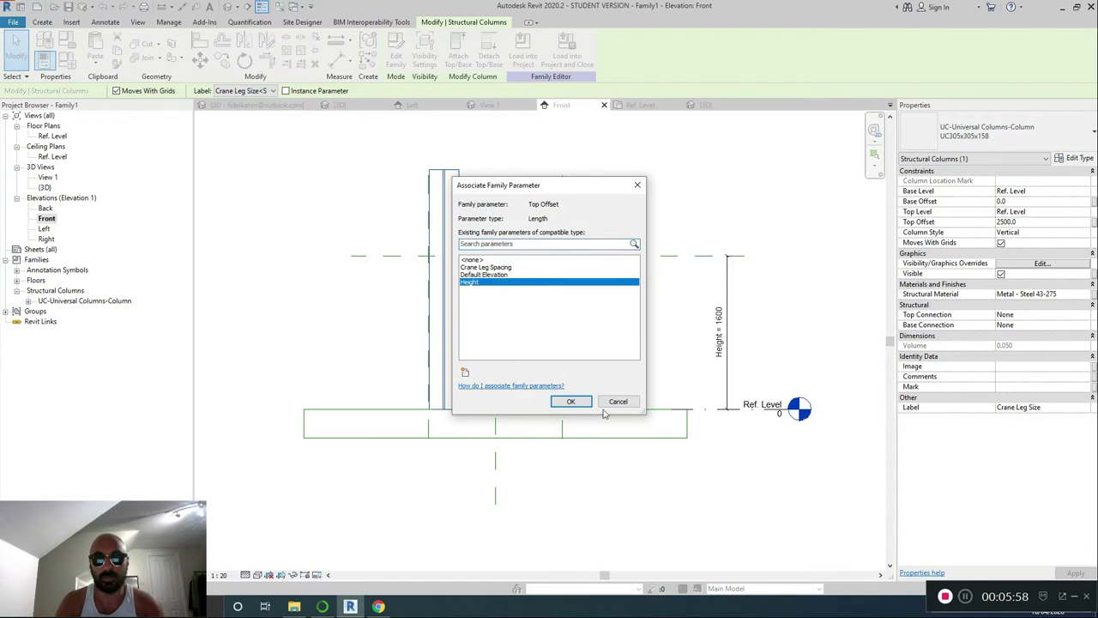
{"action": "left_click", "coordinate": [571, 401]}
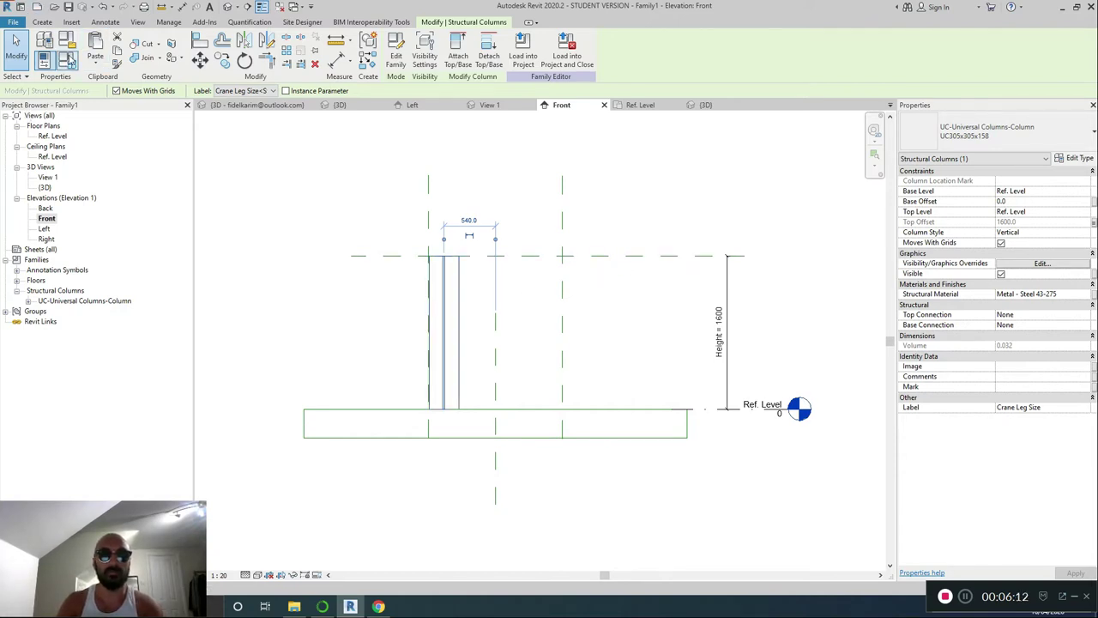
Change Height to 20000 in Family Types, then zoom and pan to see the tall column.
{"action": "left_click", "coordinate": [67, 59]}
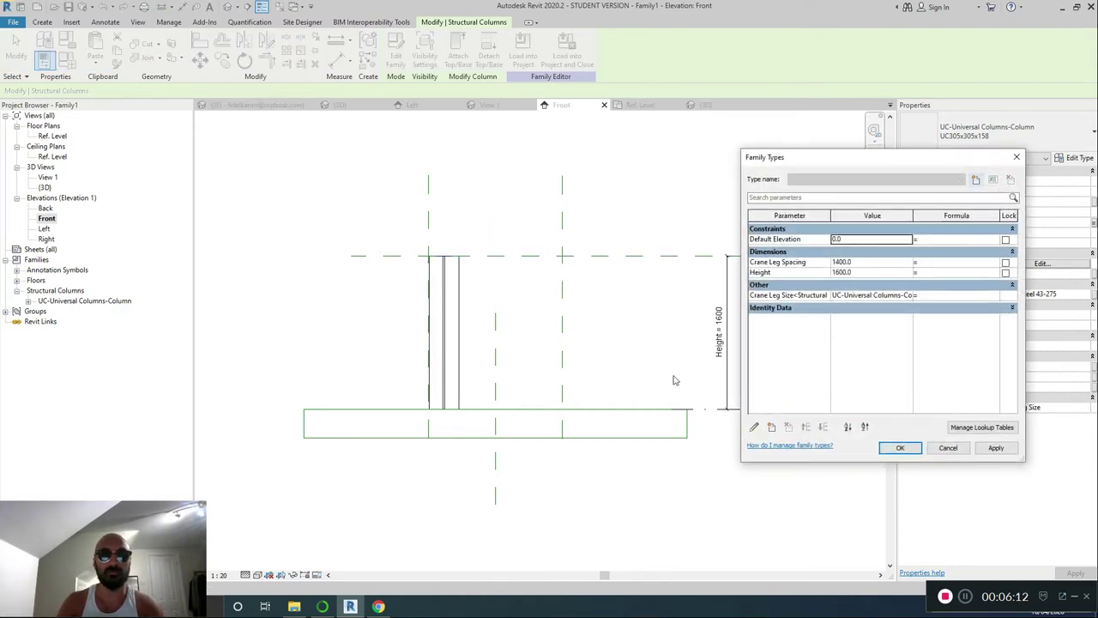
{"action": "left_click", "coordinate": [884, 272]}
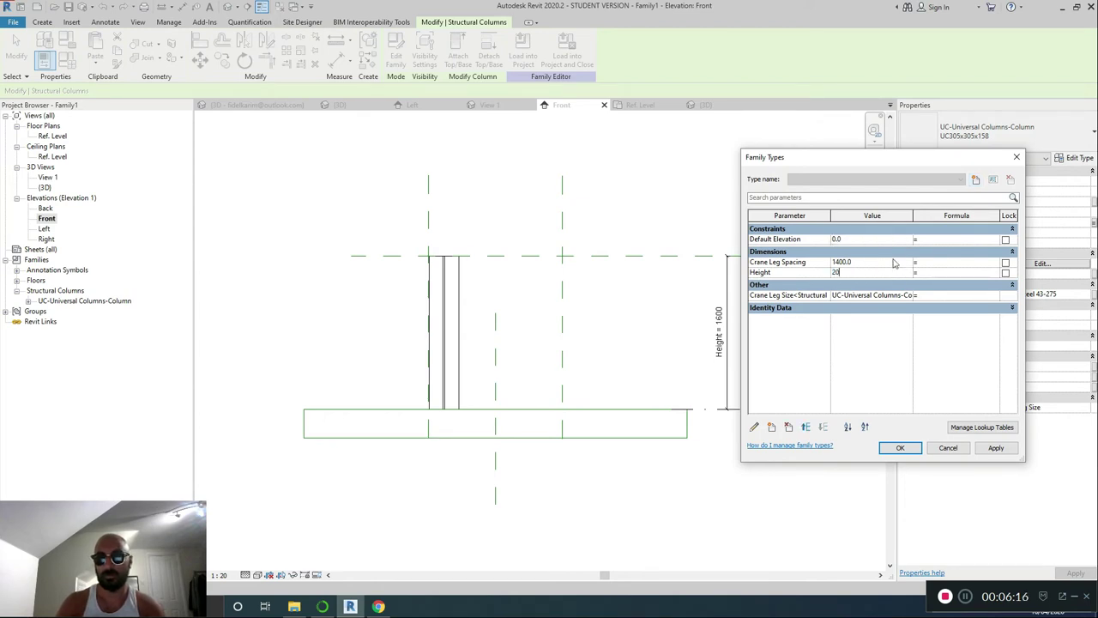
{"action": "left_click", "coordinate": [994, 448]}
{"action": "left_click", "coordinate": [900, 447]}
{"action": "left_click", "coordinate": [592, 463]}
{"action": "scroll", "coordinate": [571, 435], "scroll_direction": "down", "scroll_amount": 5}
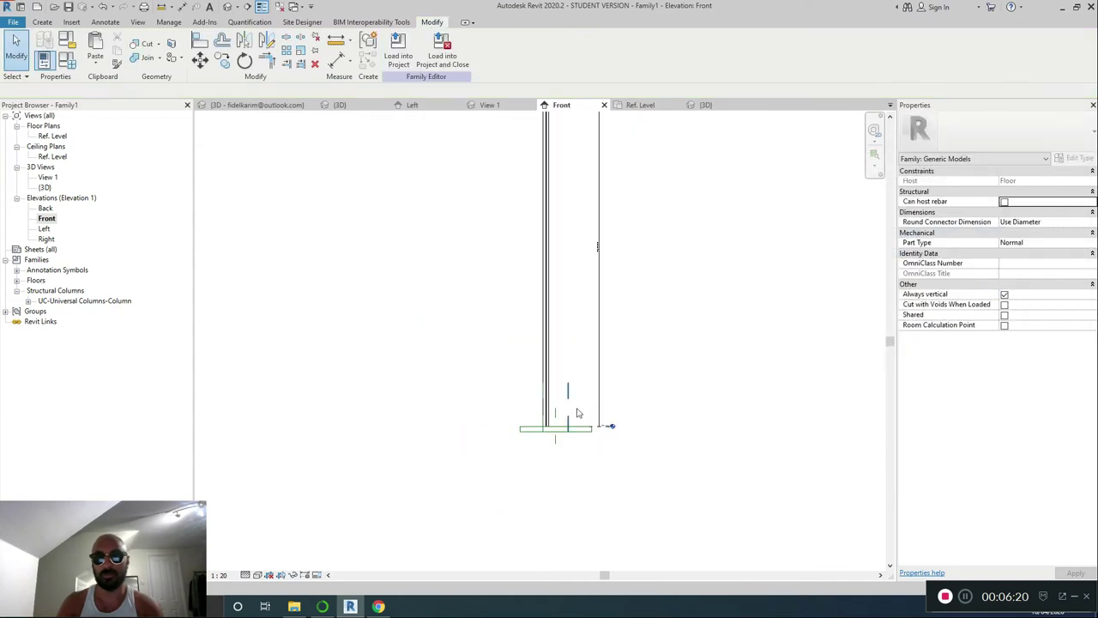
{"action": "scroll", "coordinate": [517, 387], "scroll_direction": "up", "scroll_amount": 4}
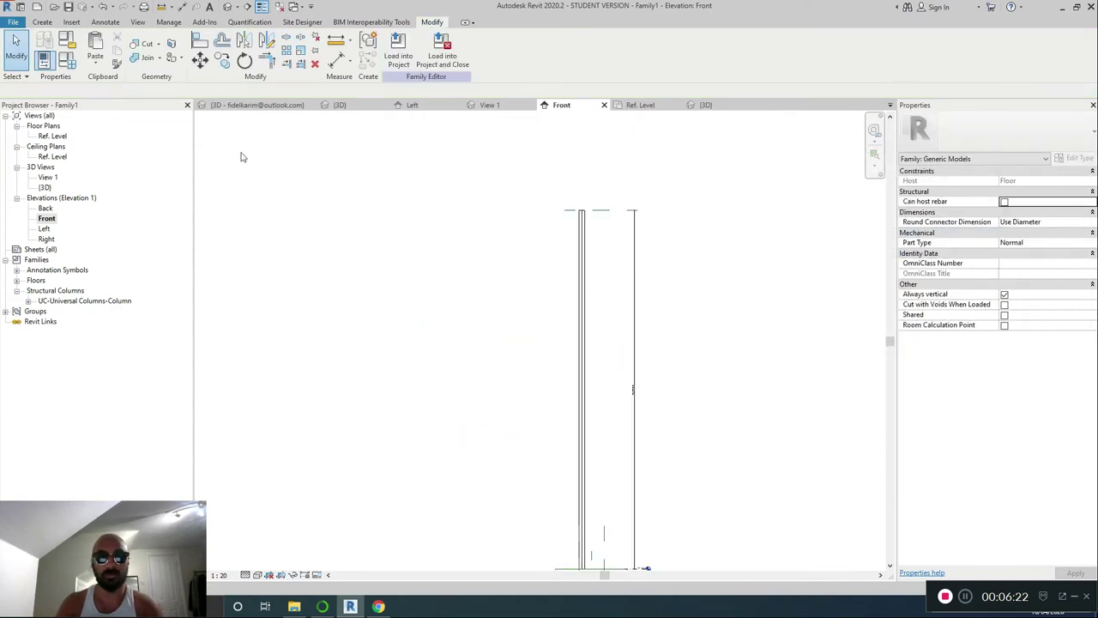
{"action": "middle_click_drag", "start_coordinate": [493, 295], "coordinate": [429, 172]}
{"action": "scroll", "coordinate": [454, 269], "scroll_direction": "down", "scroll_amount": 1}
{"action": "scroll", "coordinate": [444, 299], "scroll_direction": "up", "scroll_amount": 2}
{"action": "scroll", "coordinate": [444, 324], "scroll_direction": "up", "scroll_amount": 1}
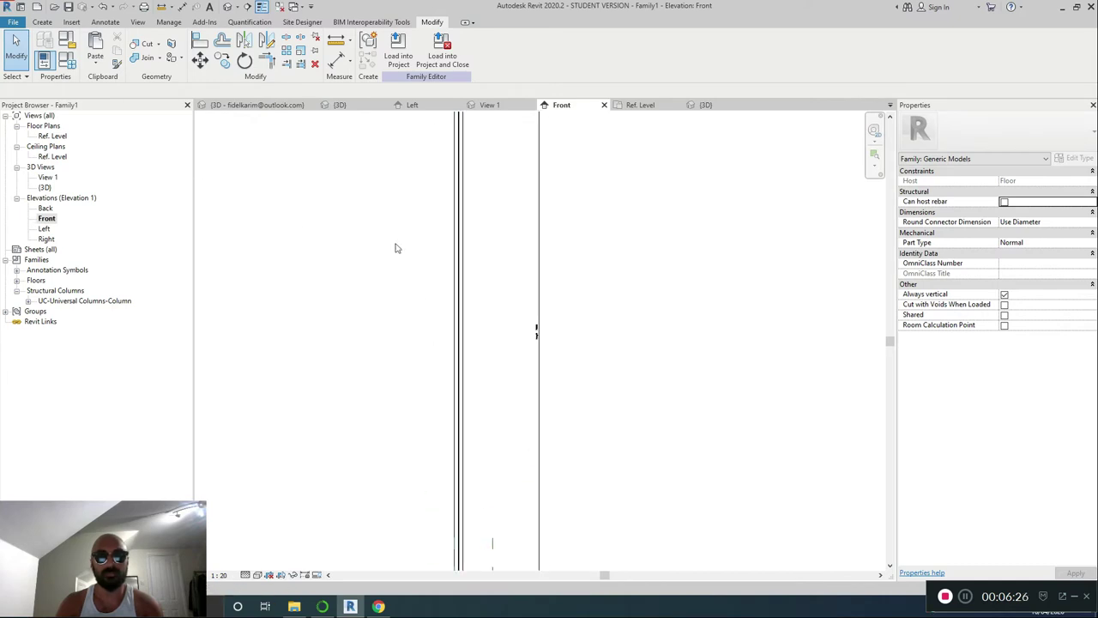
In the Ref. Level plan, copy the column to the right and below positions.
{"action": "double_click", "coordinate": [52, 136]}
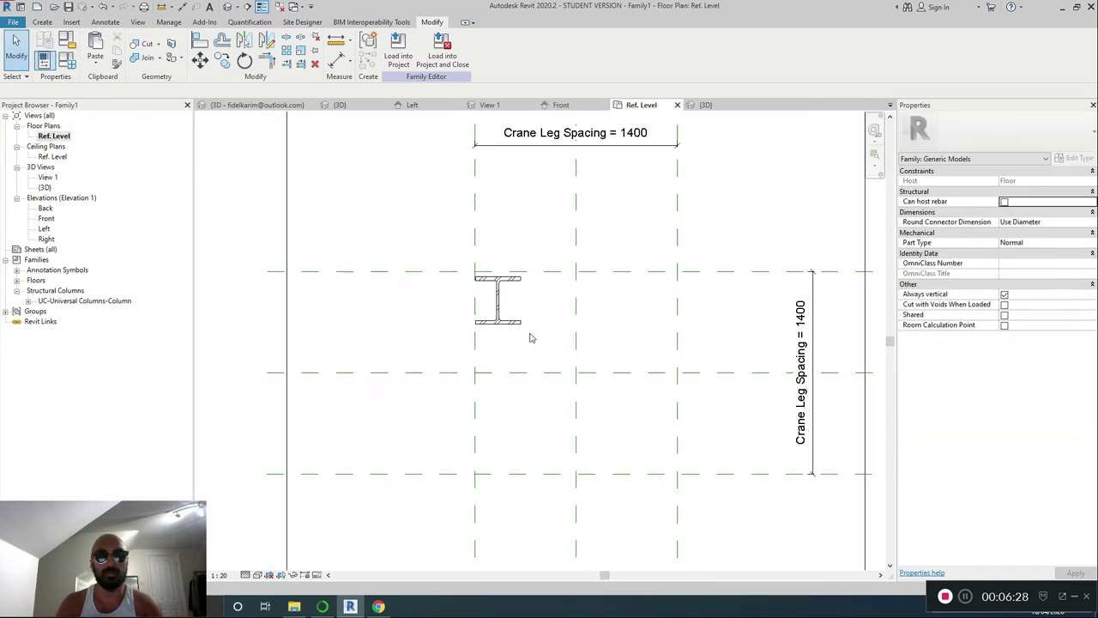
{"action": "left_click", "coordinate": [505, 302]}
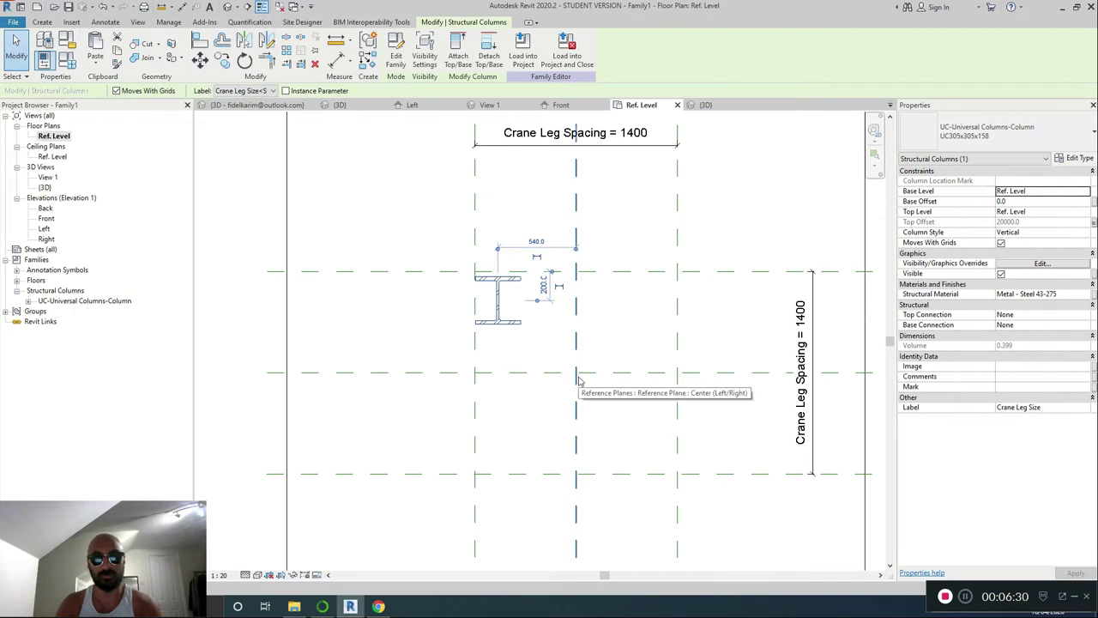
{"action": "left_click", "coordinate": [513, 343]}
{"action": "left_click", "coordinate": [495, 314]}
{"action": "left_click_drag", "start_coordinate": [495, 315], "coordinate": [638, 314], "text": "ctrl"}
{"action": "key", "text": "c"}
{"action": "key", "text": "o"}
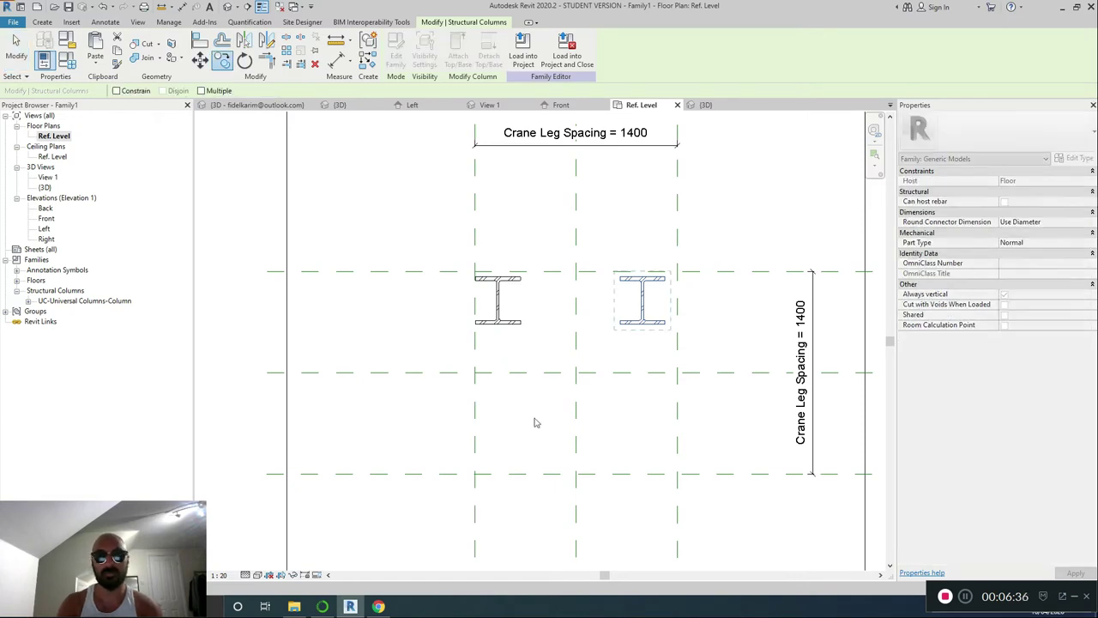
{"action": "left_click", "coordinate": [635, 322]}
{"action": "left_click", "coordinate": [635, 440]}
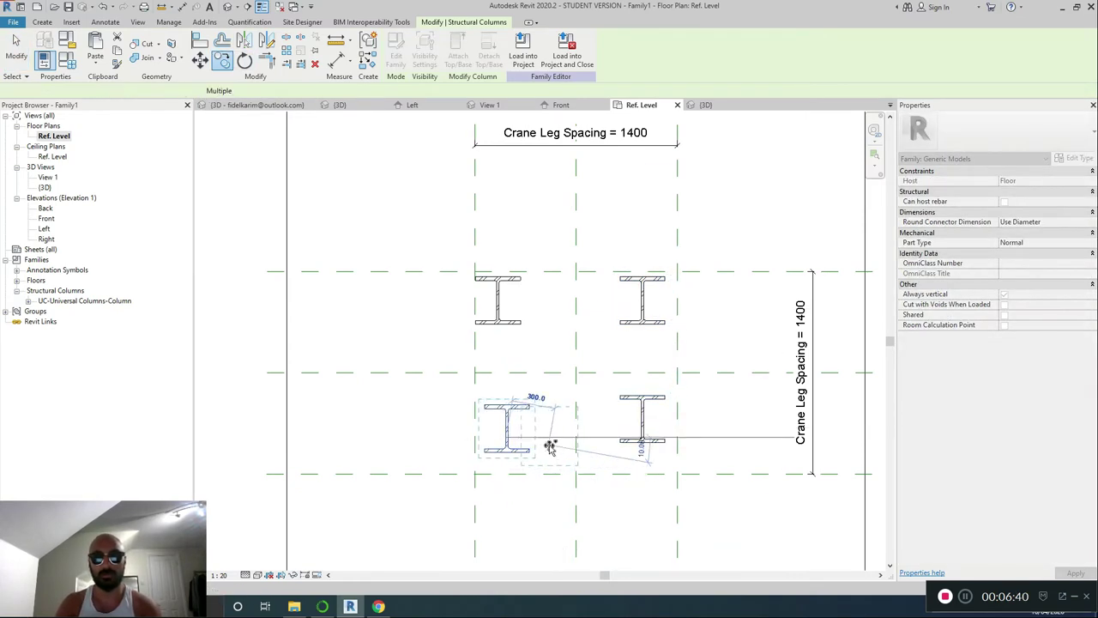
{"action": "key", "text": "Escape"}
Align the left-hand columns to their horizontal and vertical reference planes.
{"action": "key", "text": "a"}
{"action": "key", "text": "l"}
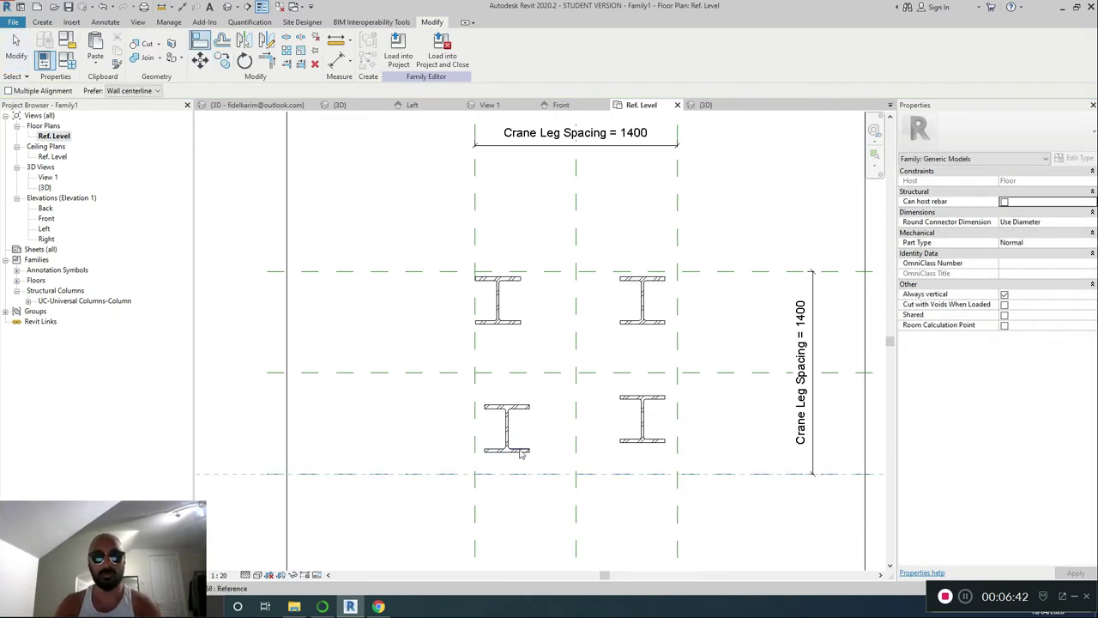
{"action": "left_click", "coordinate": [518, 442]}
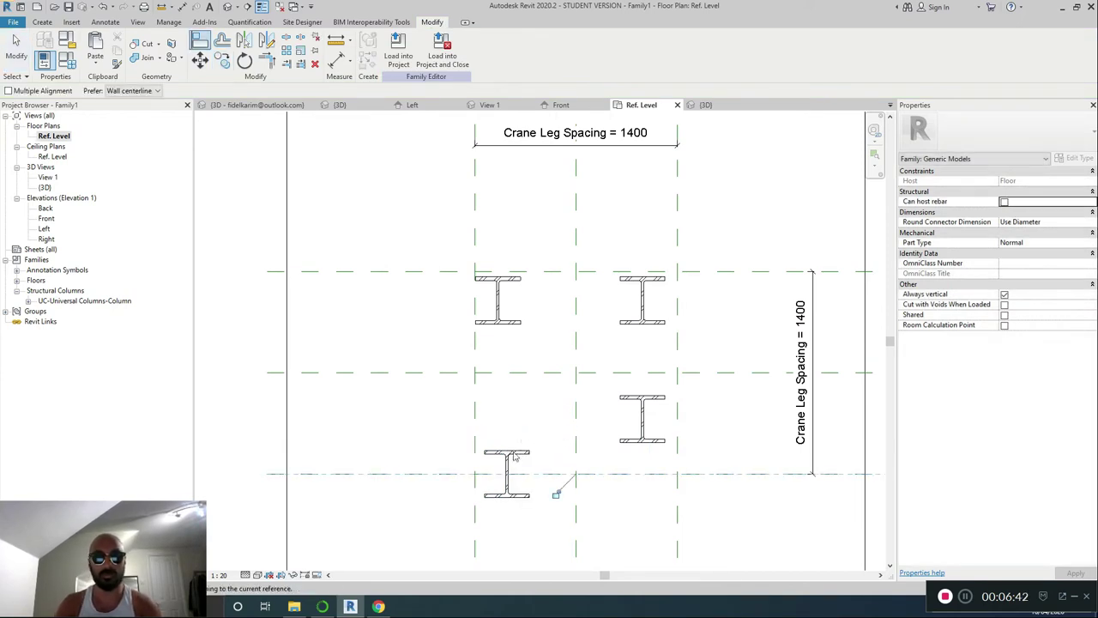
{"action": "left_click", "coordinate": [475, 412]}
{"action": "left_click", "coordinate": [508, 455]}
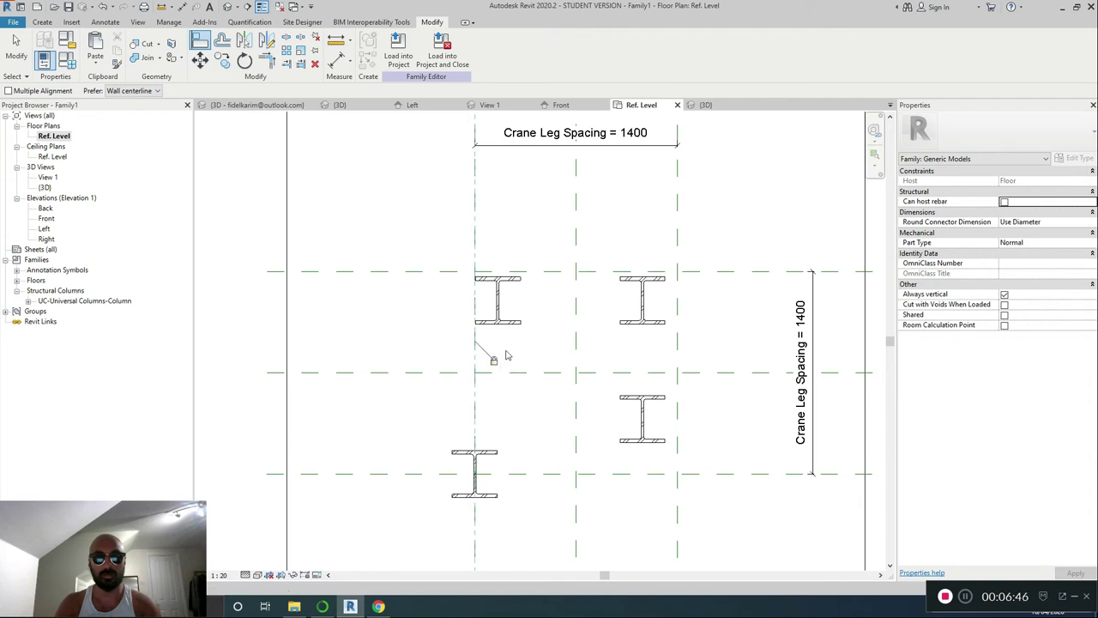
{"action": "left_click", "coordinate": [549, 272]}
{"action": "left_click", "coordinate": [520, 300]}
{"action": "left_click", "coordinate": [477, 336]}
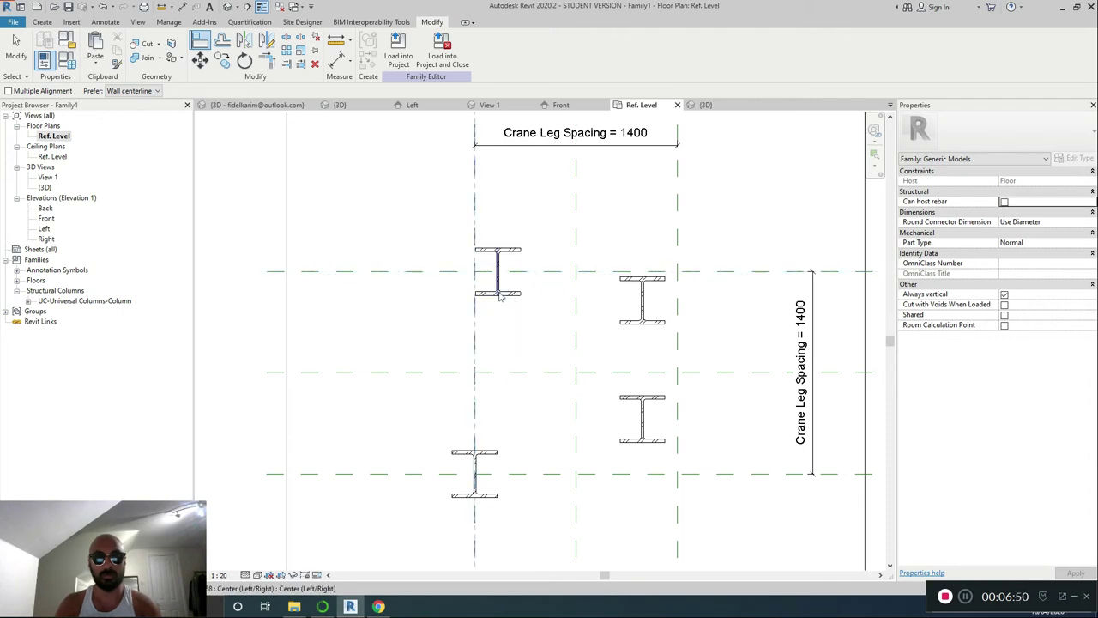
{"action": "left_click", "coordinate": [498, 291]}
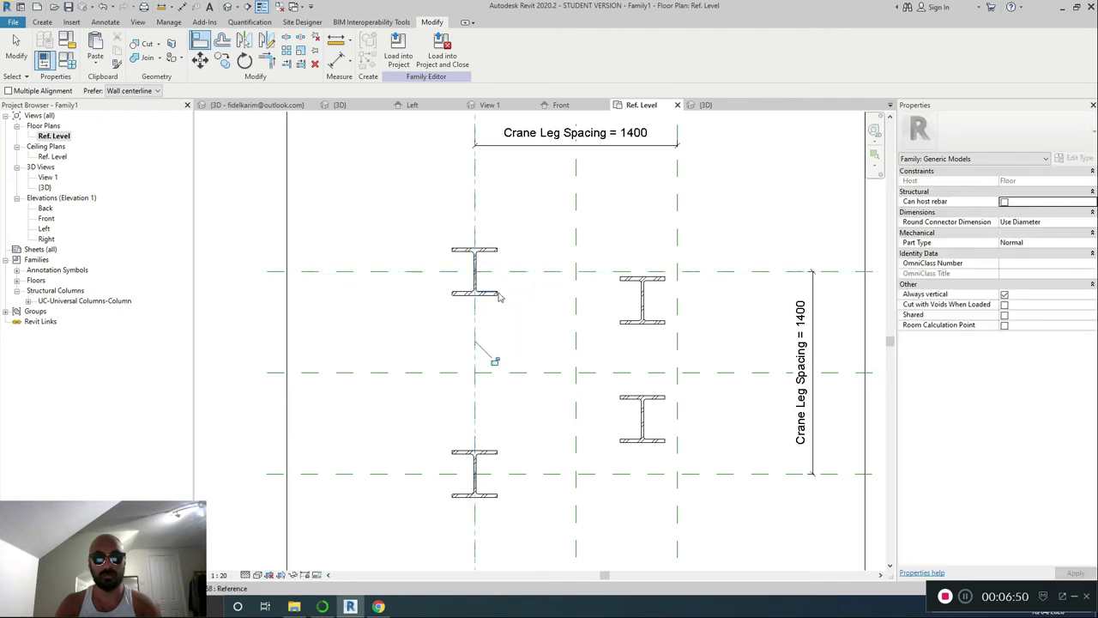
Align the right-hand columns to their reference planes, then view the family in 3D.
{"action": "left_click", "coordinate": [678, 208]}
{"action": "left_click", "coordinate": [636, 311]}
{"action": "left_click", "coordinate": [729, 272]}
{"action": "left_click", "coordinate": [693, 310]}
{"action": "left_click", "coordinate": [678, 433]}
{"action": "left_click", "coordinate": [643, 420]}
{"action": "scroll", "coordinate": [695, 369], "scroll_direction": "up", "scroll_amount": 3}
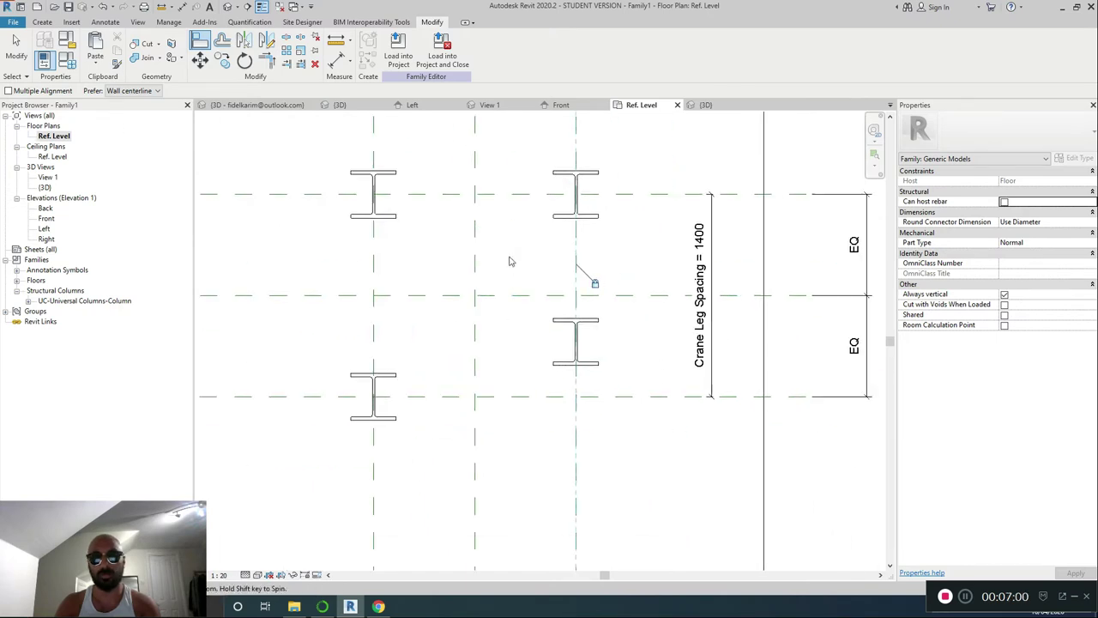
{"action": "left_click", "coordinate": [648, 426]}
{"action": "left_click", "coordinate": [528, 330]}
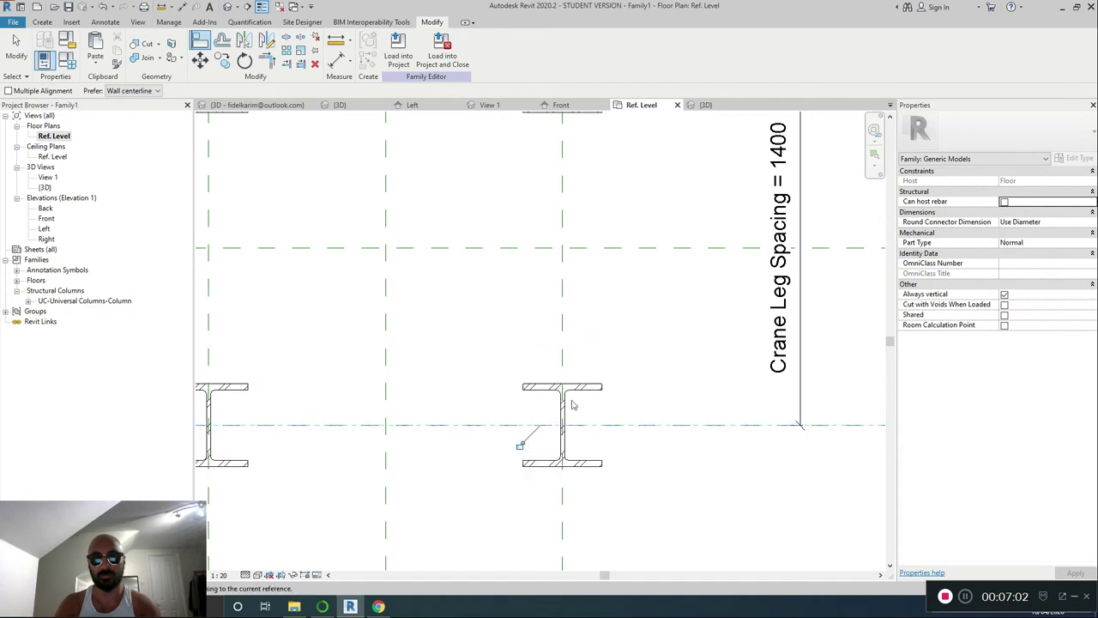
{"action": "key", "text": "Escape"}
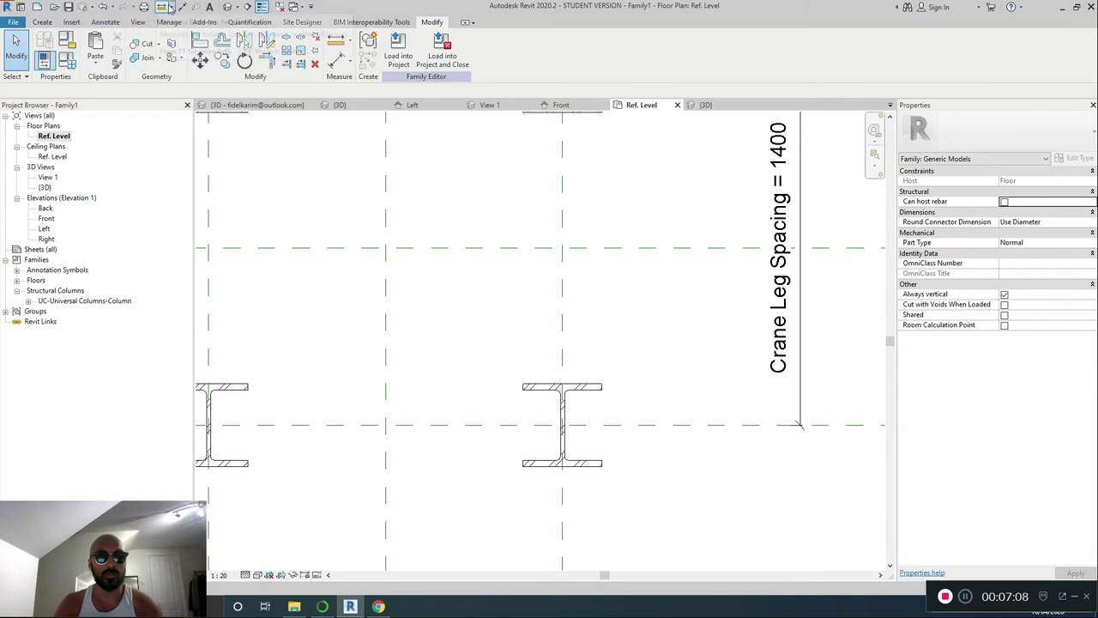
{"action": "left_click", "coordinate": [227, 6]}
In Family Types, set Height to 18000 and Crane Leg Spacing to 2000.
{"action": "scroll", "coordinate": [413, 358], "scroll_direction": "down", "scroll_amount": 2}
{"action": "scroll", "coordinate": [429, 386], "scroll_direction": "up", "scroll_amount": 2}
{"action": "middle_click_drag", "start_coordinate": [485, 429], "coordinate": [670, 275]}
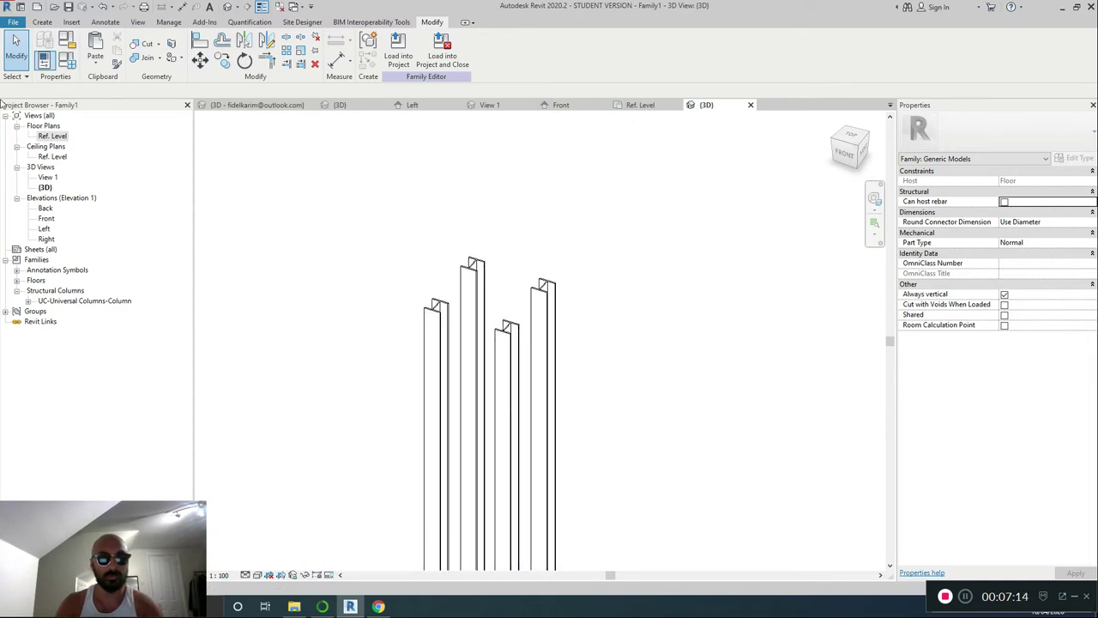
{"action": "left_click", "coordinate": [67, 59]}
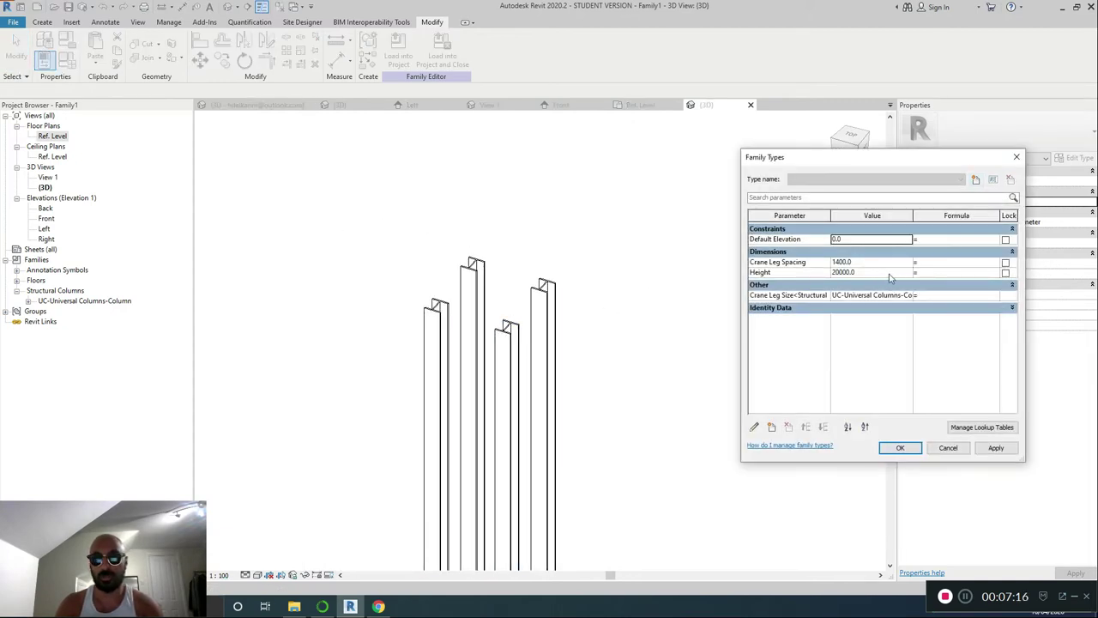
{"action": "left_click", "coordinate": [889, 273]}
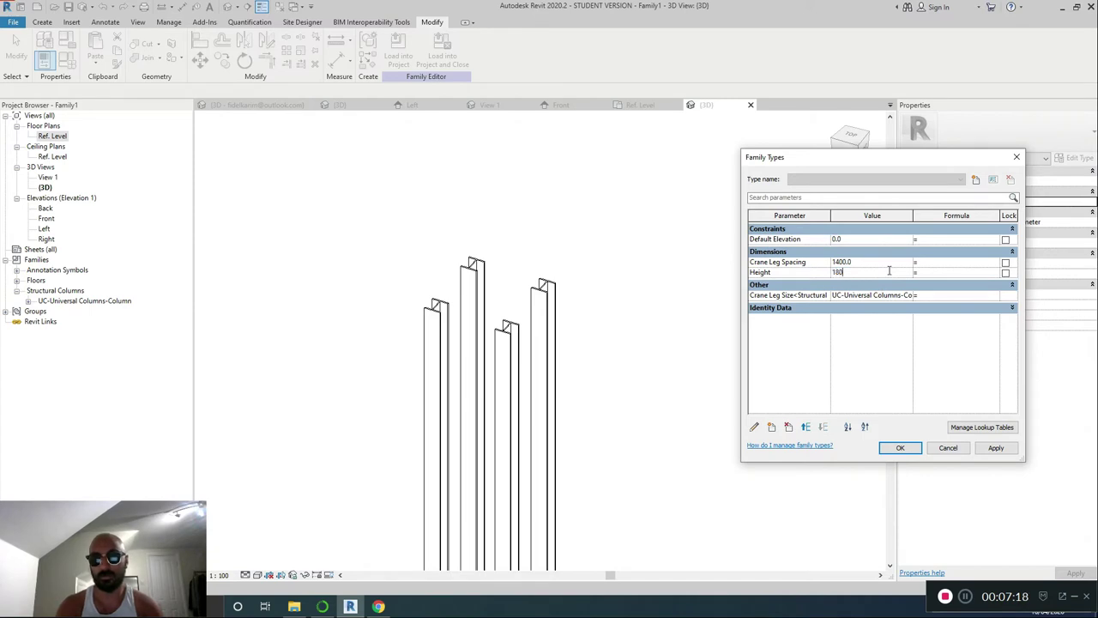
{"action": "left_click", "coordinate": [998, 448]}
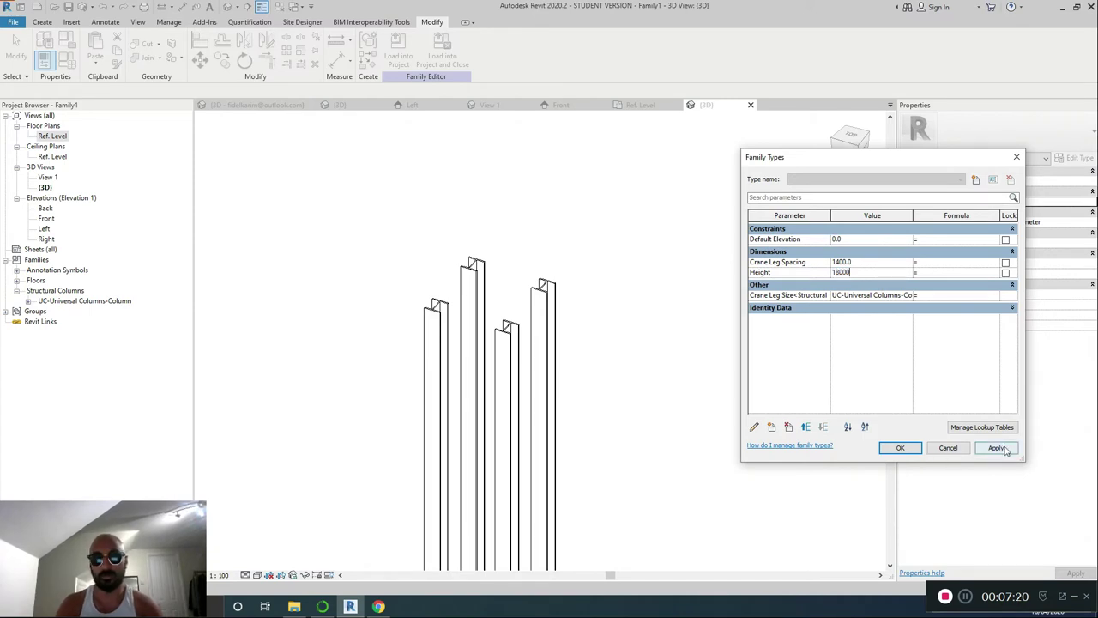
{"action": "left_click", "coordinate": [863, 263]}
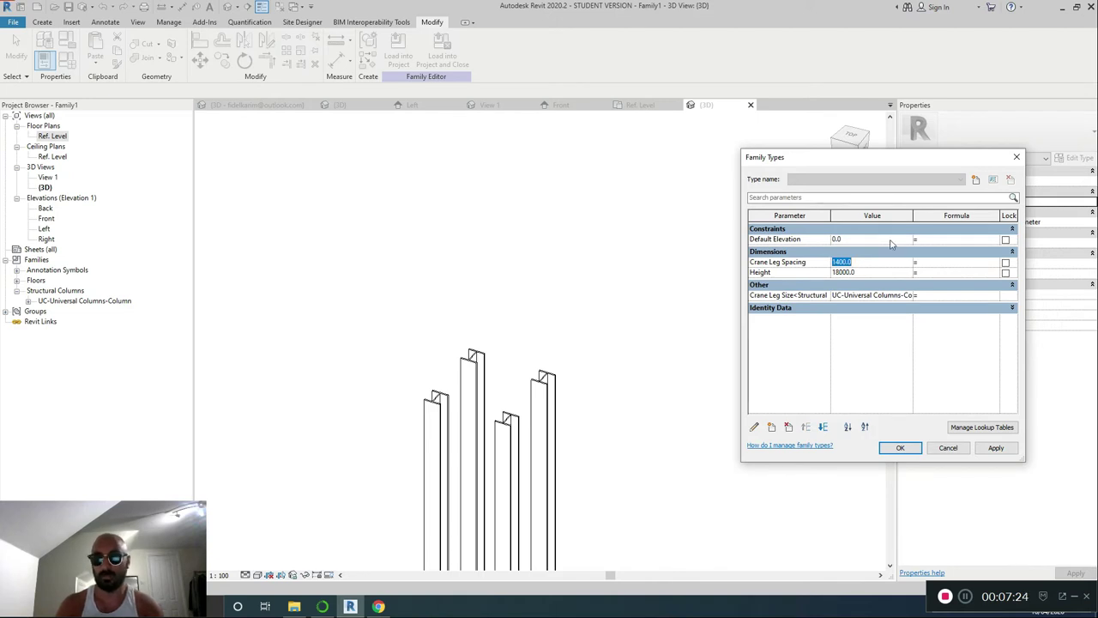
{"action": "type", "text": "2000"}
{"action": "left_click", "coordinate": [996, 448]}
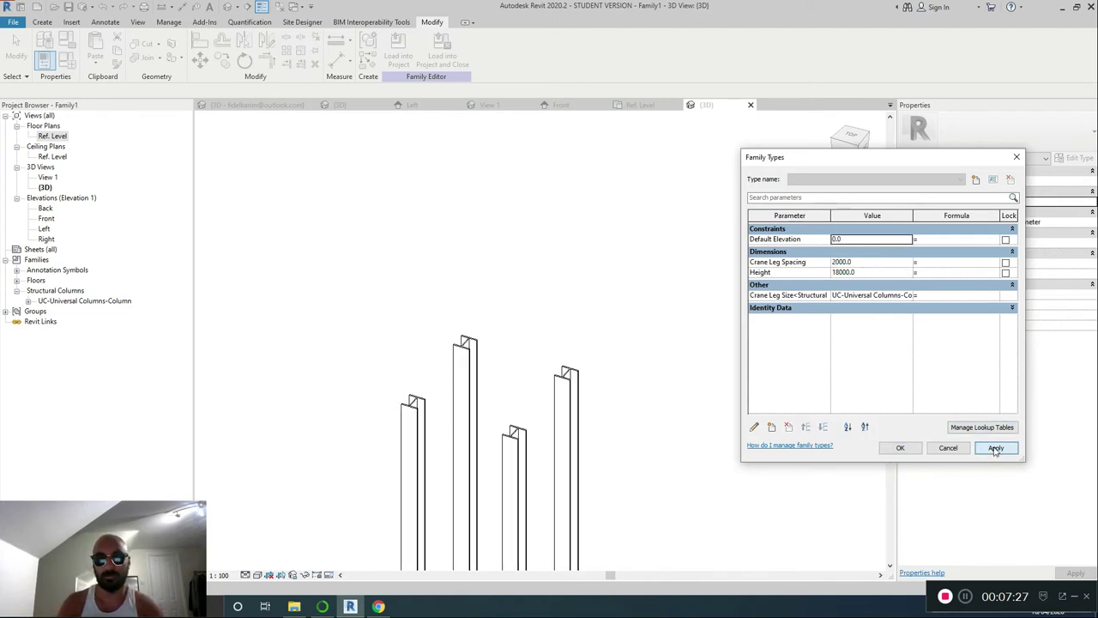
Try different Crane Leg Size sections, apply the final choice, and orbit to review.
{"action": "left_click", "coordinate": [892, 295]}
{"action": "left_click", "coordinate": [923, 310]}
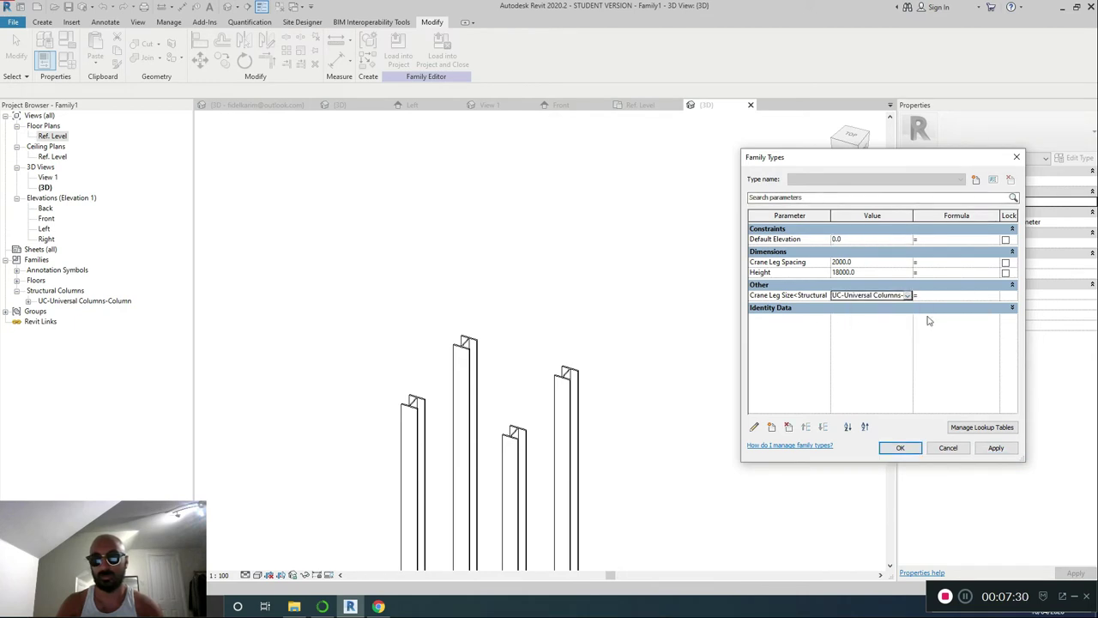
{"action": "left_click", "coordinate": [993, 447]}
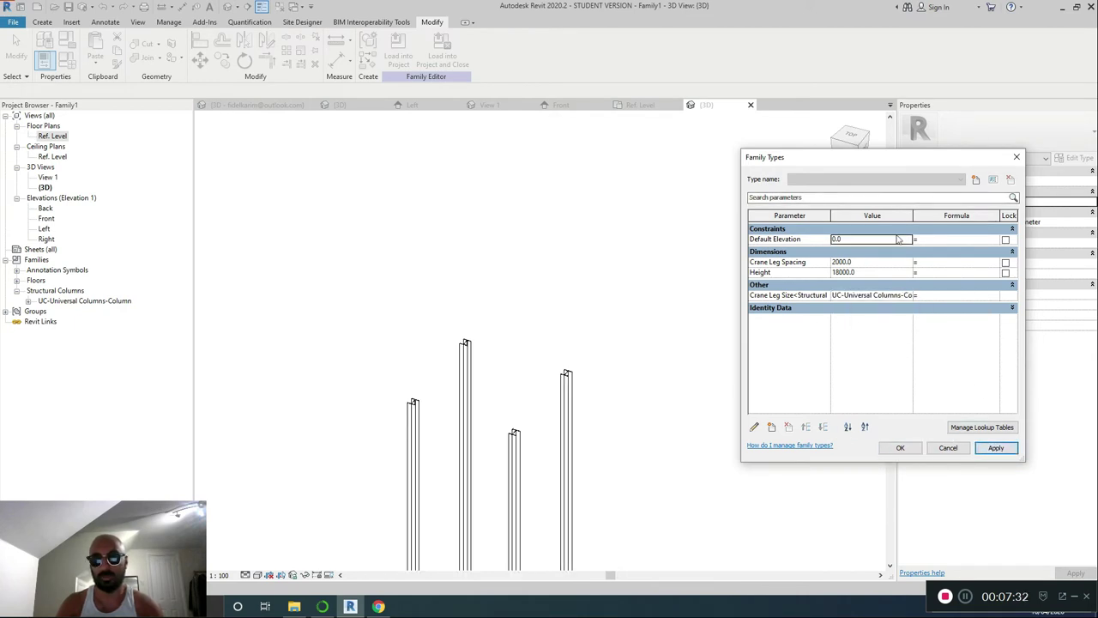
{"action": "left_click", "coordinate": [893, 295]}
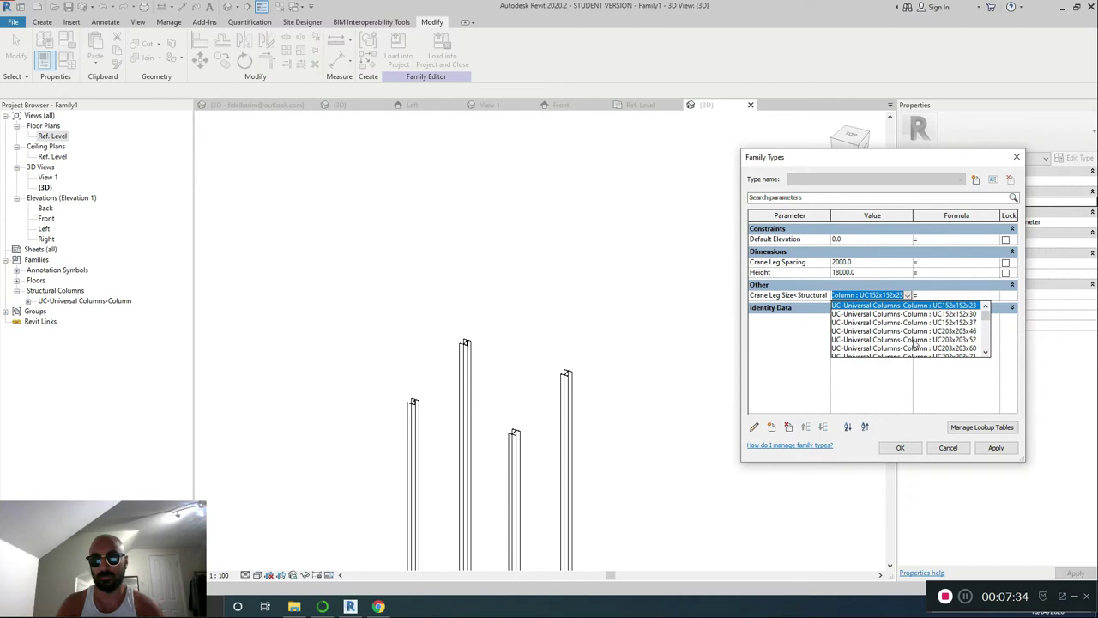
{"action": "left_click", "coordinate": [917, 344]}
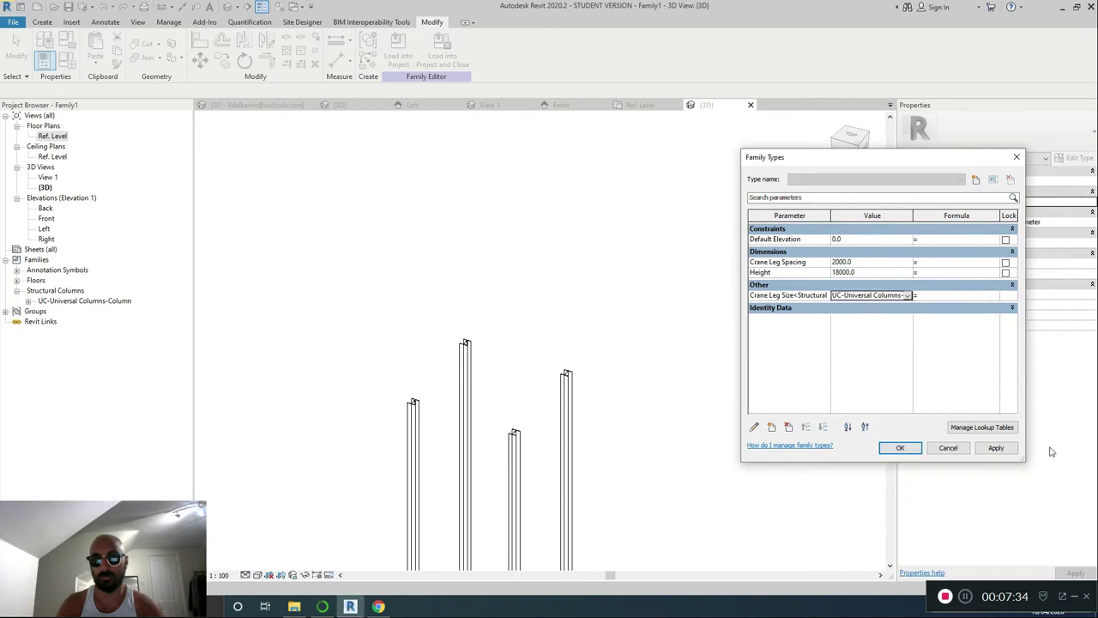
{"action": "left_click", "coordinate": [908, 296]}
{"action": "left_click", "coordinate": [913, 343]}
{"action": "left_click", "coordinate": [998, 447]}
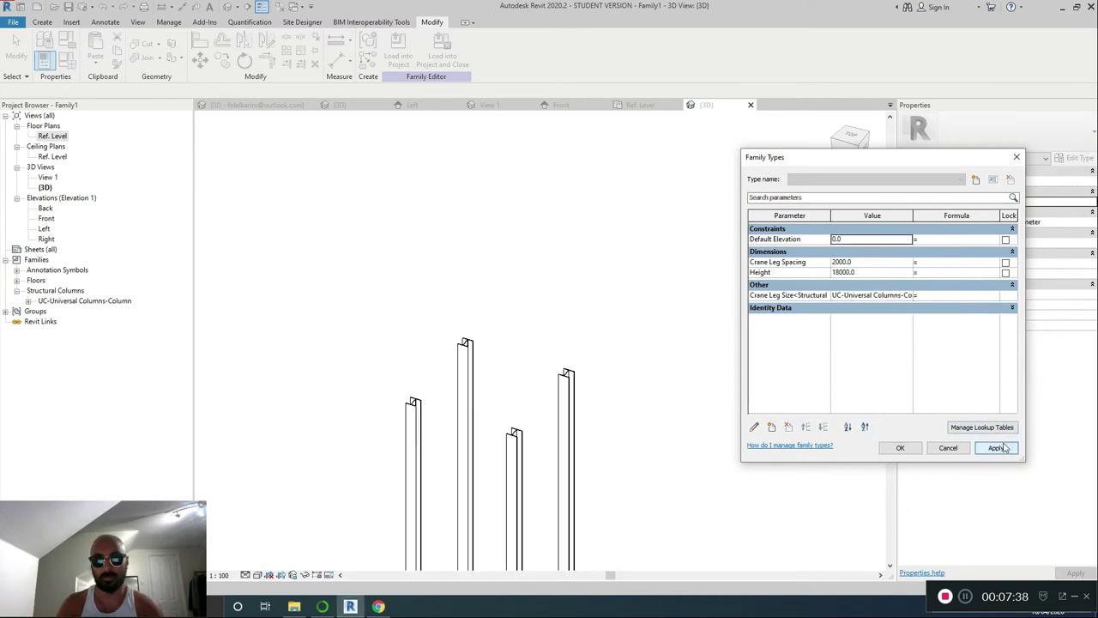
{"action": "left_click", "coordinate": [900, 448]}
{"action": "scroll", "coordinate": [535, 281], "scroll_direction": "down", "scroll_amount": 3}
{"action": "middle_click_drag", "start_coordinate": [559, 218], "coordinate": [690, 340], "text": "shift"}
Orbit to check the four columns, then close the Left, View 1, Front and Ref. Level views.
{"action": "scroll", "coordinate": [606, 373], "scroll_direction": "up", "scroll_amount": 3}
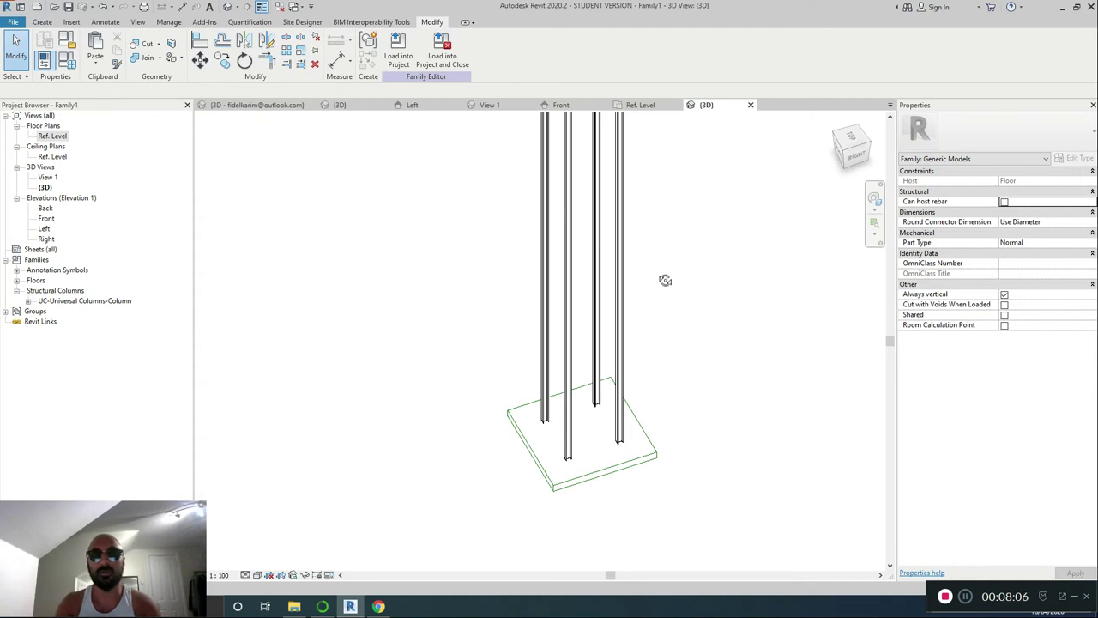
{"action": "middle_click_drag", "start_coordinate": [713, 238], "coordinate": [600, 230], "text": "shift"}
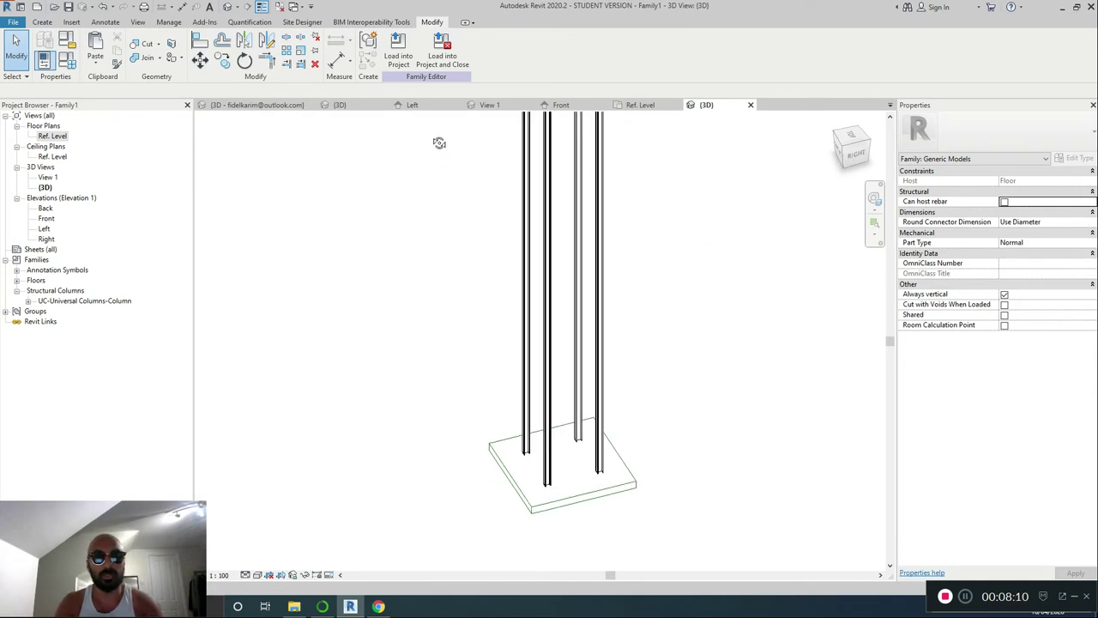
{"action": "middle_click_drag", "start_coordinate": [664, 176], "coordinate": [635, 273], "text": "shift"}
{"action": "left_click", "coordinate": [280, 6]}
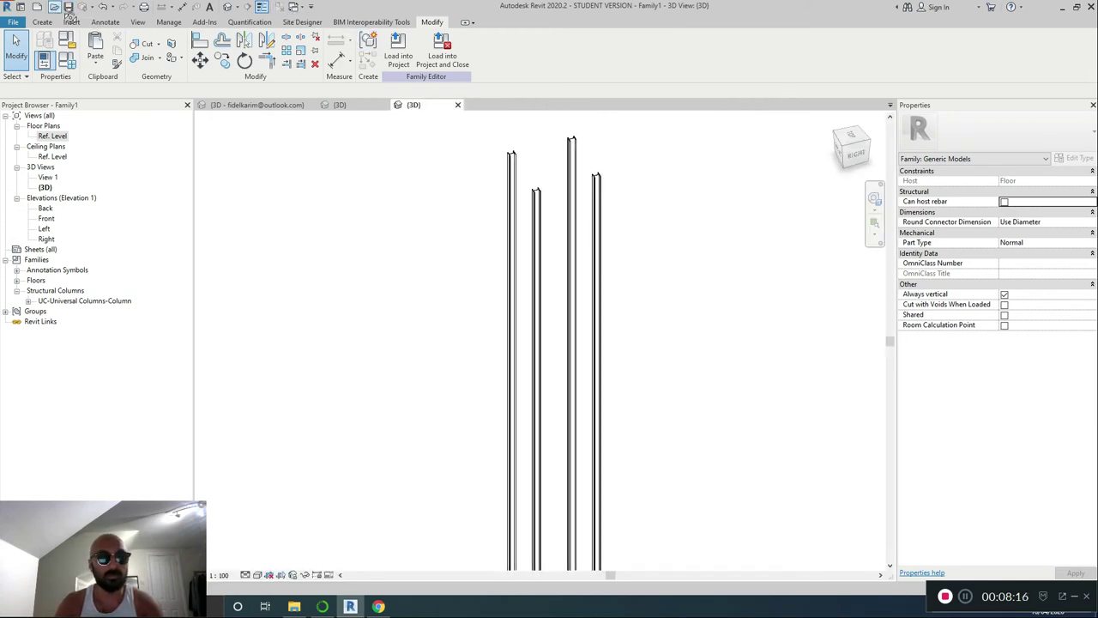
Save the family as Crane Legs.rfa in Project Families, replacing the existing file.
{"action": "left_click", "coordinate": [68, 7]}
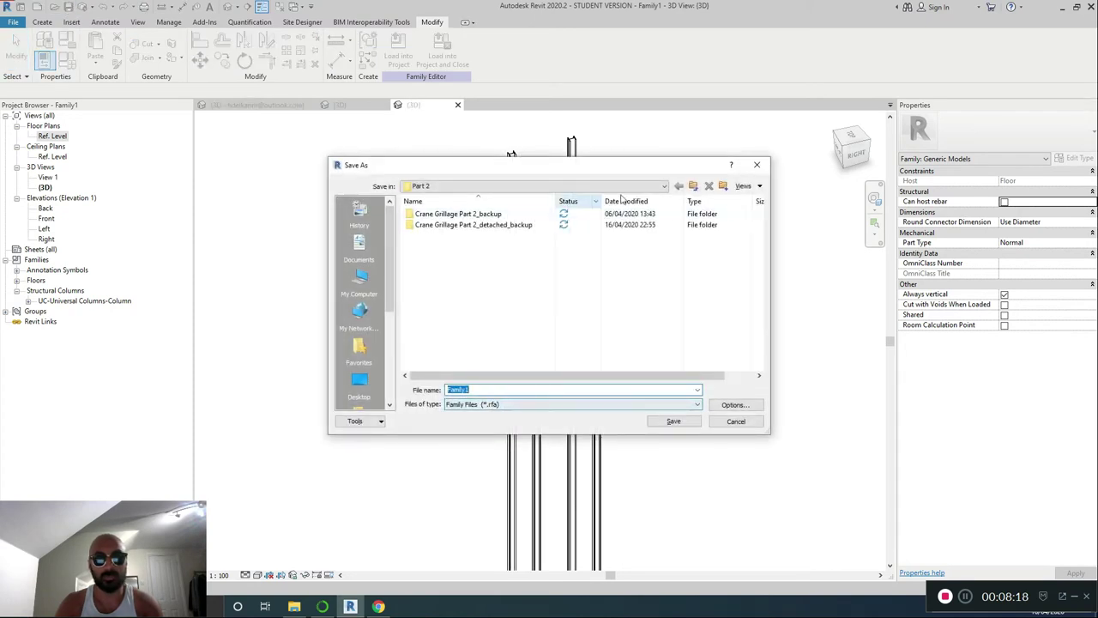
{"action": "left_click", "coordinate": [694, 186]}
{"action": "left_click", "coordinate": [472, 248]}
{"action": "double_click", "coordinate": [472, 248]}
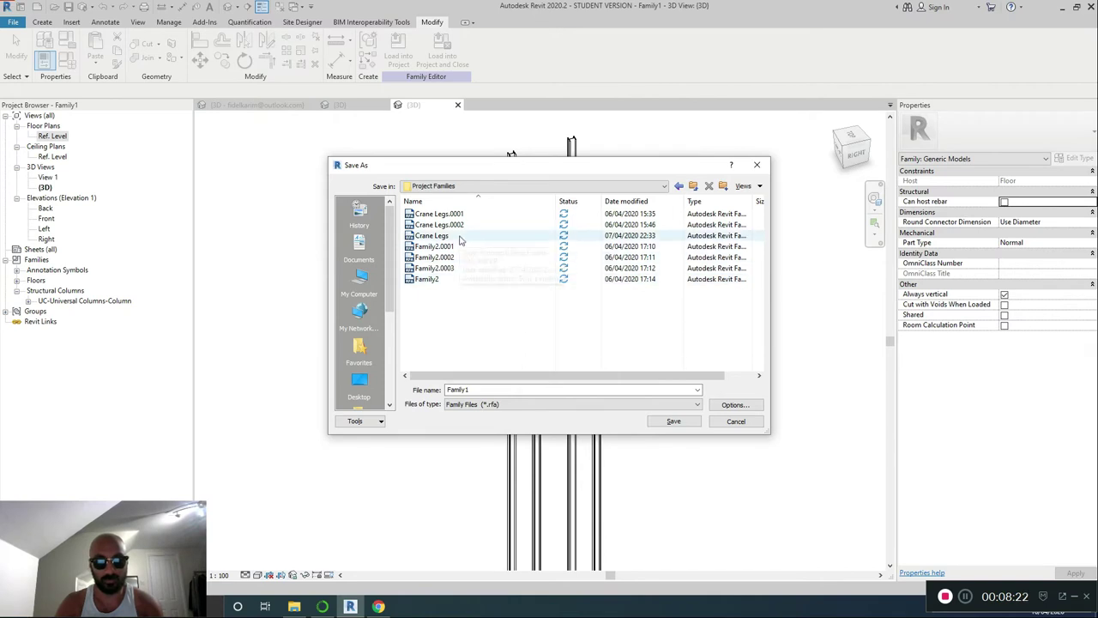
{"action": "left_click", "coordinate": [455, 236]}
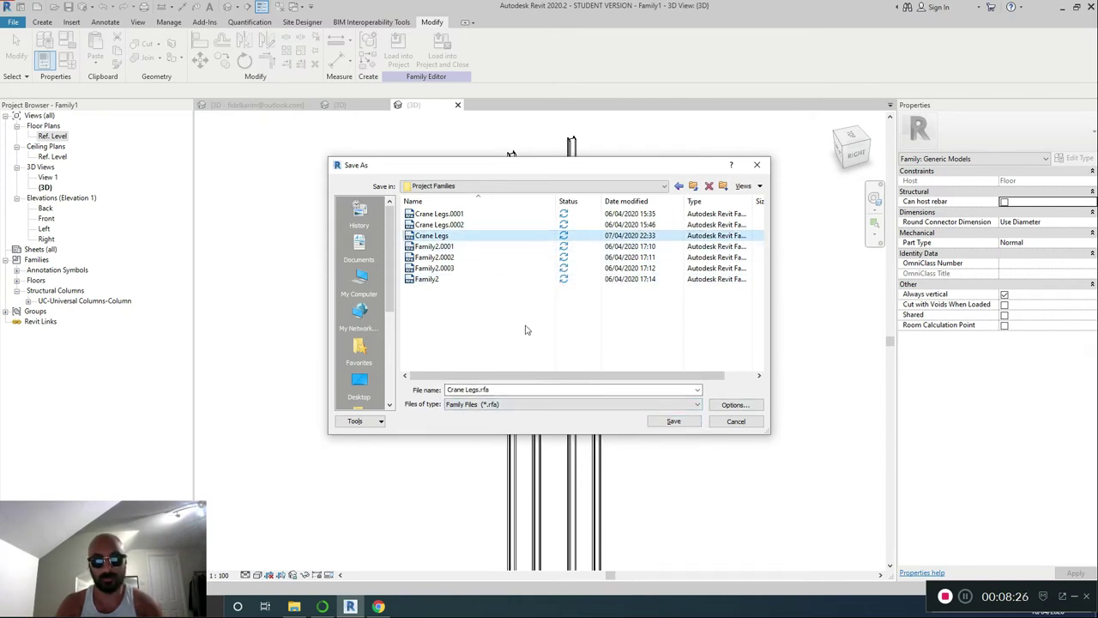
{"action": "left_click", "coordinate": [481, 279]}
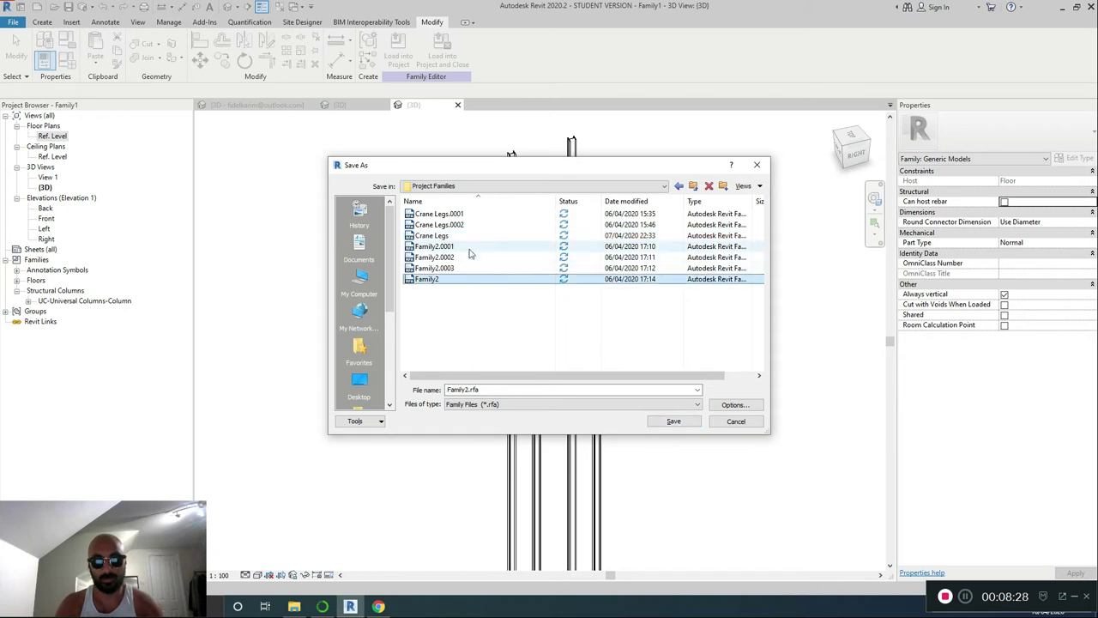
{"action": "left_click", "coordinate": [481, 246]}
{"action": "left_click", "coordinate": [485, 235]}
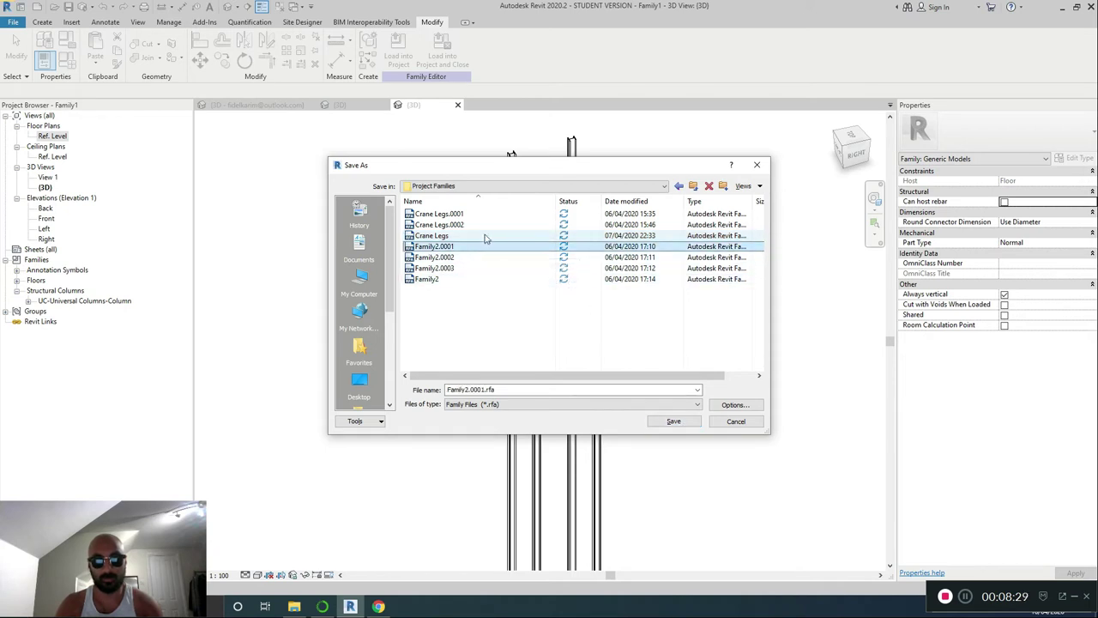
{"action": "left_click", "coordinate": [674, 421]}
{"action": "left_click", "coordinate": [529, 309]}
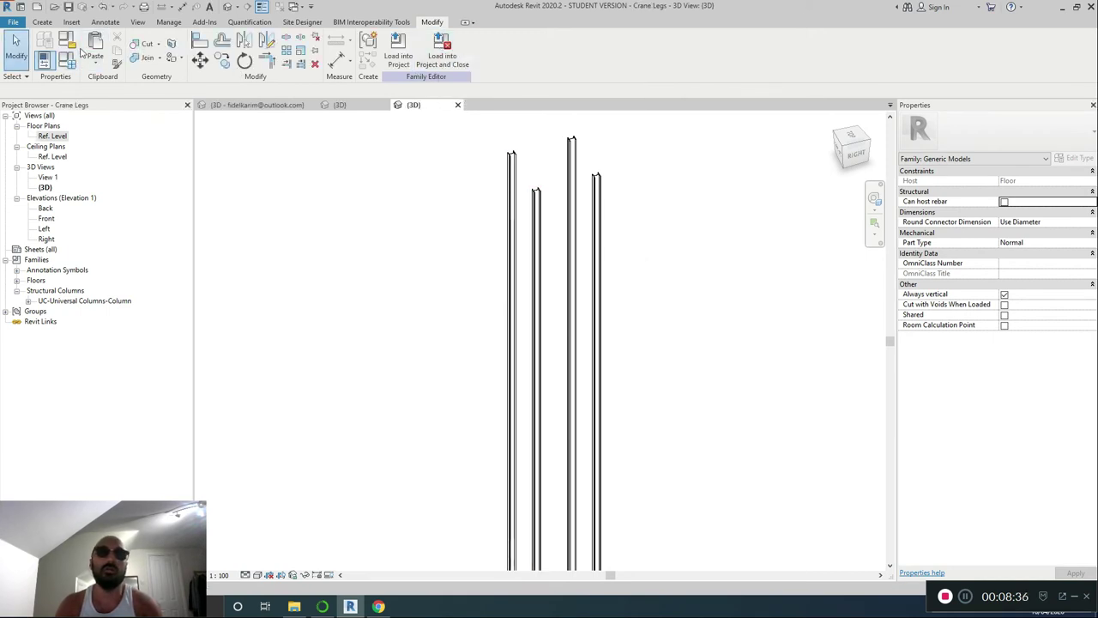
Change the family category to Structural Columns with Material for Model Behavior set to Steel.
{"action": "left_click", "coordinate": [67, 39]}
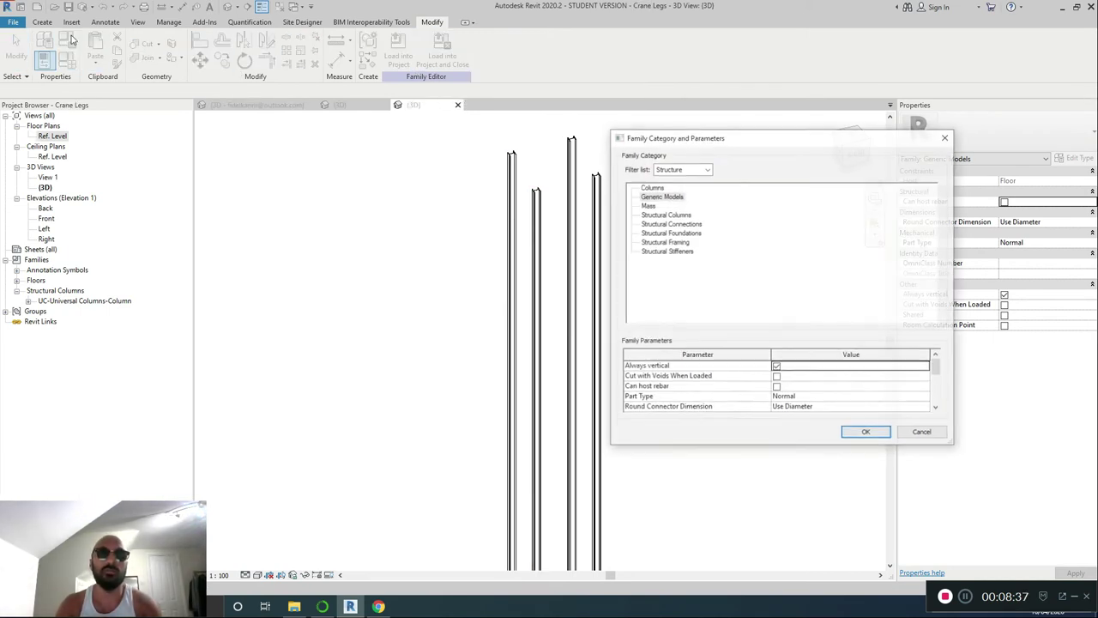
{"action": "left_click", "coordinate": [659, 197]}
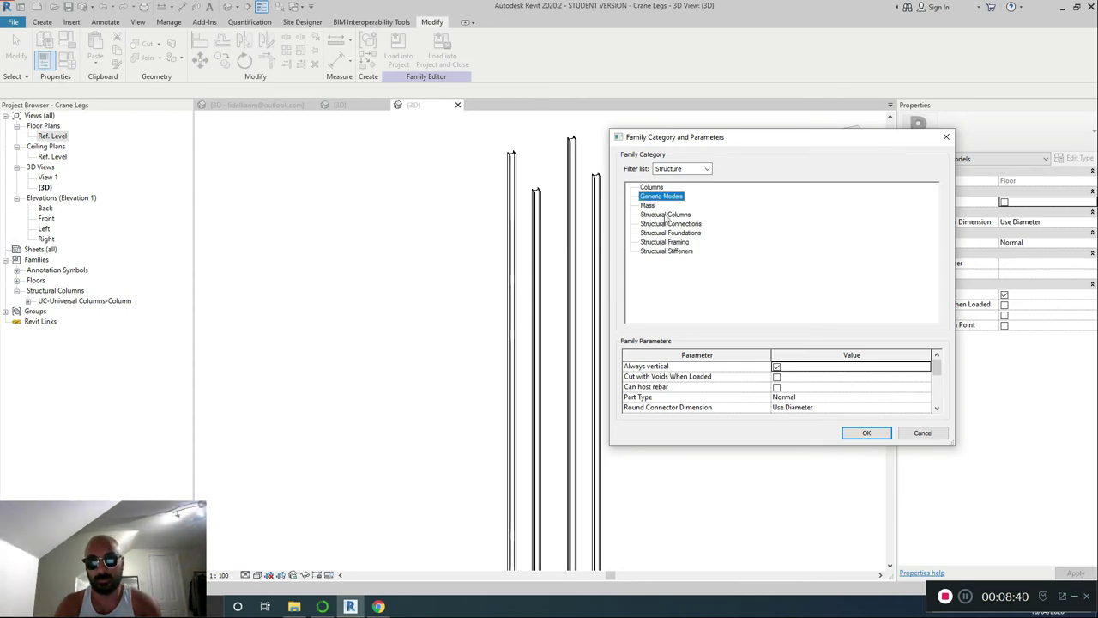
{"action": "left_click", "coordinate": [667, 216]}
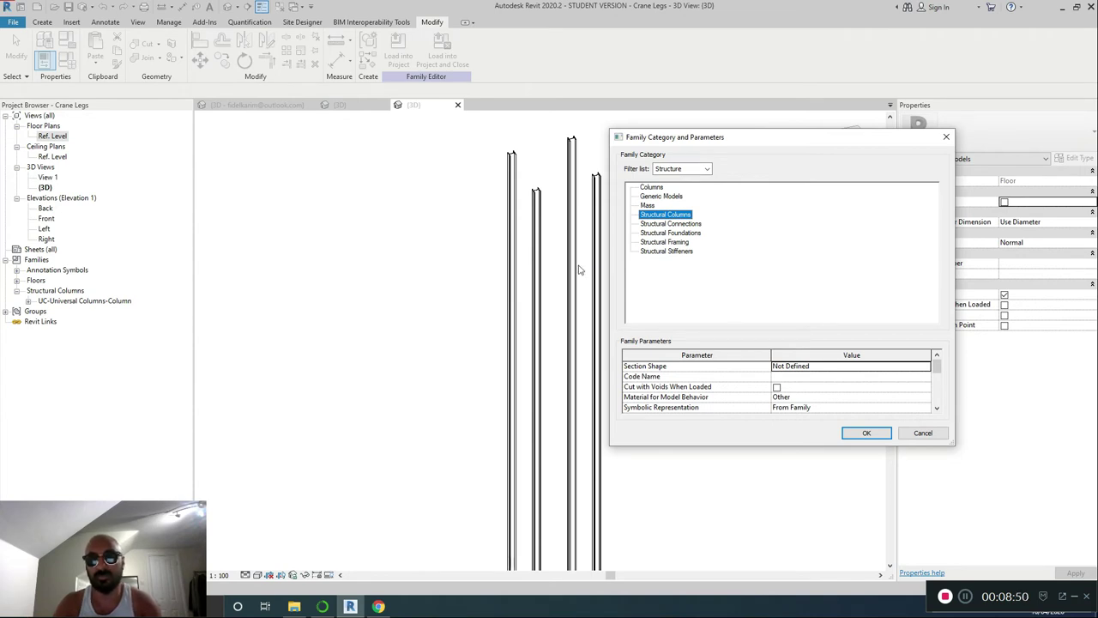
{"action": "left_click", "coordinate": [663, 196]}
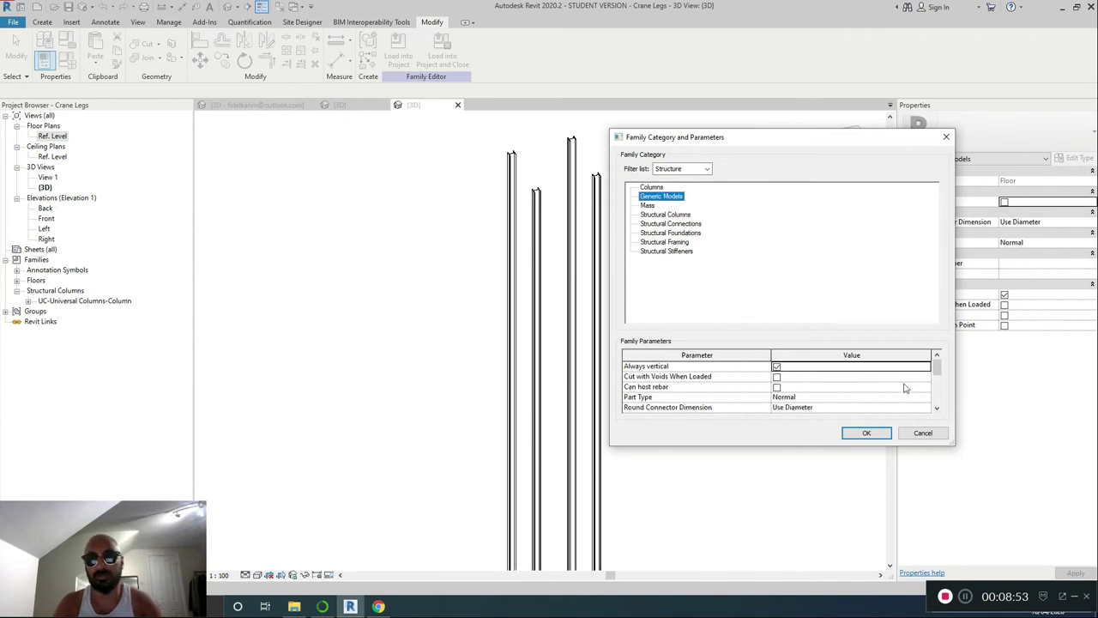
{"action": "left_click", "coordinate": [672, 215]}
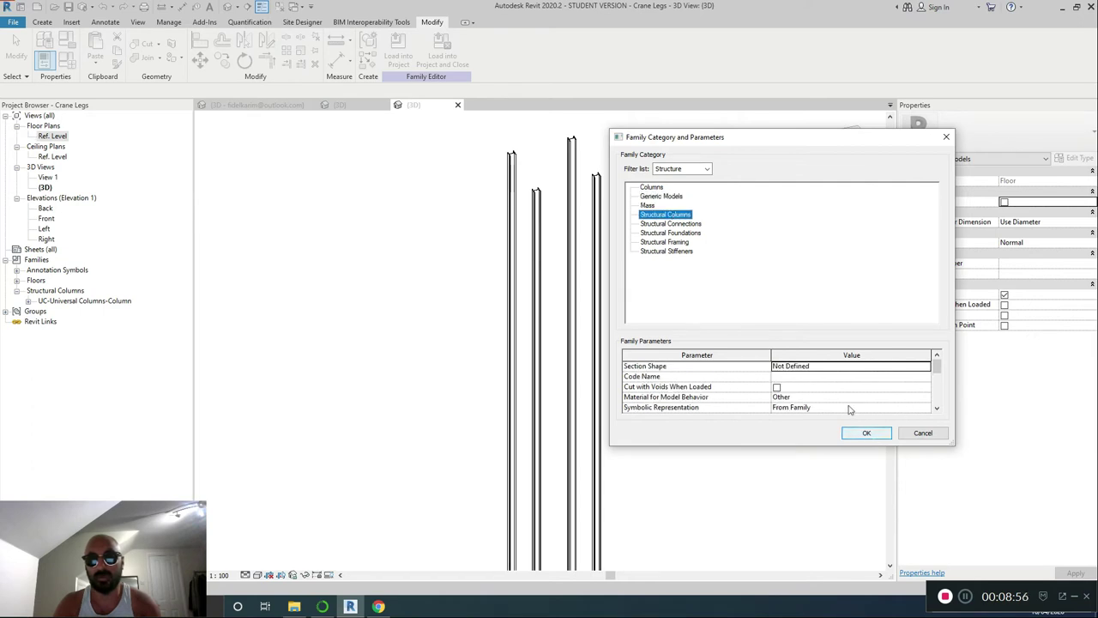
{"action": "left_click", "coordinate": [924, 398]}
{"action": "left_click", "coordinate": [800, 407]}
{"action": "left_click", "coordinate": [857, 434]}
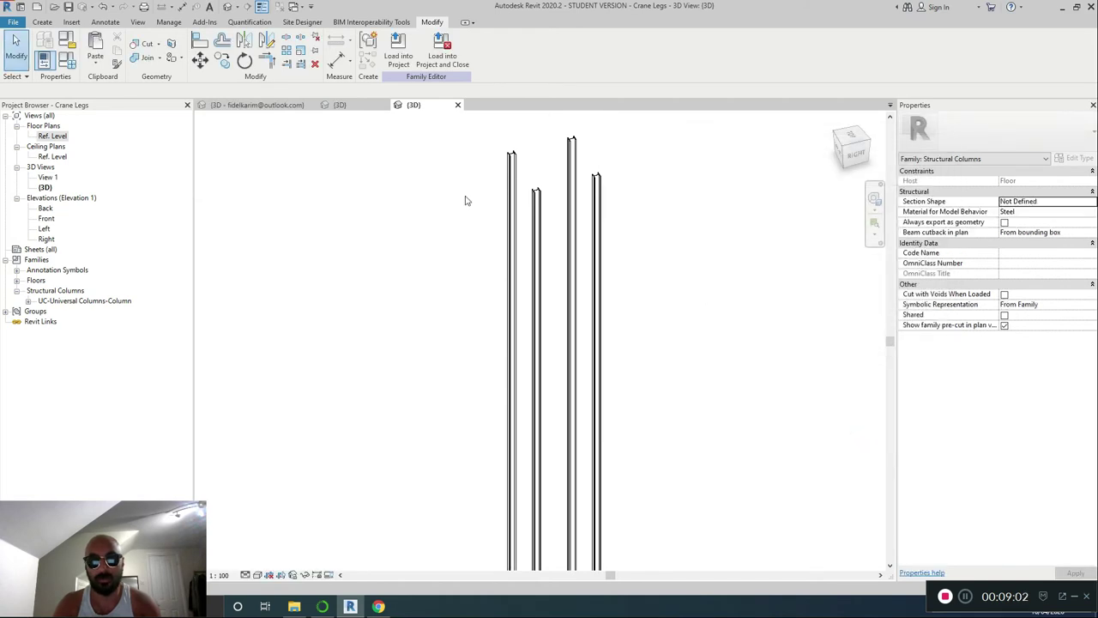
Load the family into the Crane Grillage Part 2_detached_detached project and close it, without saving.
{"action": "left_click", "coordinate": [442, 50]}
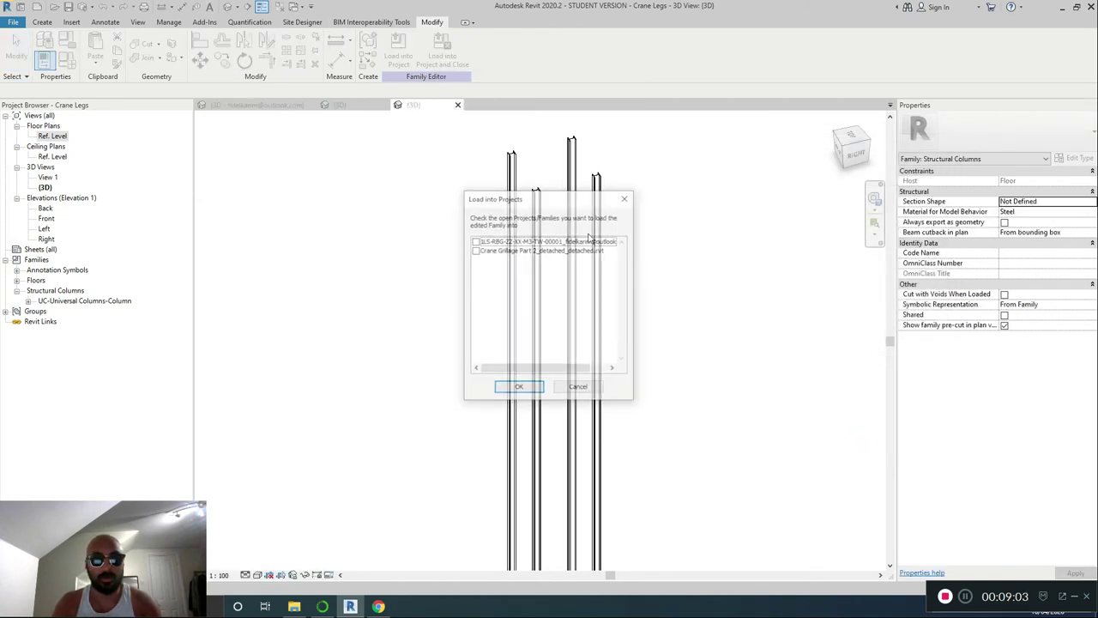
{"action": "left_click", "coordinate": [625, 198]}
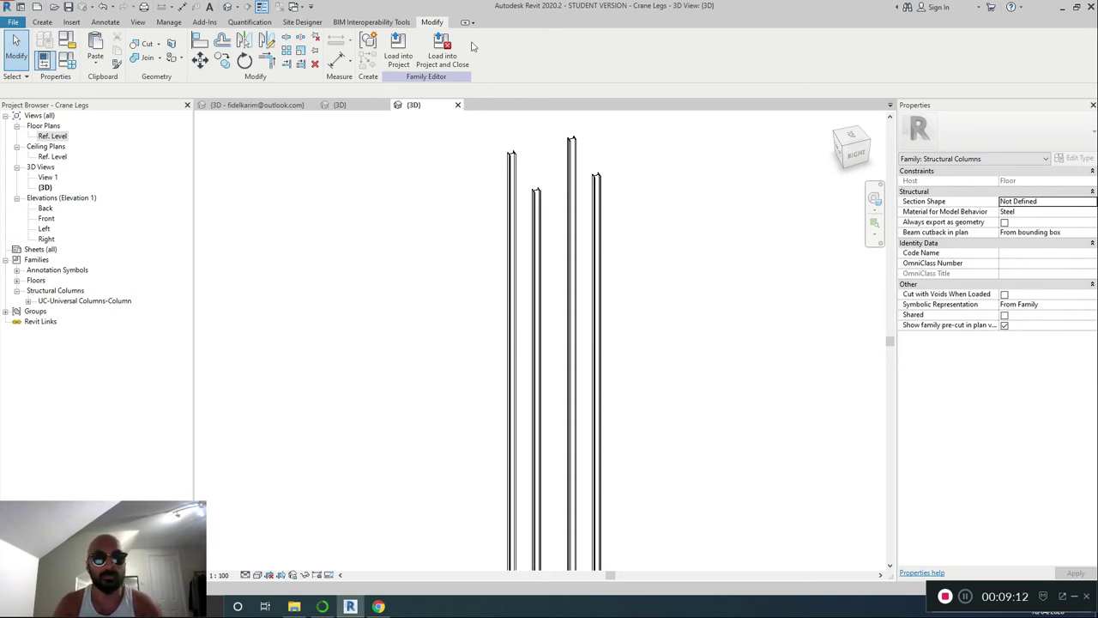
{"action": "middle_click_drag", "start_coordinate": [443, 223], "coordinate": [412, 211]}
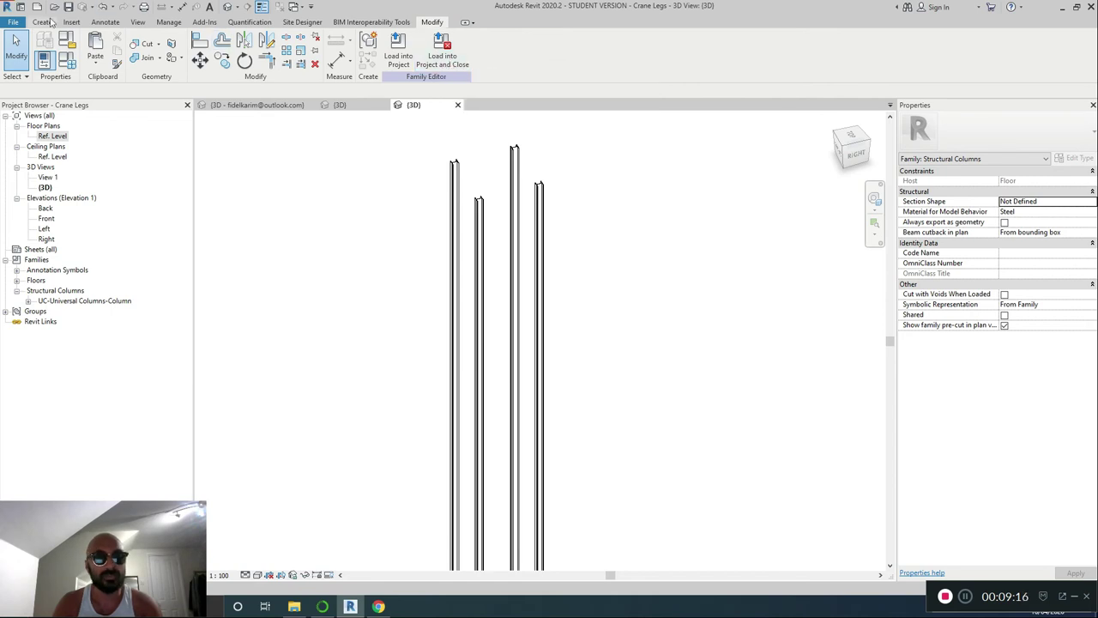
{"action": "left_click", "coordinate": [442, 50]}
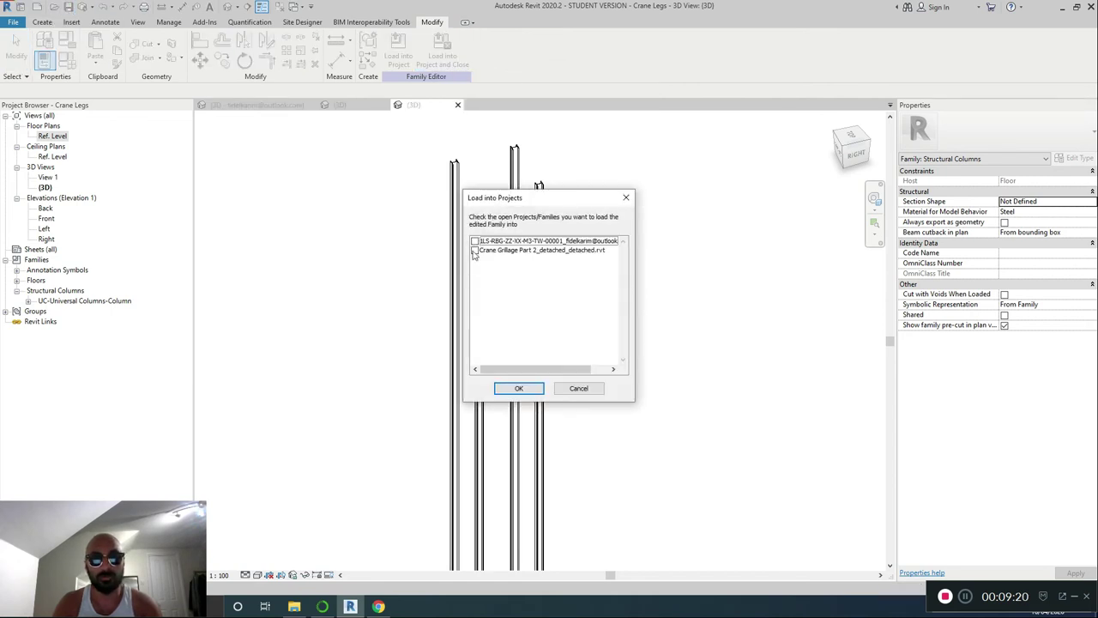
{"action": "left_click", "coordinate": [475, 251]}
{"action": "left_click", "coordinate": [520, 388]}
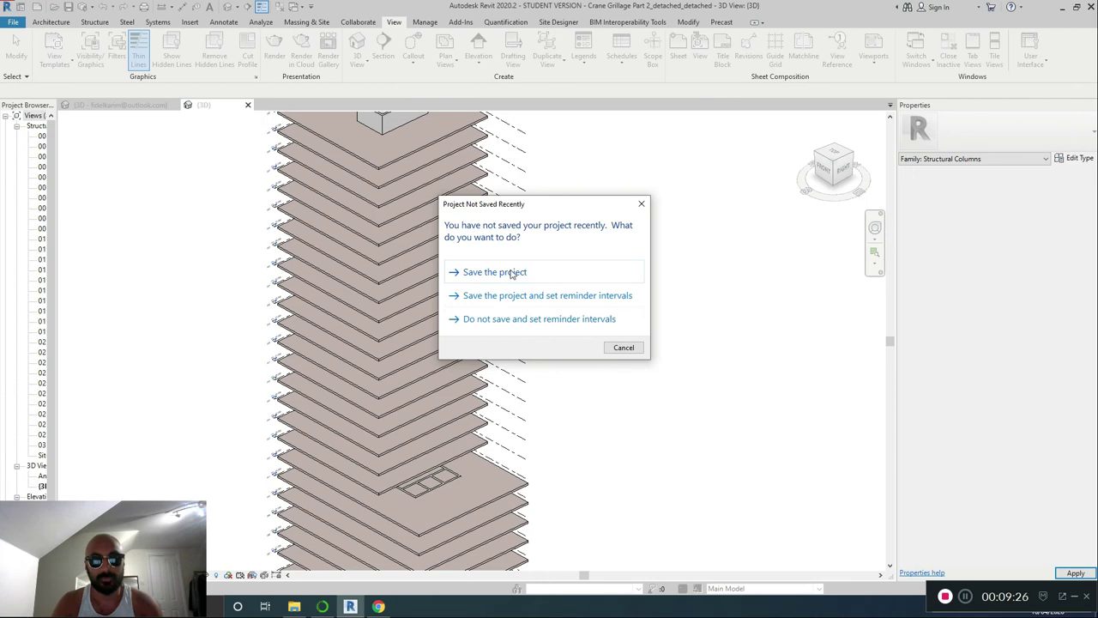
{"action": "left_click", "coordinate": [512, 273]}
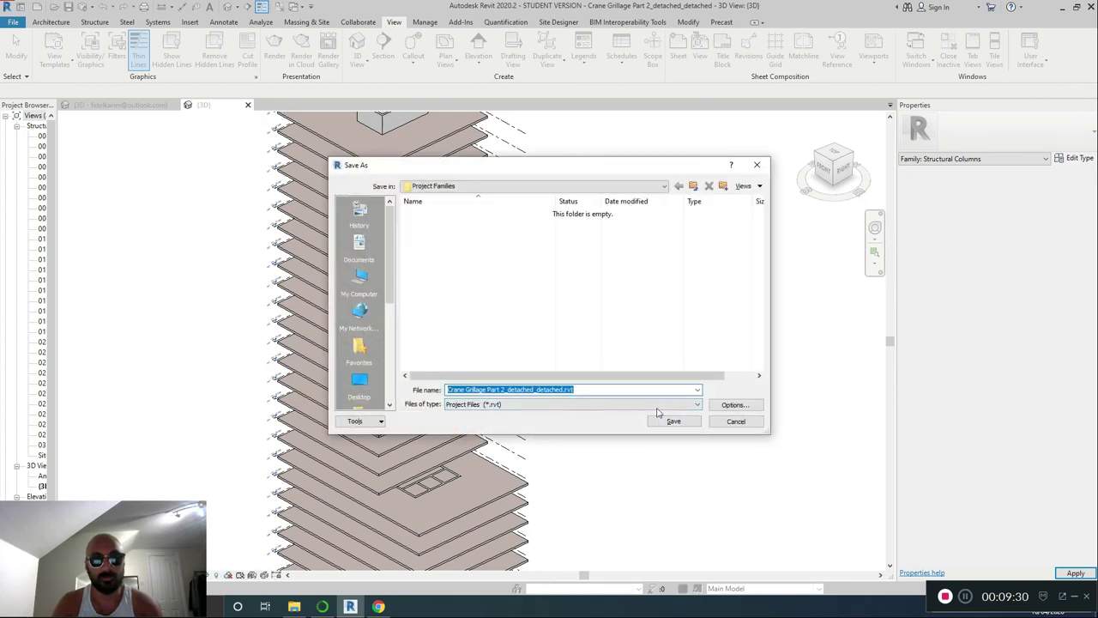
{"action": "left_click", "coordinate": [717, 426]}
Stop column placement, select the crane leg columns and move them to level 013.
{"action": "scroll", "coordinate": [377, 326], "scroll_direction": "down", "scroll_amount": 4}
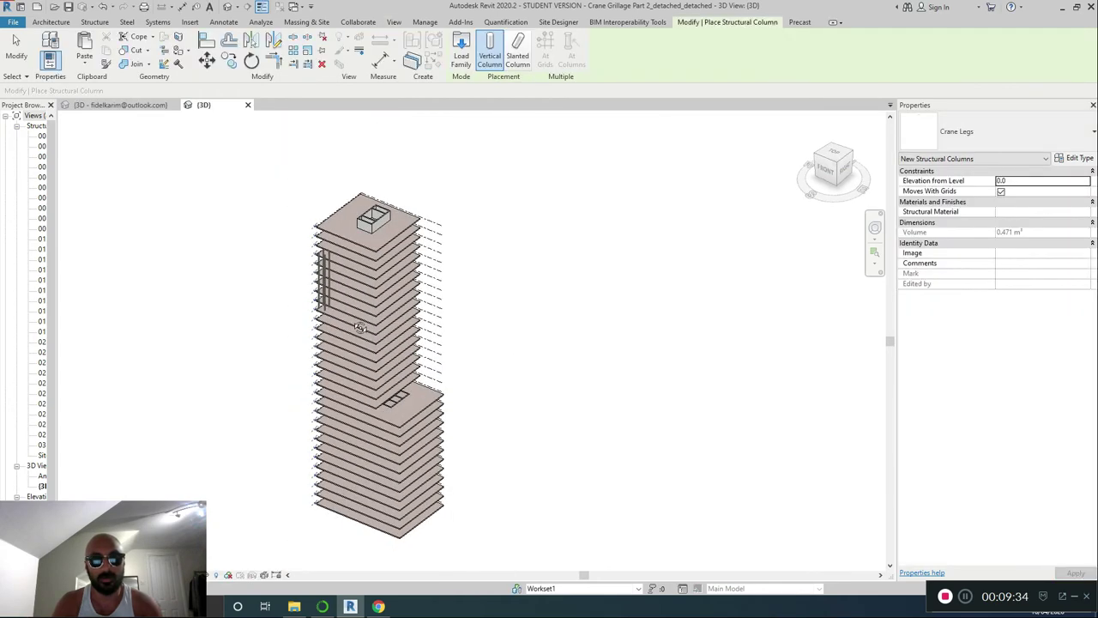
{"action": "scroll", "coordinate": [349, 323], "scroll_direction": "up", "scroll_amount": 5}
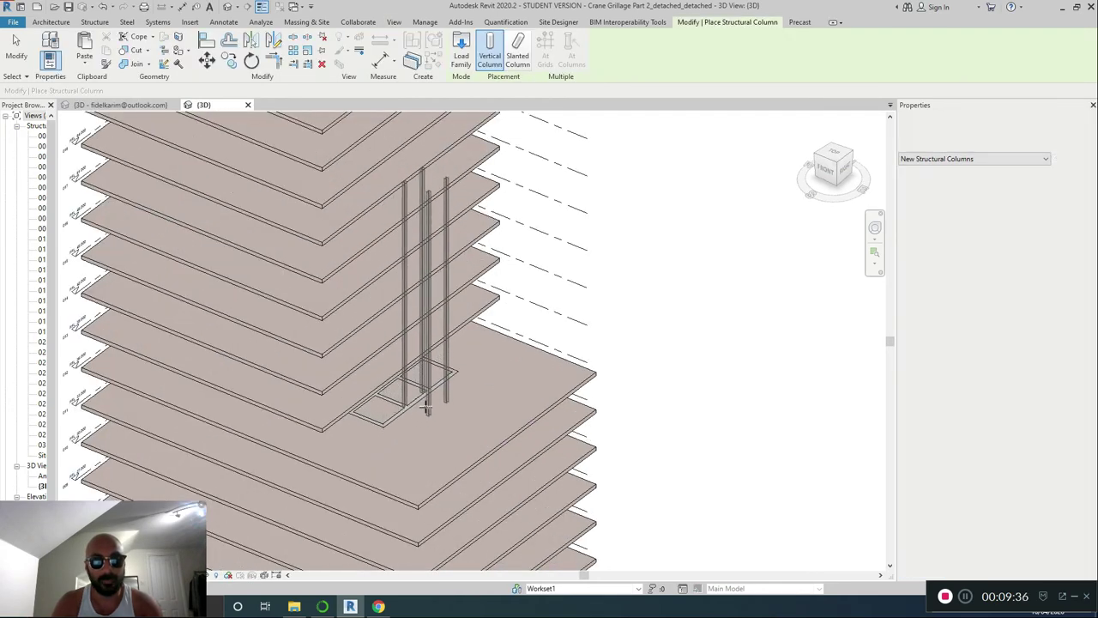
{"action": "key", "text": "Escape"}
{"action": "key", "text": "Escape"}
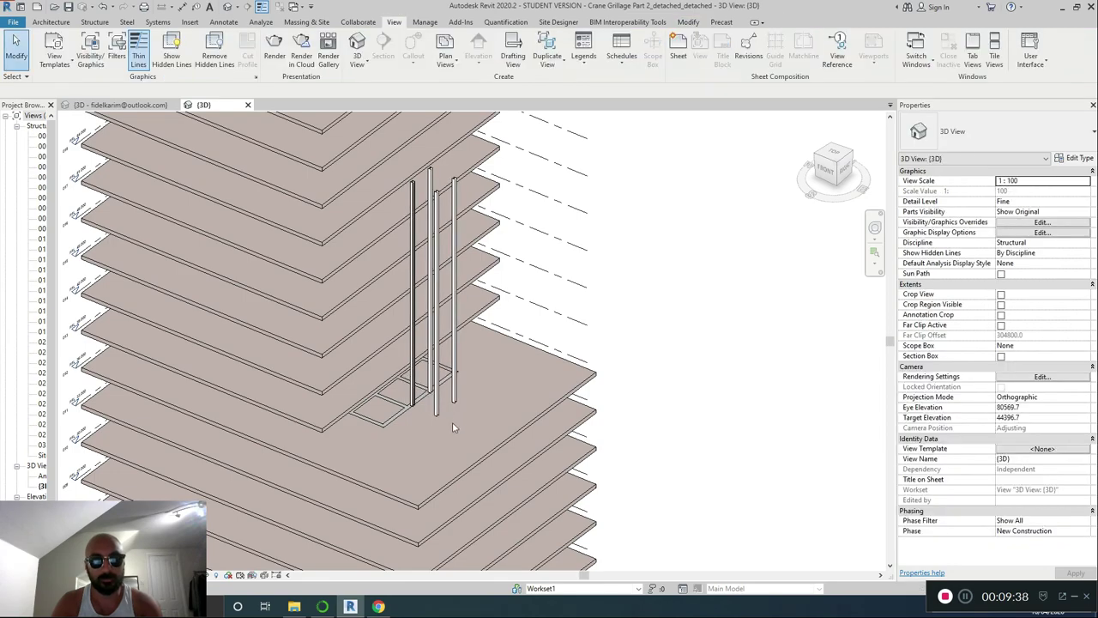
{"action": "left_click_drag", "start_coordinate": [455, 428], "coordinate": [274, 384]}
{"action": "middle_click_drag", "start_coordinate": [467, 360], "coordinate": [541, 330], "text": "shift"}
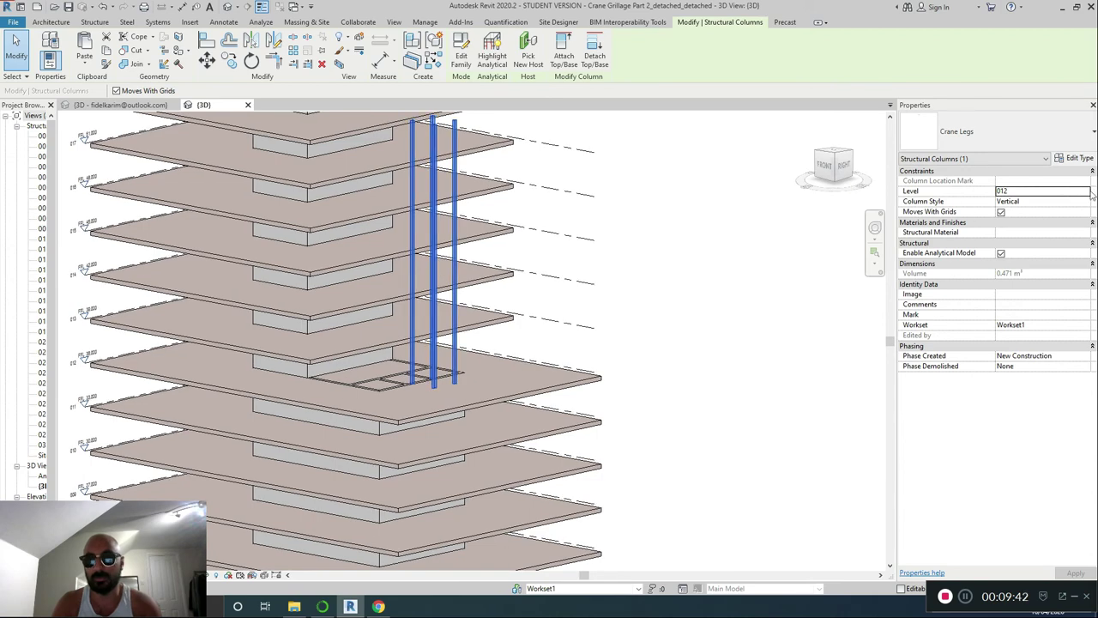
{"action": "left_click", "coordinate": [1092, 191]}
{"action": "left_click", "coordinate": [1000, 216]}
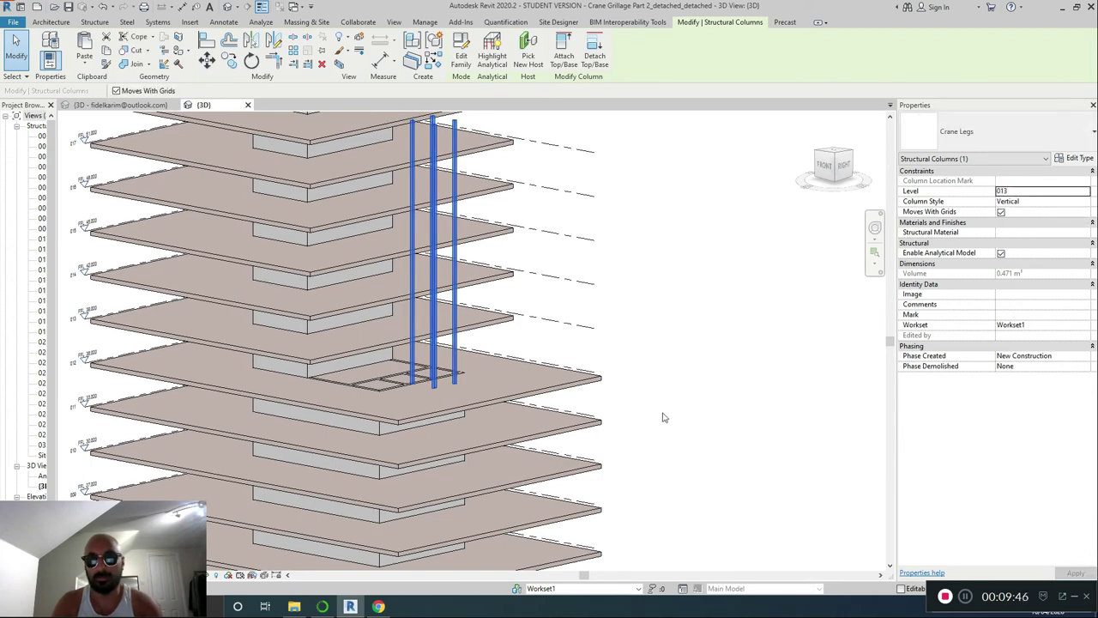
{"action": "left_click", "coordinate": [663, 417]}
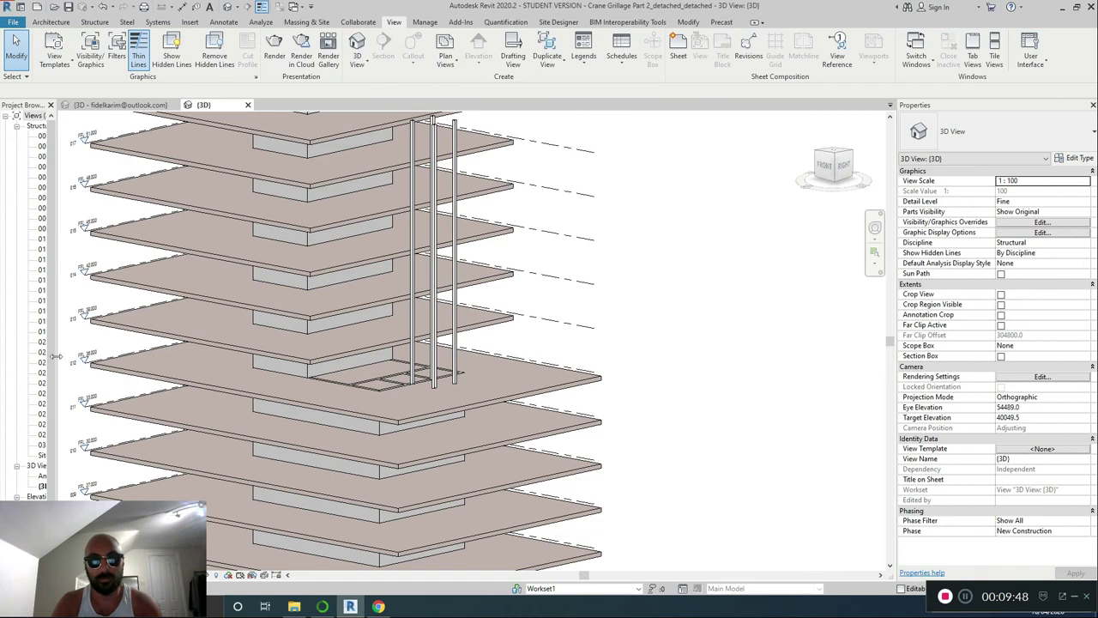
Reselect the crane leg columns and change their level to 010.
{"action": "left_click_drag", "start_coordinate": [57, 356], "coordinate": [98, 357]}
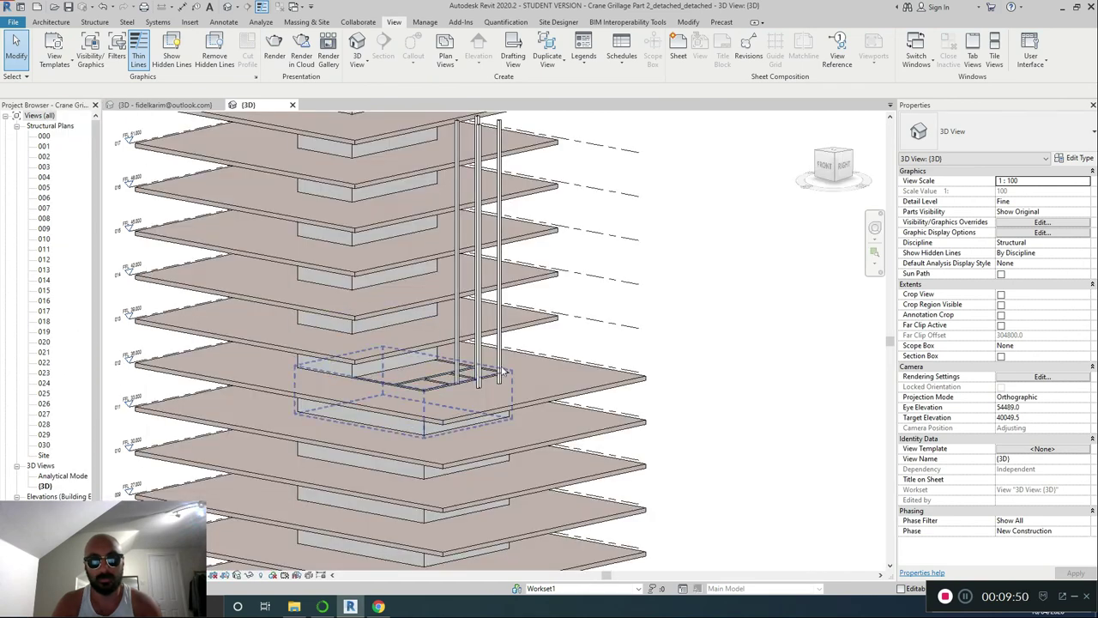
{"action": "left_click", "coordinate": [499, 364]}
{"action": "scroll", "coordinate": [556, 369], "scroll_direction": "up", "scroll_amount": 4}
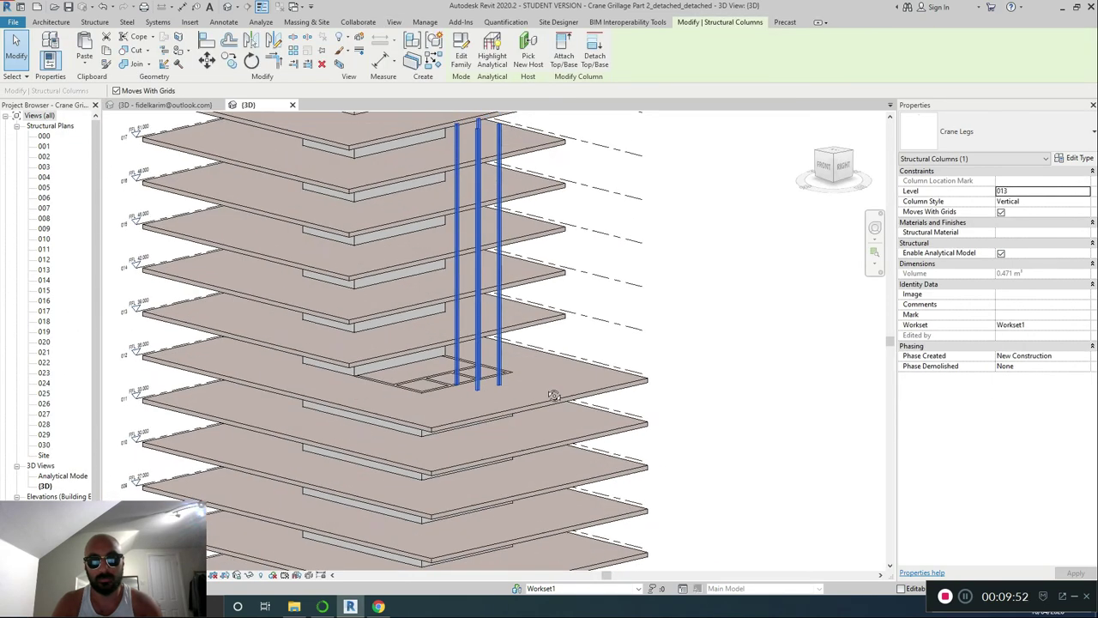
{"action": "middle_click_drag", "start_coordinate": [522, 373], "coordinate": [537, 369], "text": "shift"}
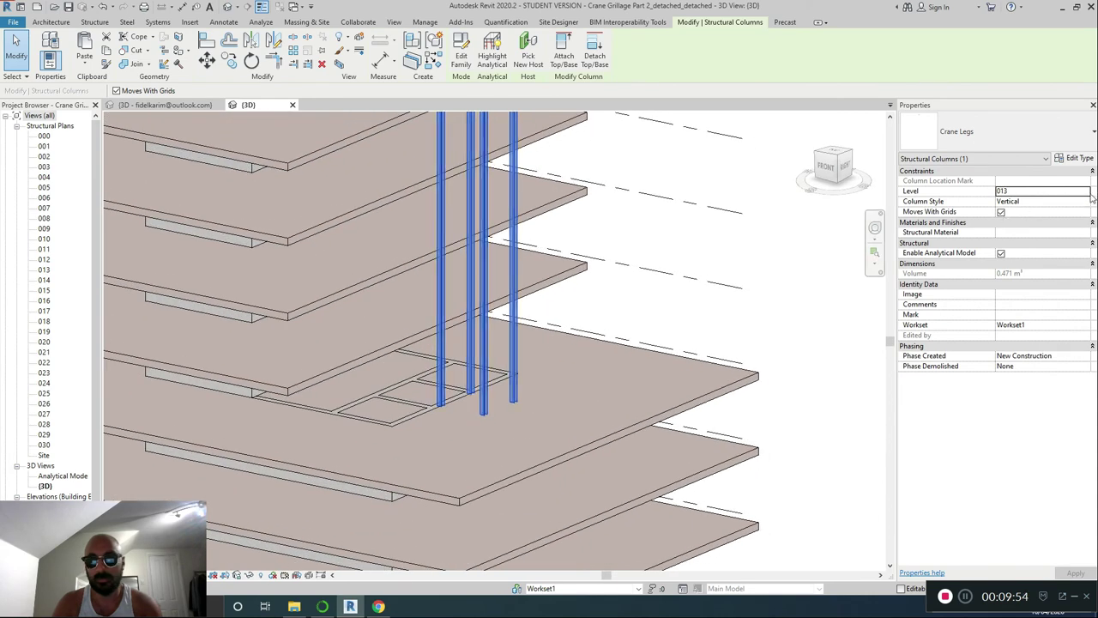
{"action": "left_click", "coordinate": [1093, 198]}
{"action": "left_click", "coordinate": [1009, 220]}
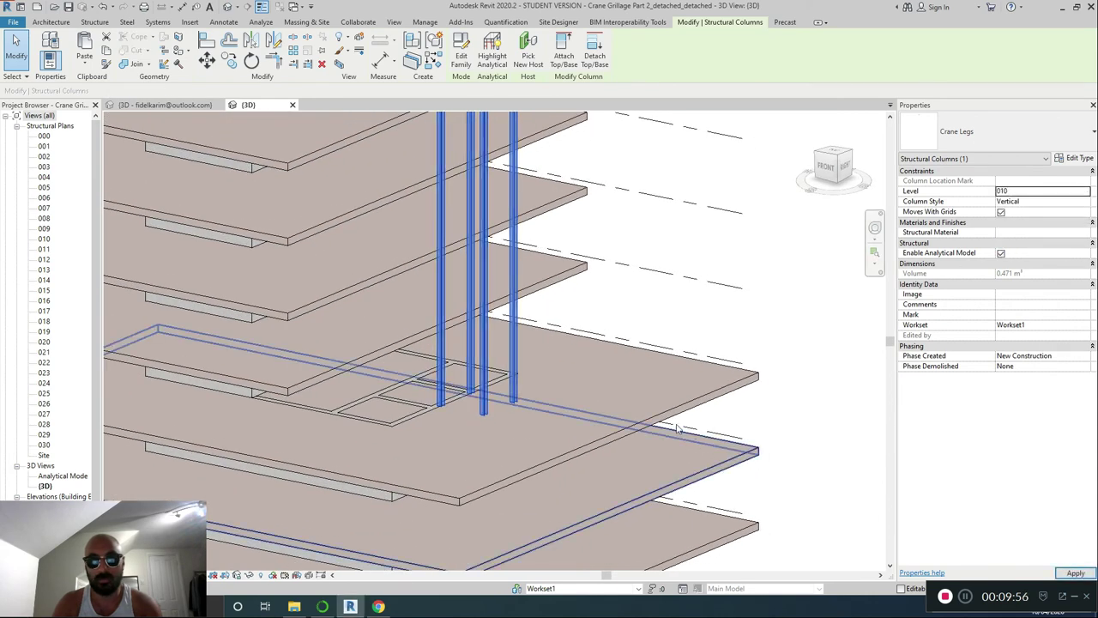
{"action": "scroll", "coordinate": [677, 429], "scroll_direction": "down", "scroll_amount": 3}
{"action": "middle_click_drag", "start_coordinate": [677, 428], "coordinate": [583, 393], "text": "shift"}
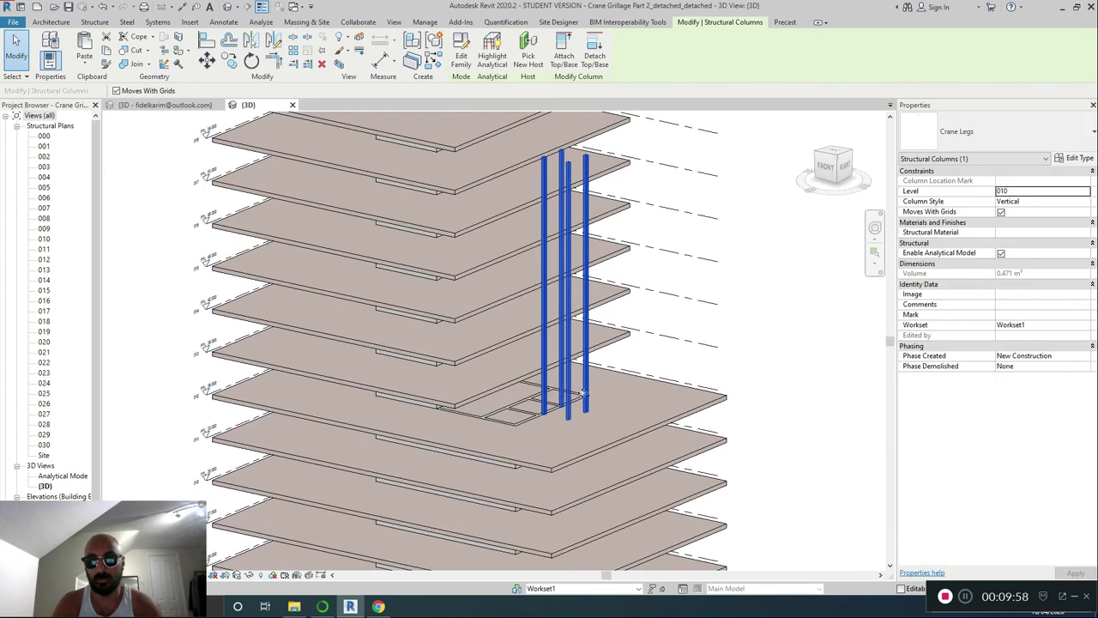
Open the Crane Legs family for editing and orbit to inspect its columns.
{"action": "left_click", "coordinate": [759, 355]}
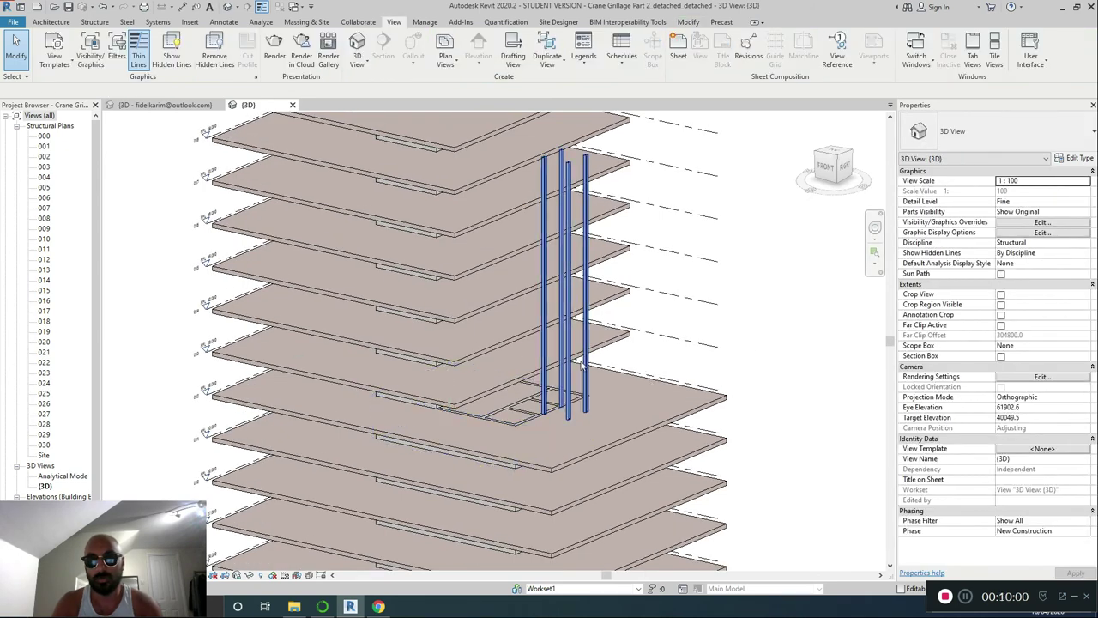
{"action": "double_click", "coordinate": [583, 366]}
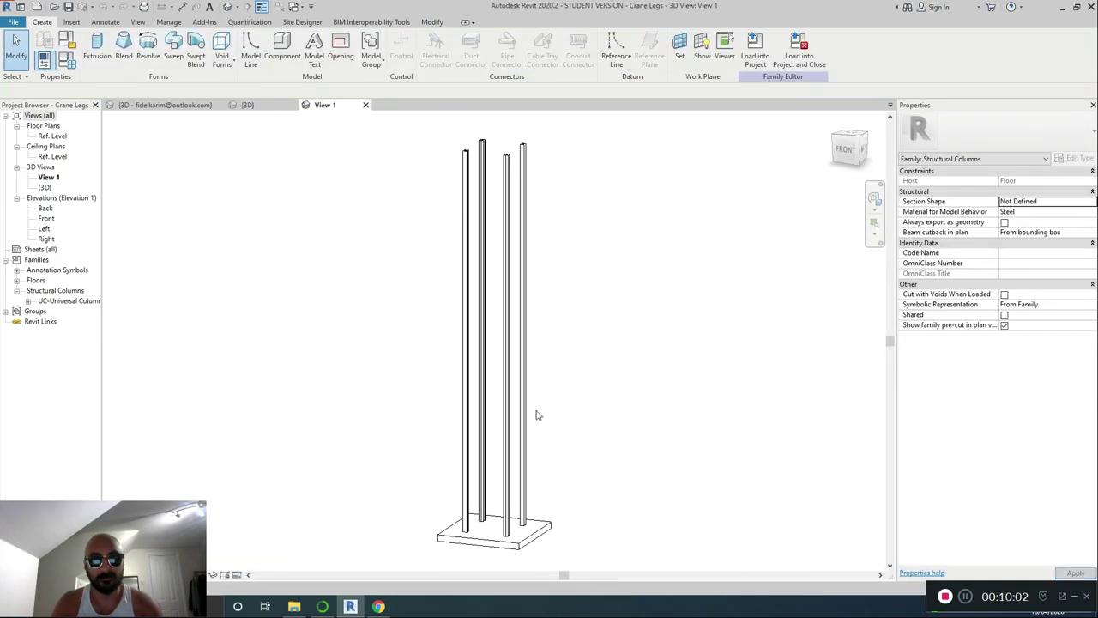
{"action": "middle_click_drag", "start_coordinate": [545, 440], "coordinate": [937, 523], "text": "shift"}
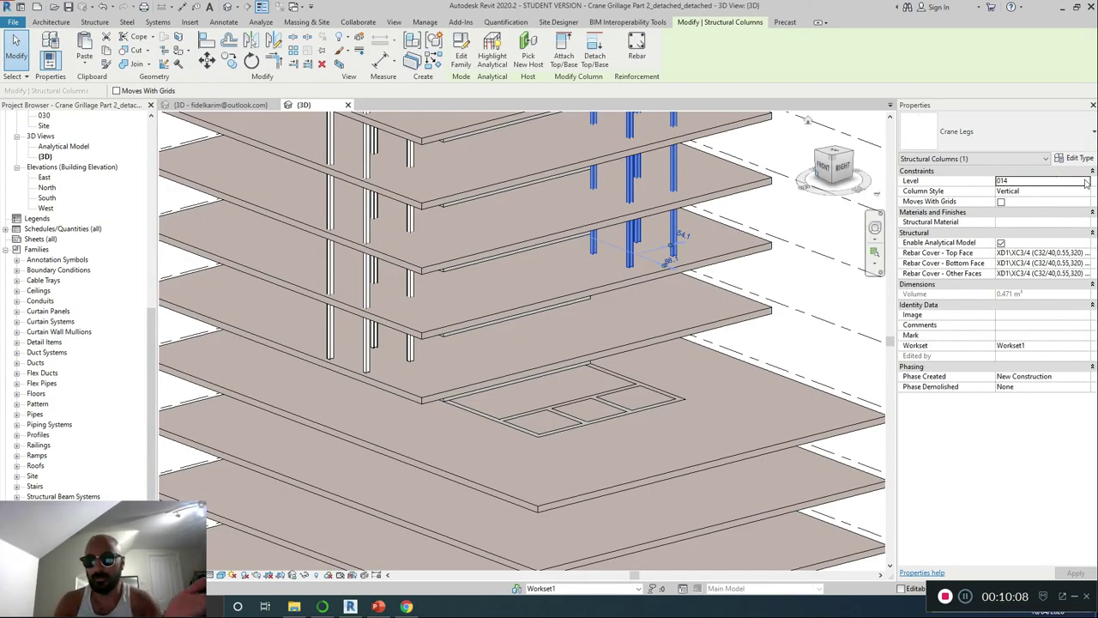
Set the Crane Legs columns' level to 016 and reselect them.
{"action": "left_click", "coordinate": [1086, 181]}
{"action": "left_click", "coordinate": [1038, 218]}
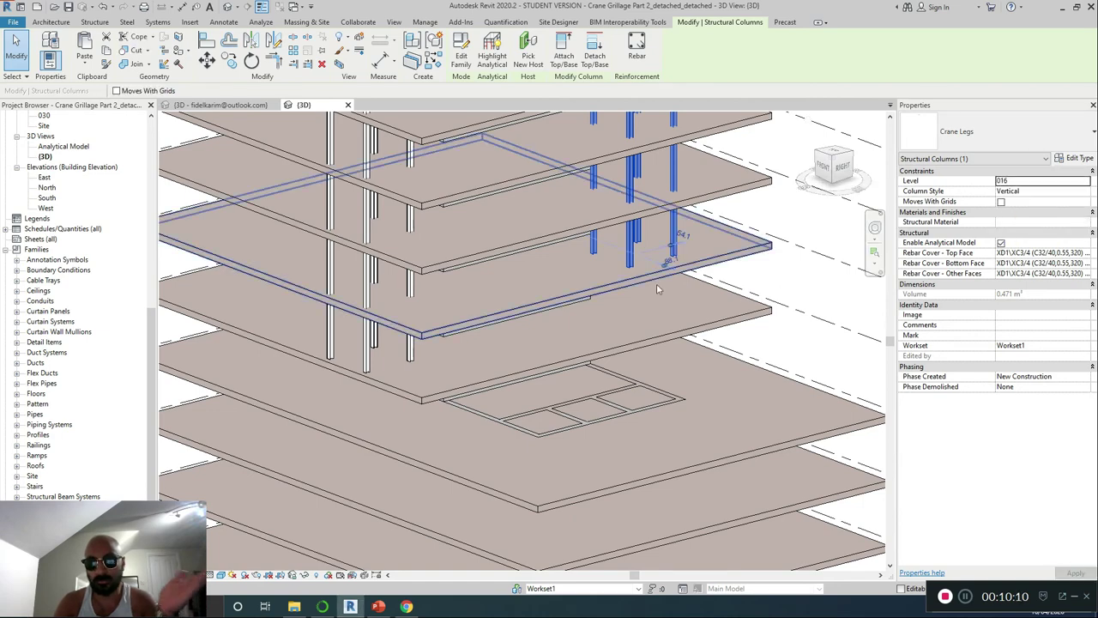
{"action": "left_click", "coordinate": [723, 337]}
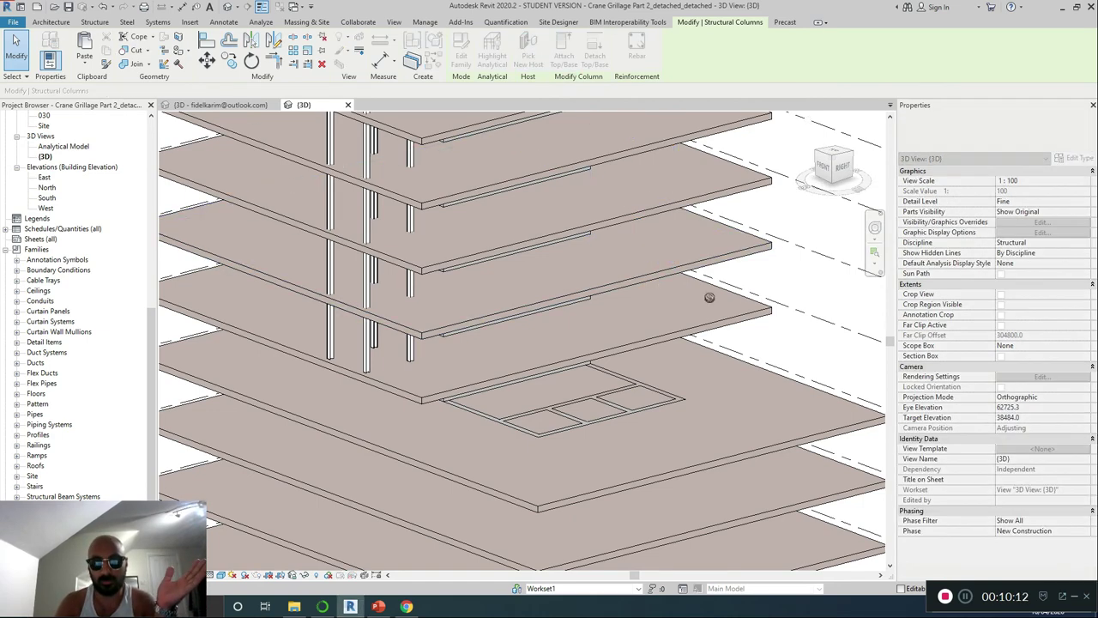
{"action": "left_click", "coordinate": [719, 433]}
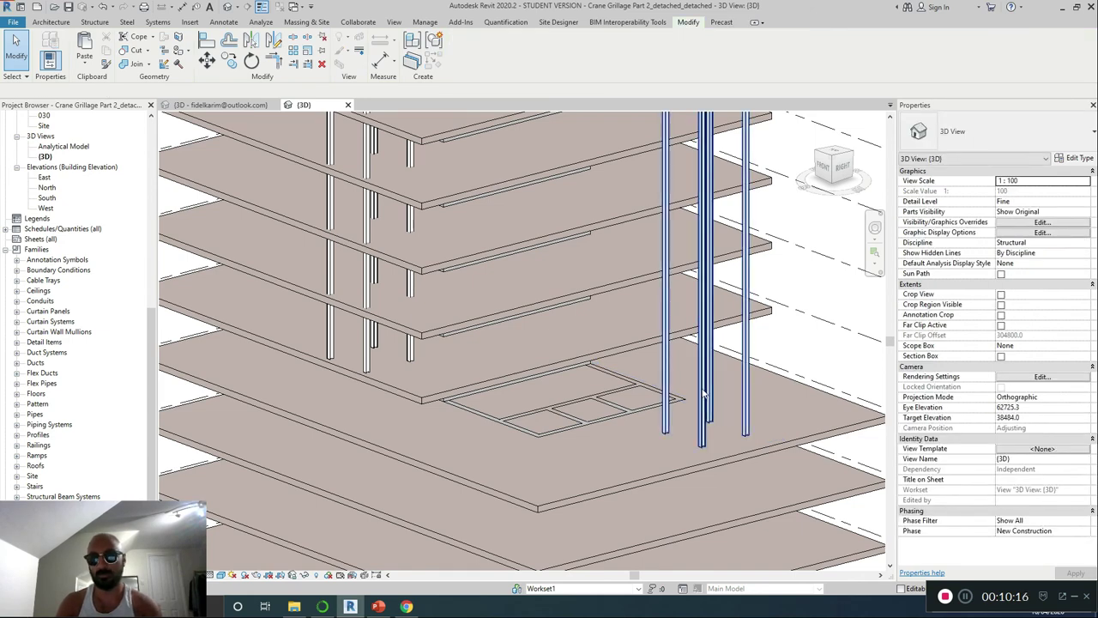
{"action": "left_click", "coordinate": [704, 399]}
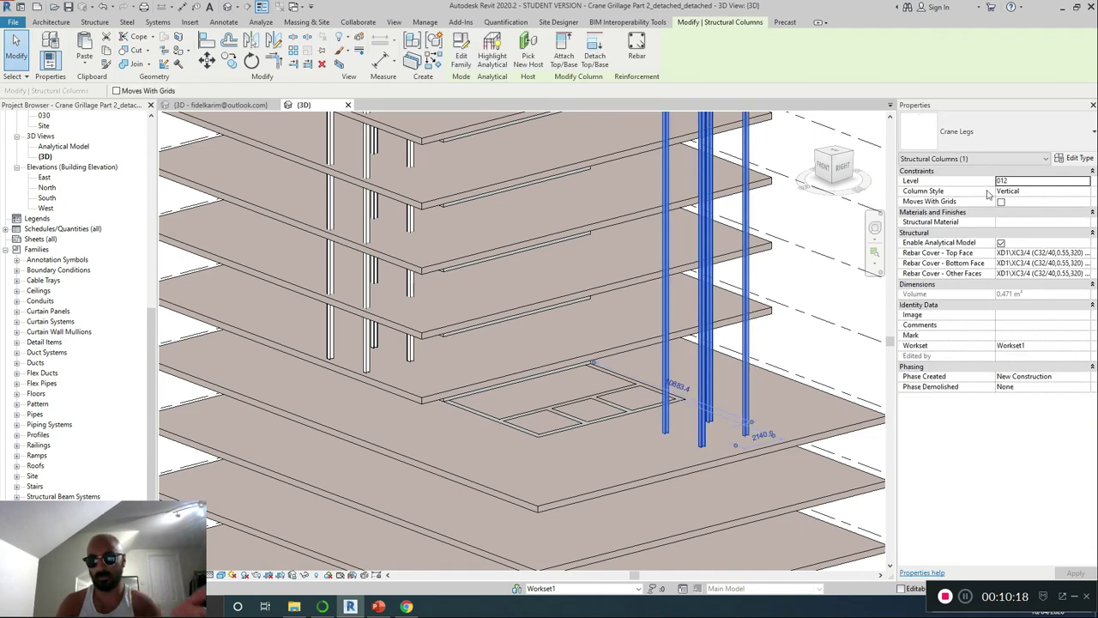
{"action": "left_click", "coordinate": [715, 371]}
{"action": "left_click", "coordinate": [626, 319]}
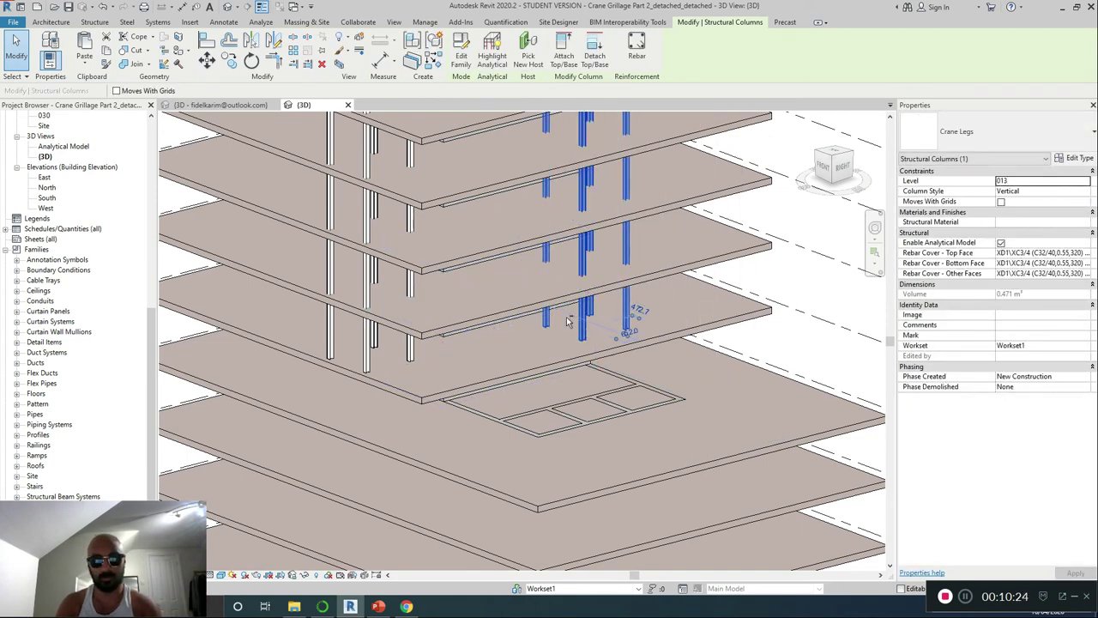
Shift the crane-leg columns to the right and delete the left duplicate set.
{"action": "middle_click_drag", "start_coordinate": [567, 322], "coordinate": [659, 293], "text": "shift"}
{"action": "scroll", "coordinate": [652, 313], "scroll_direction": "up", "scroll_amount": 3}
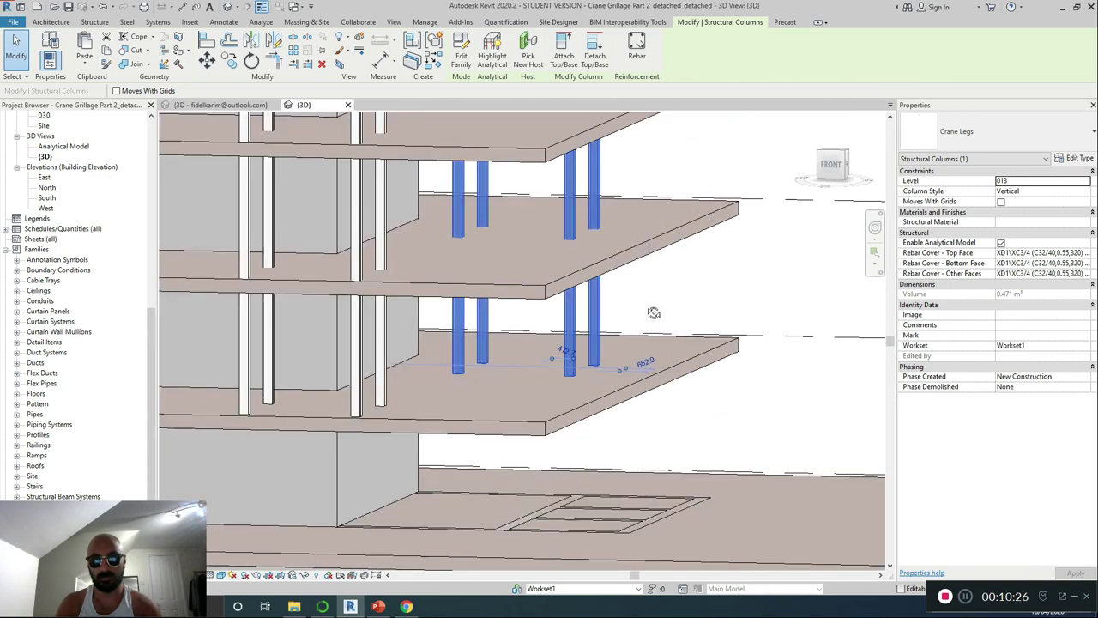
{"action": "left_click", "coordinate": [695, 400]}
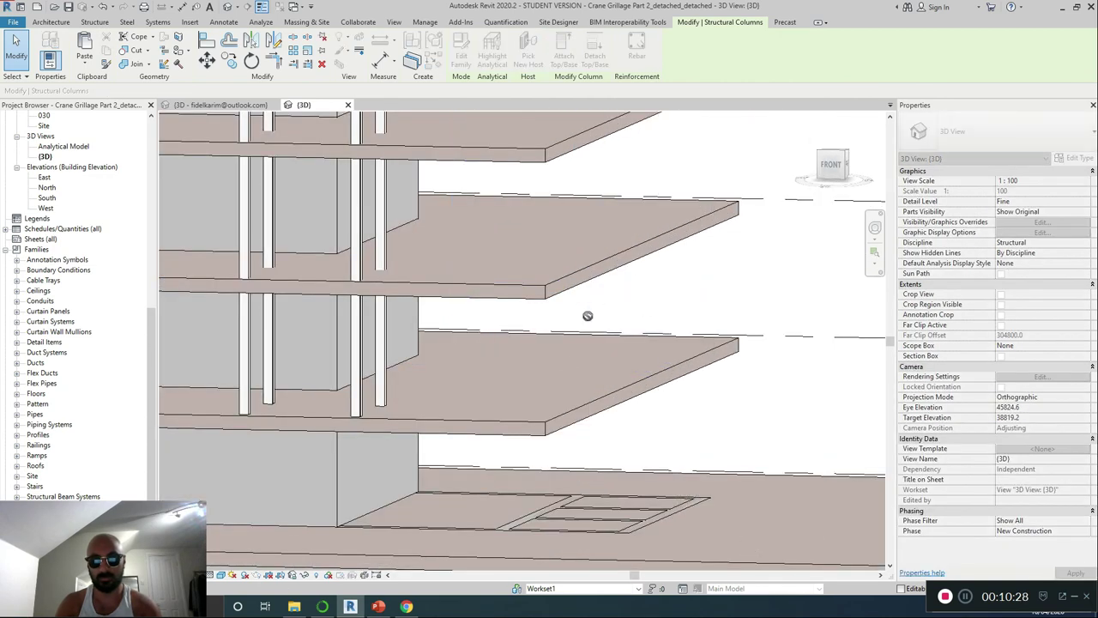
{"action": "left_click_drag", "start_coordinate": [569, 263], "coordinate": [755, 546]}
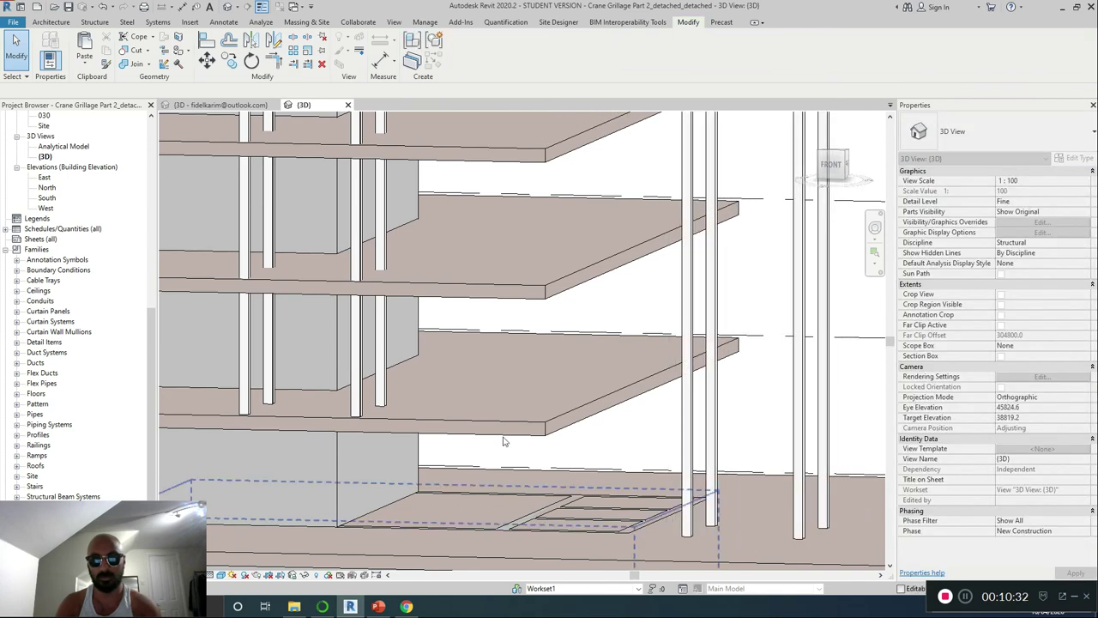
{"action": "left_click", "coordinate": [380, 352]}
{"action": "key", "text": "Delete"}
Select the lower floor slab and orbit to view it edge-on.
{"action": "middle_click_drag", "start_coordinate": [385, 336], "coordinate": [524, 296], "text": "shift"}
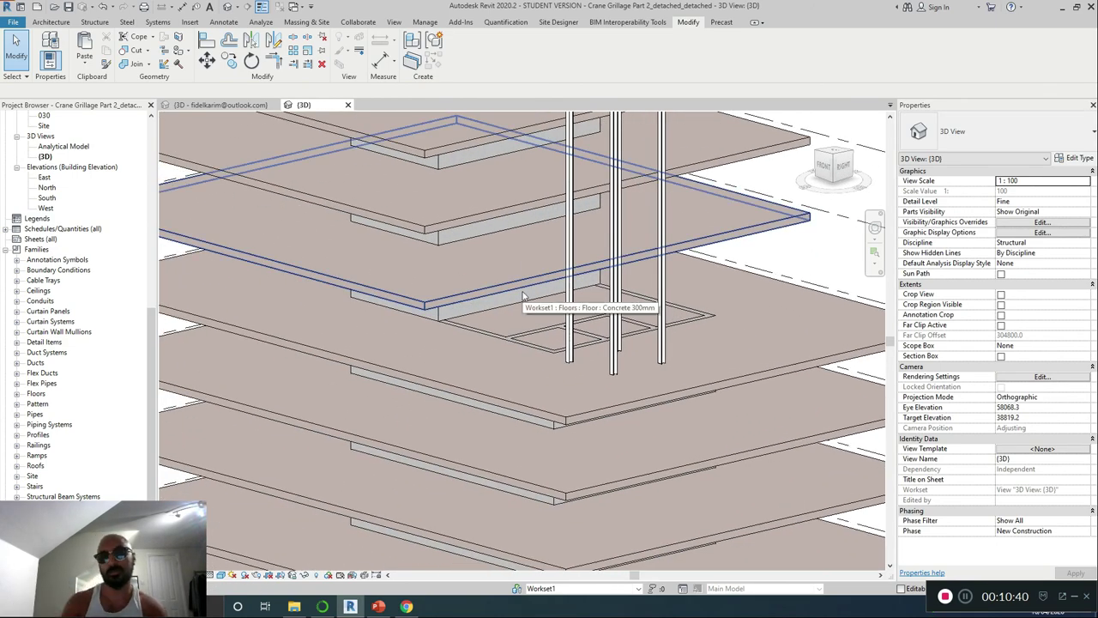
{"action": "left_click", "coordinate": [547, 414]}
{"action": "middle_click_drag", "start_coordinate": [546, 414], "coordinate": [499, 396], "text": "shift"}
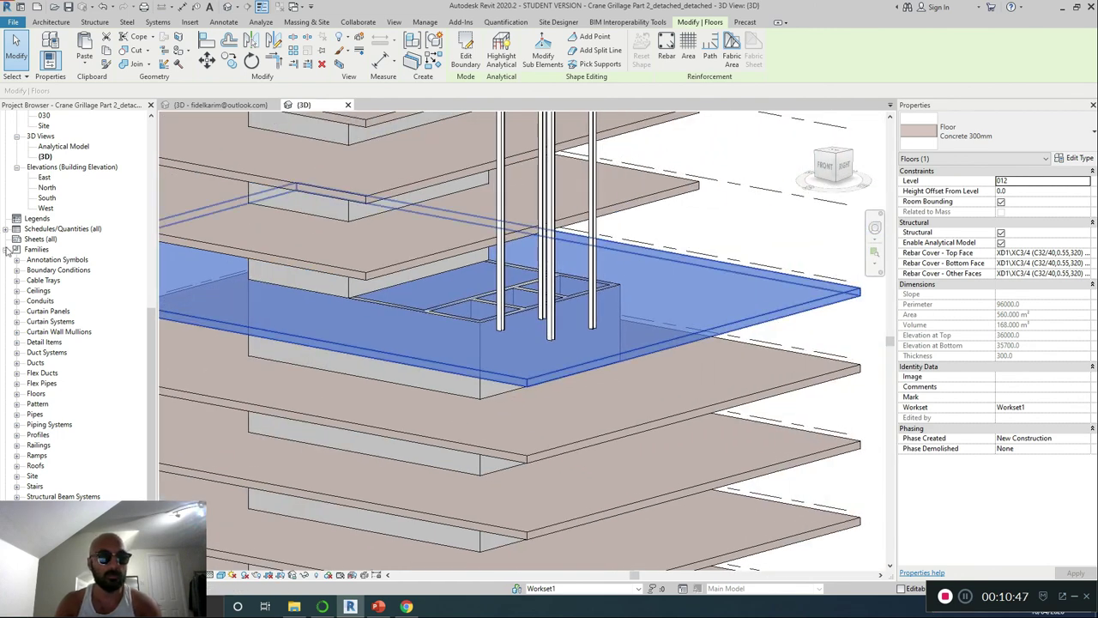
Open Structural Plan 012 and zoom in on the floor.
{"action": "left_click", "coordinate": [8, 250]}
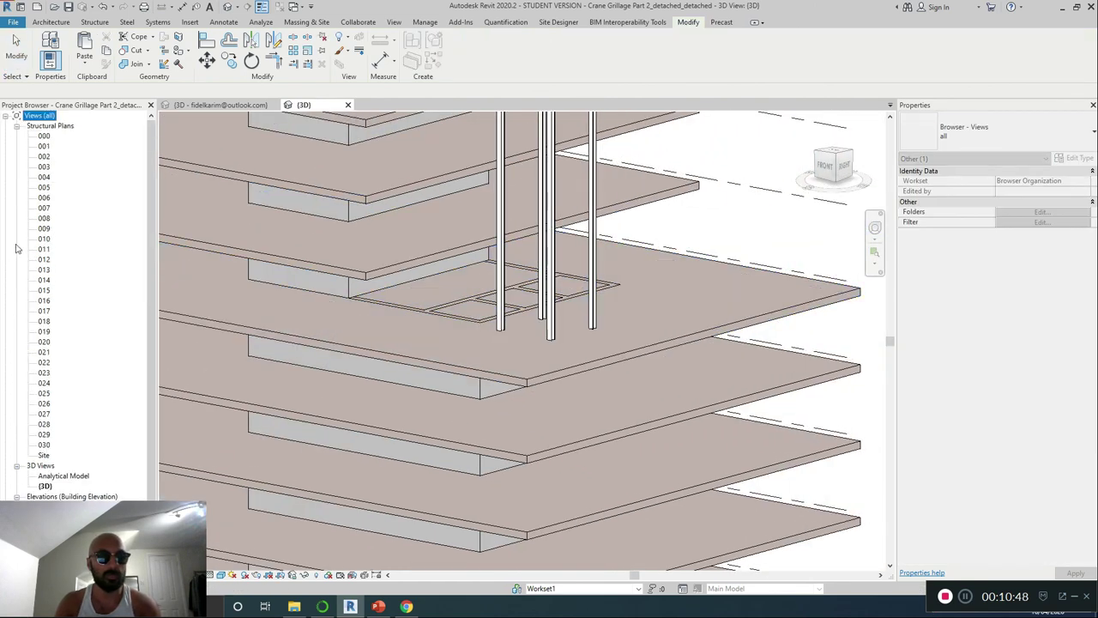
{"action": "double_click", "coordinate": [44, 259]}
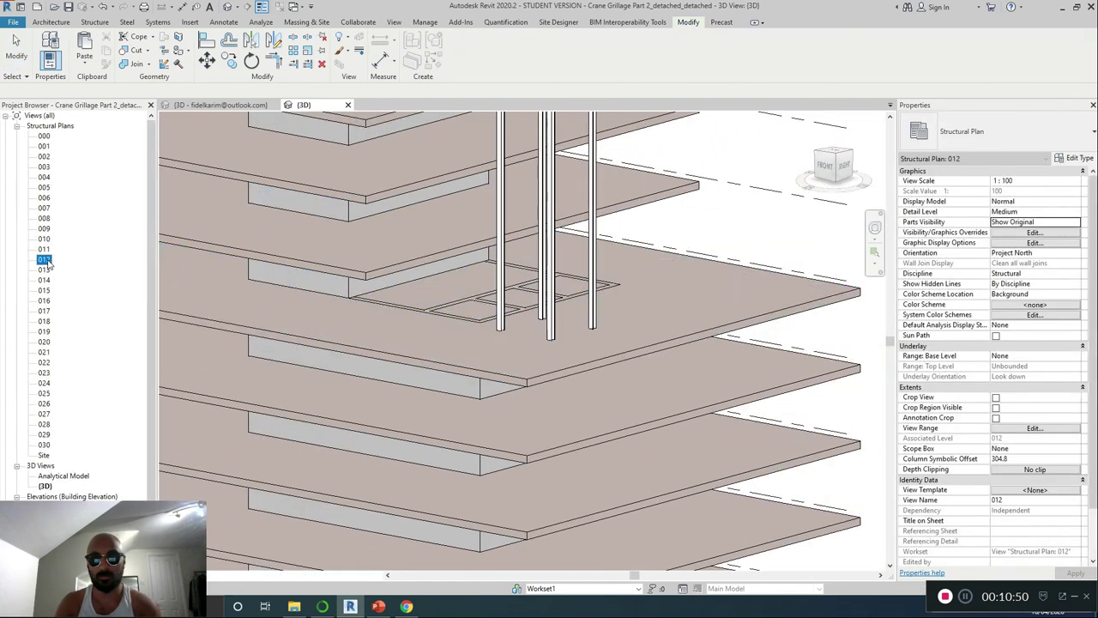
{"action": "left_click", "coordinate": [598, 361]}
{"action": "scroll", "coordinate": [598, 361], "scroll_direction": "up", "scroll_amount": 2}
{"action": "scroll", "coordinate": [598, 362], "scroll_direction": "up", "scroll_amount": 2}
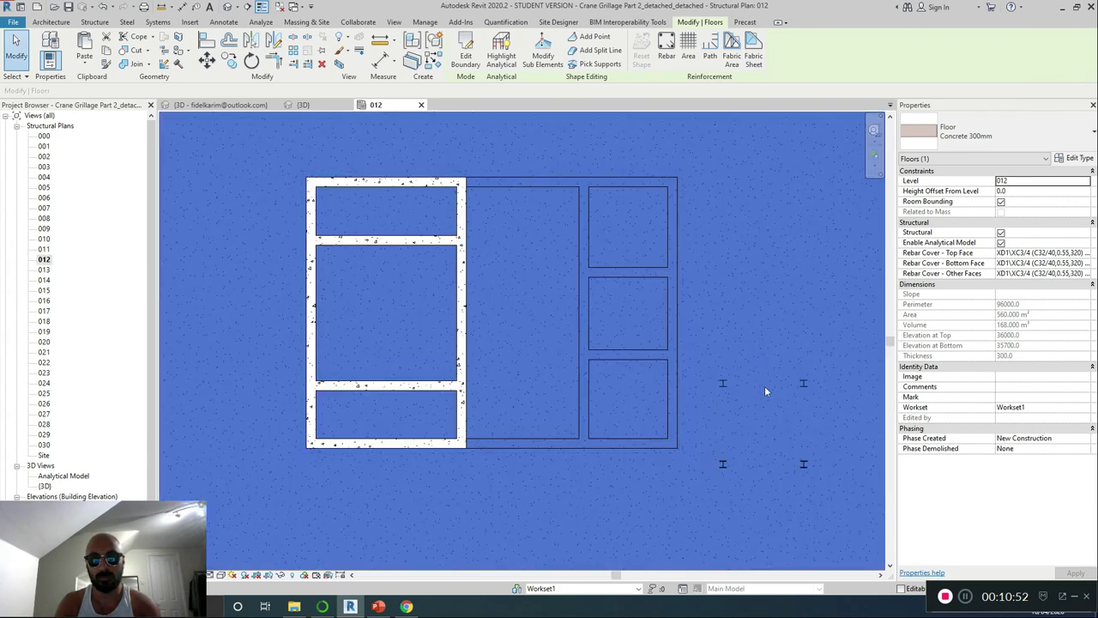
{"action": "left_click", "coordinate": [735, 383]}
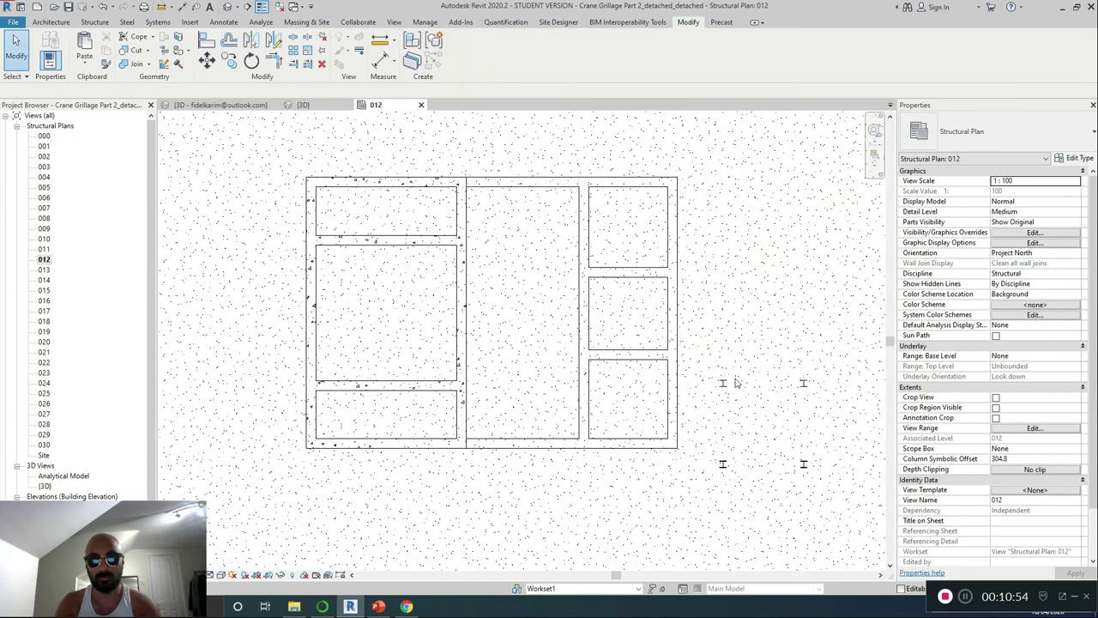
Move one Crane Legs column slightly left in plan, then bring up the default 3D view.
{"action": "left_click", "coordinate": [705, 374]}
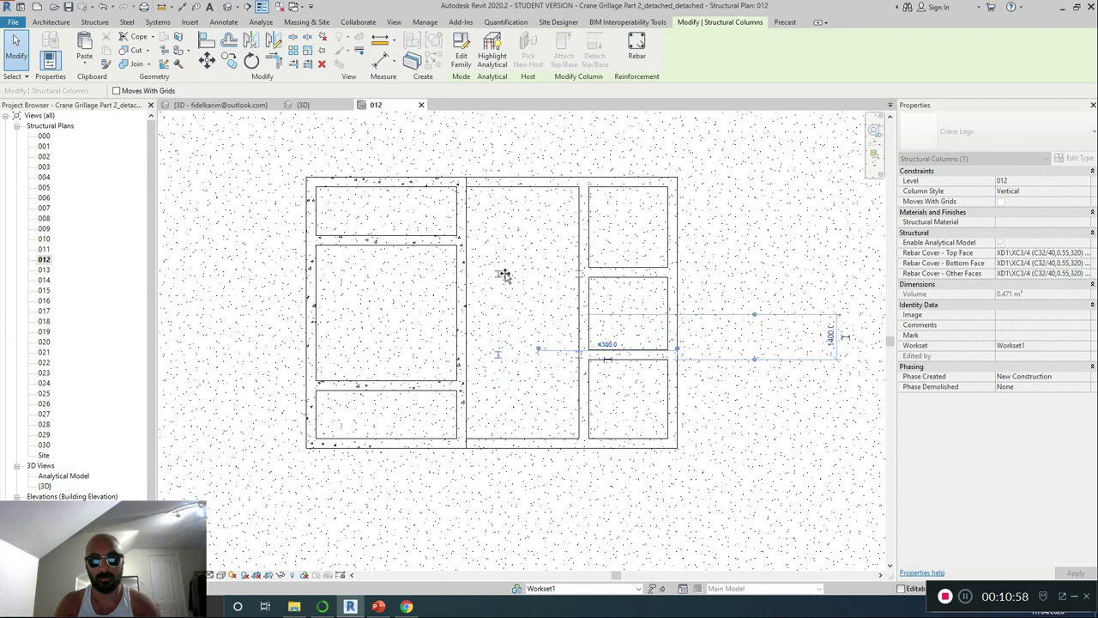
{"action": "left_click_drag", "start_coordinate": [516, 276], "coordinate": [496, 273]}
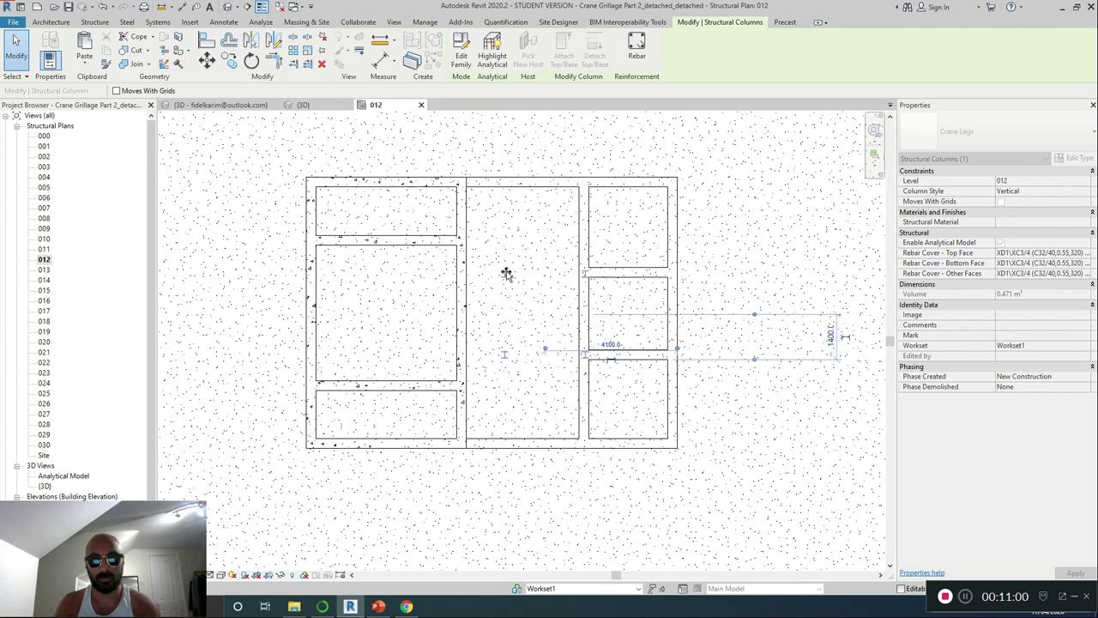
{"action": "left_click", "coordinate": [748, 340]}
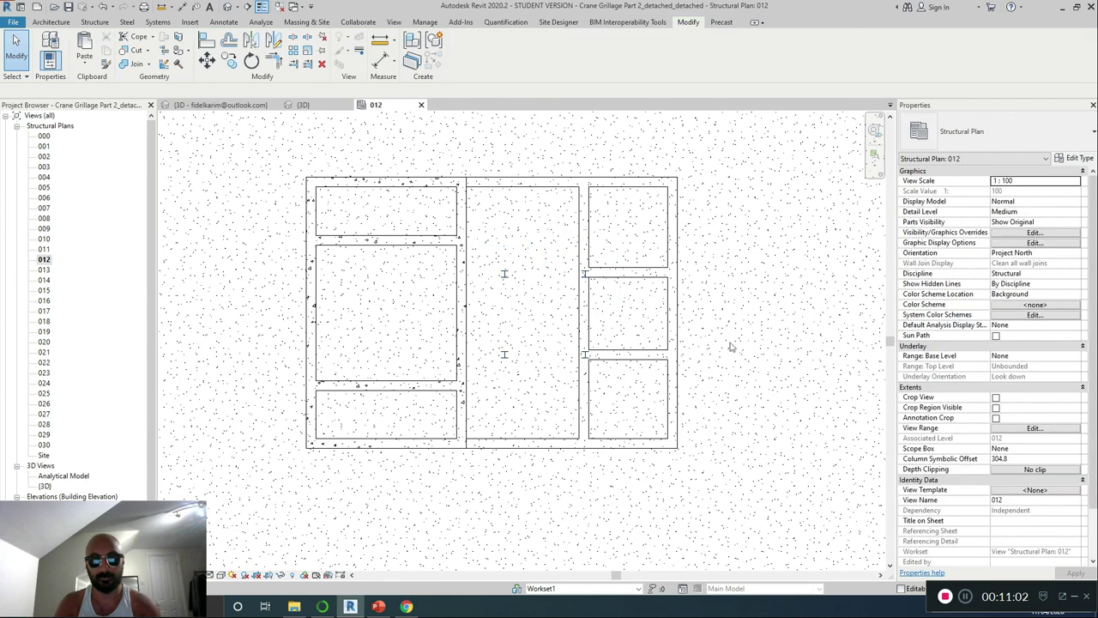
{"action": "scroll", "coordinate": [728, 343], "scroll_direction": "down", "scroll_amount": 2}
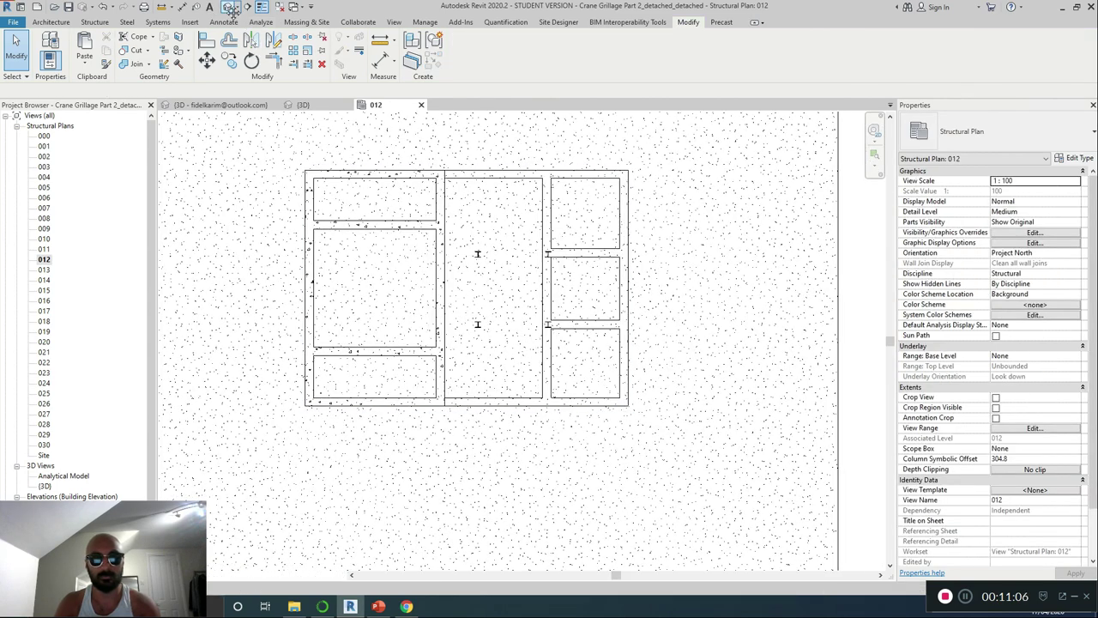
{"action": "left_click", "coordinate": [230, 7]}
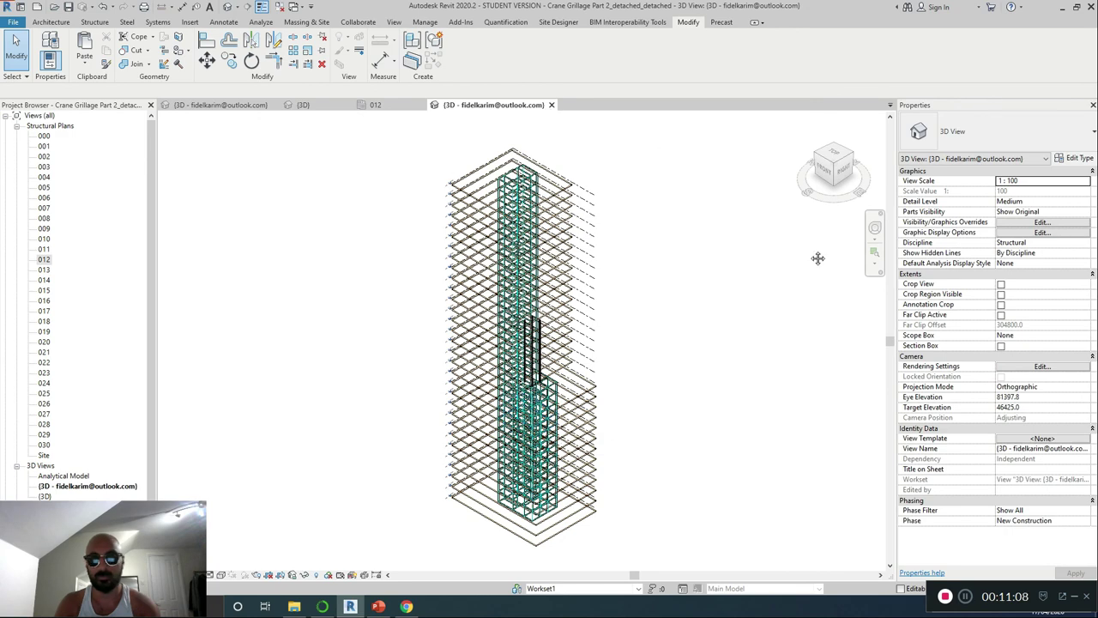
Cancel the view template prompt, close the extra 3D view, and return to the original 3D view.
{"action": "left_click", "coordinate": [1044, 438]}
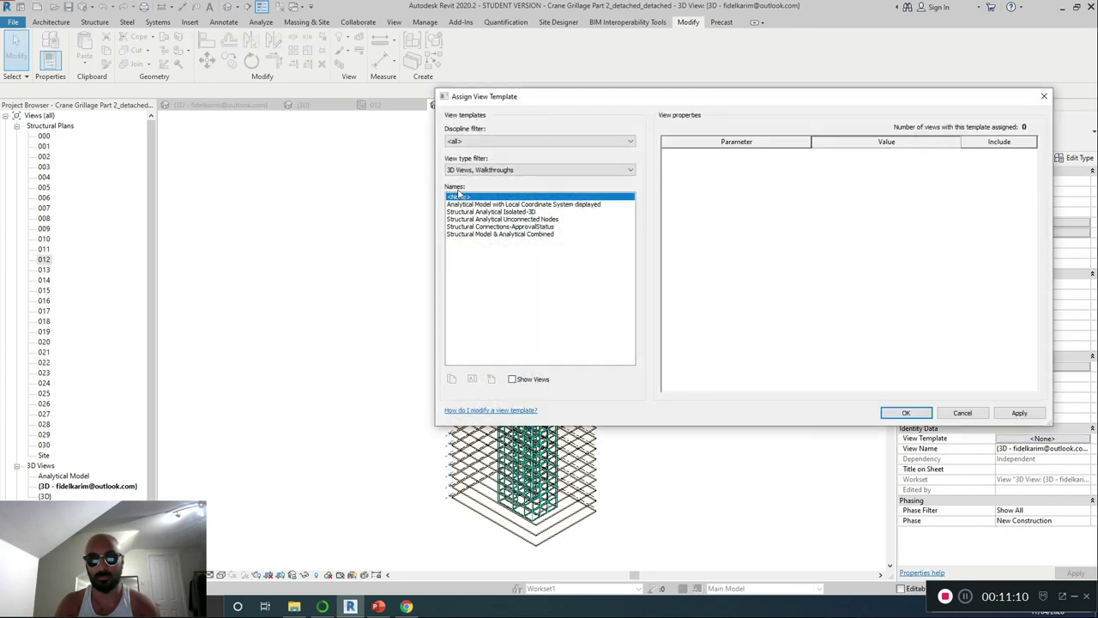
{"action": "left_click", "coordinate": [1045, 96]}
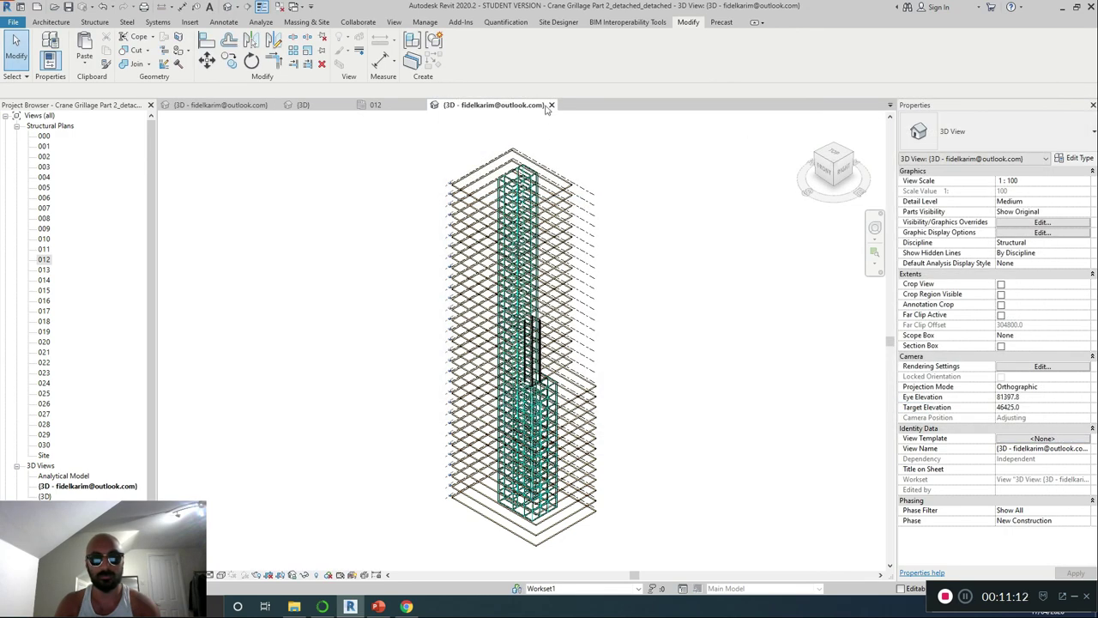
{"action": "left_click", "coordinate": [550, 104]}
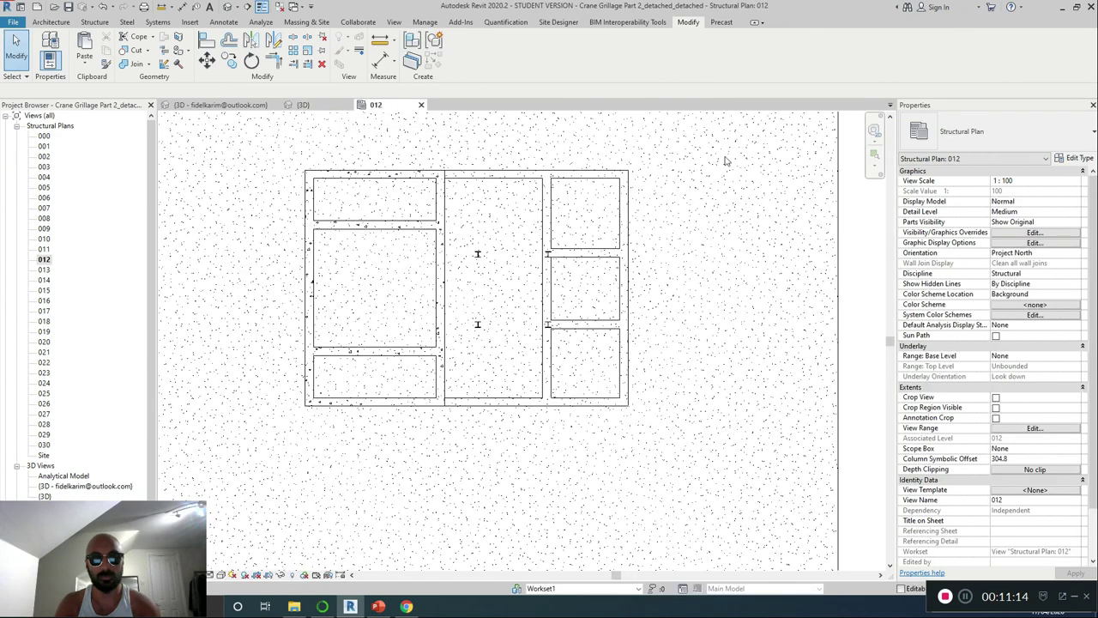
{"action": "left_click", "coordinate": [228, 8]}
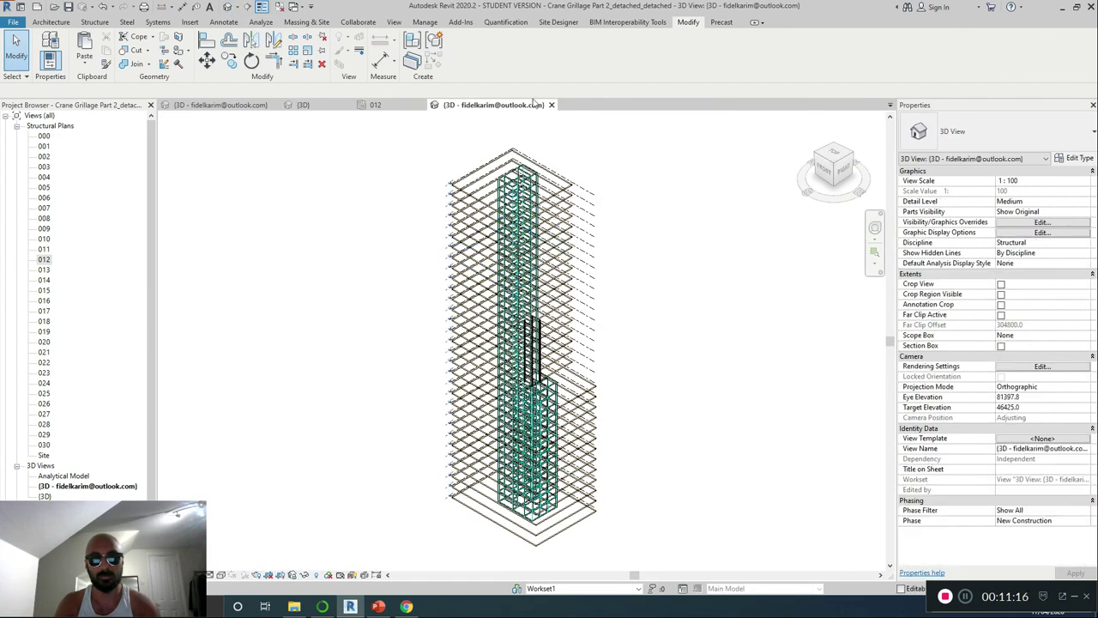
{"action": "left_click", "coordinate": [552, 105]}
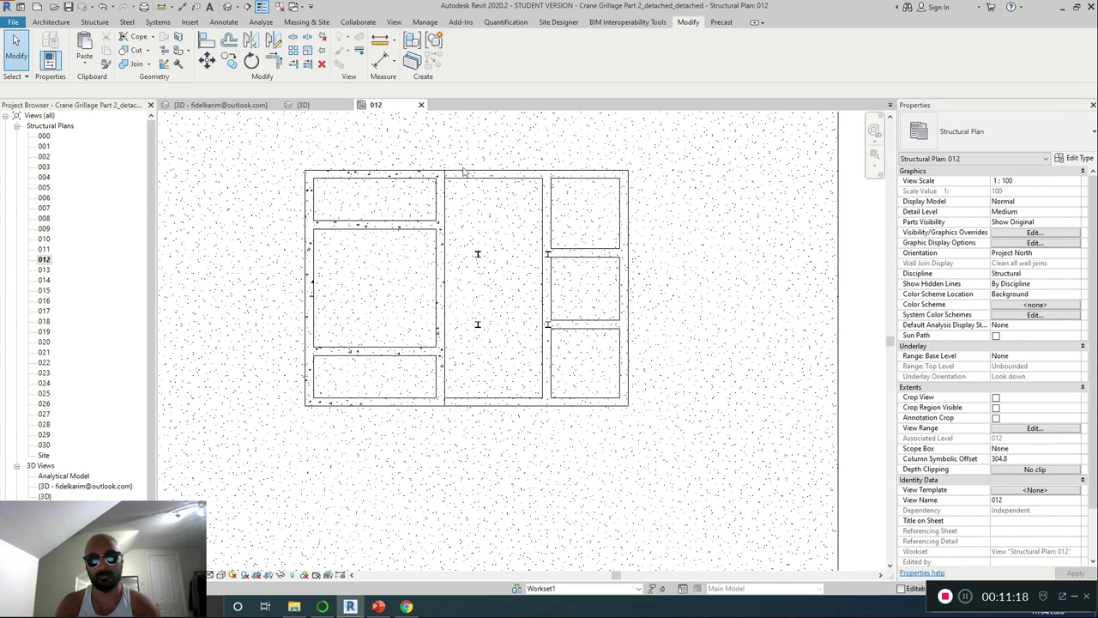
{"action": "left_click", "coordinate": [328, 107]}
Orbit and zoom the 3D view to see the columns rising through the floor slabs.
{"action": "middle_click_drag", "start_coordinate": [480, 257], "coordinate": [524, 390], "text": "shift"}
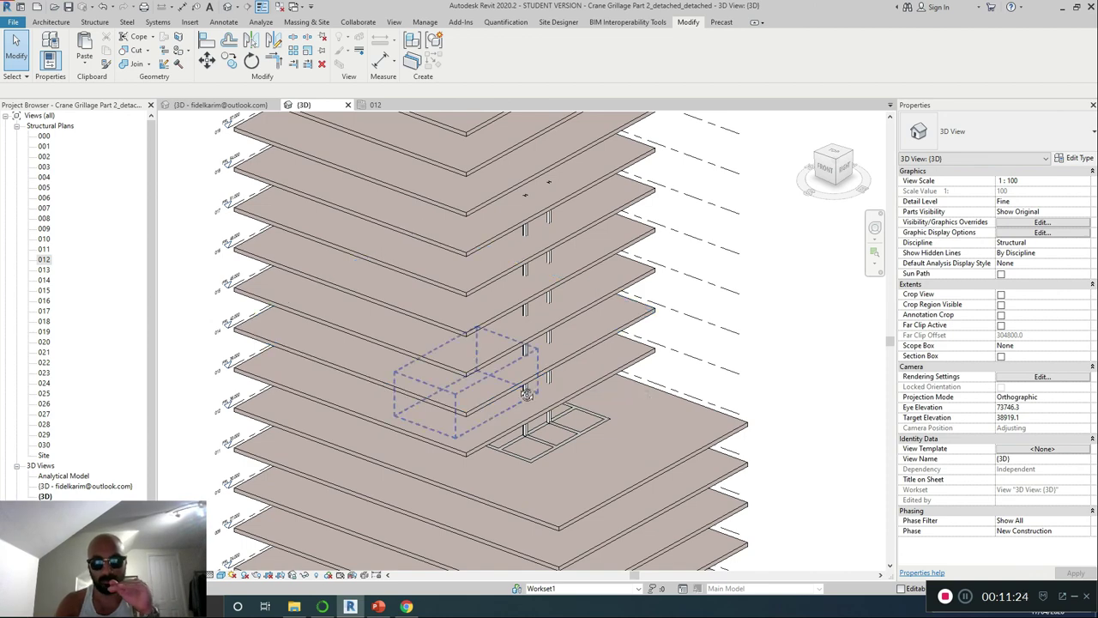
{"action": "scroll", "coordinate": [550, 414], "scroll_direction": "up", "scroll_amount": 3}
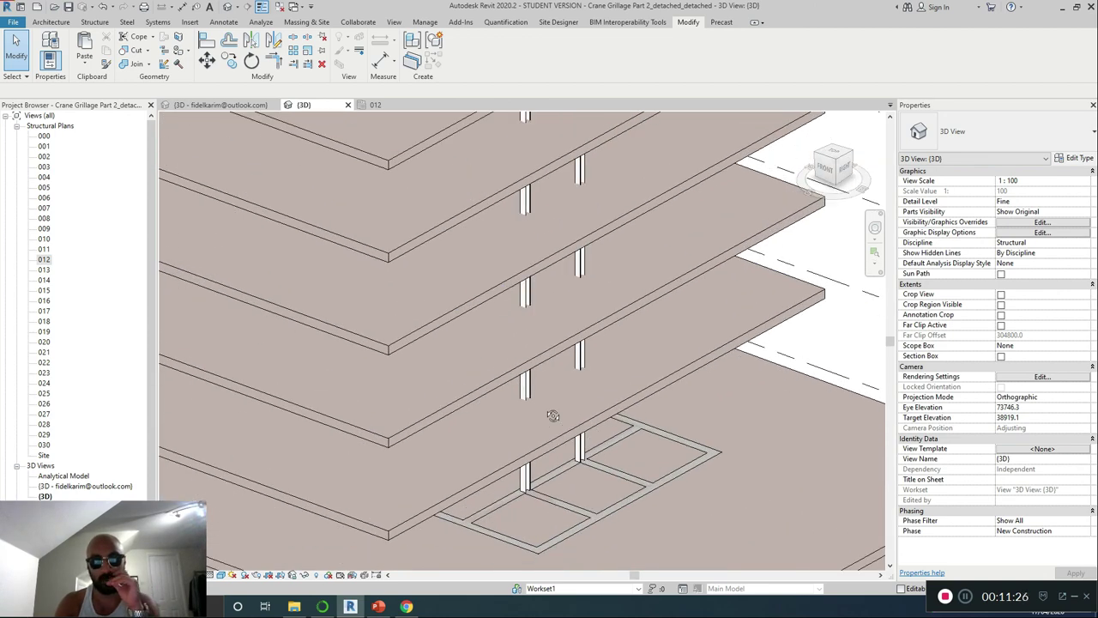
{"action": "scroll", "coordinate": [563, 375], "scroll_direction": "down", "scroll_amount": 5}
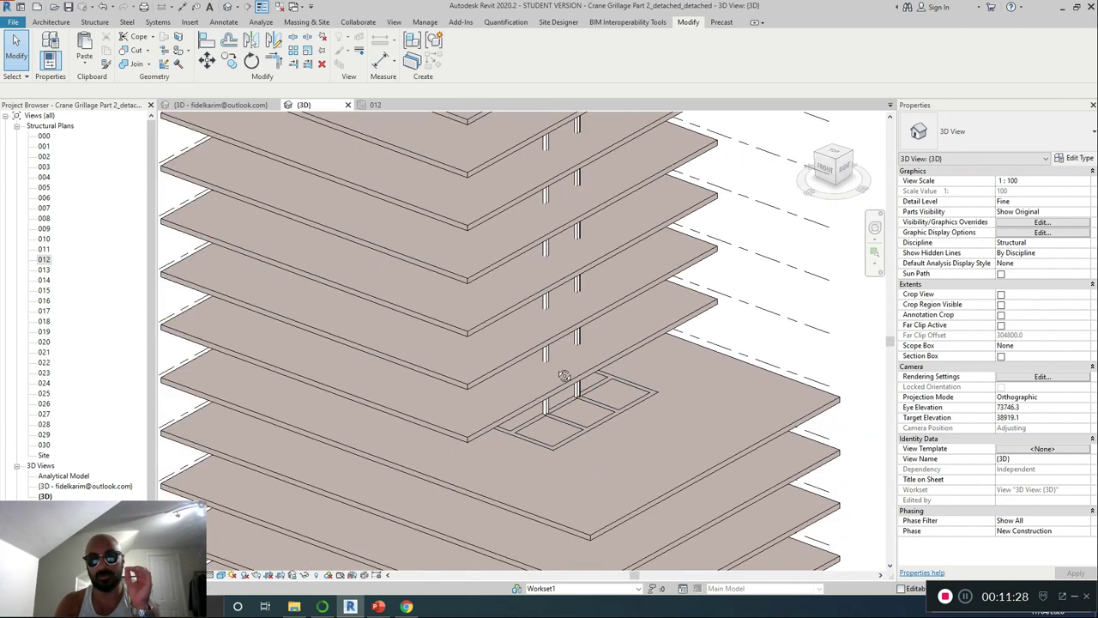